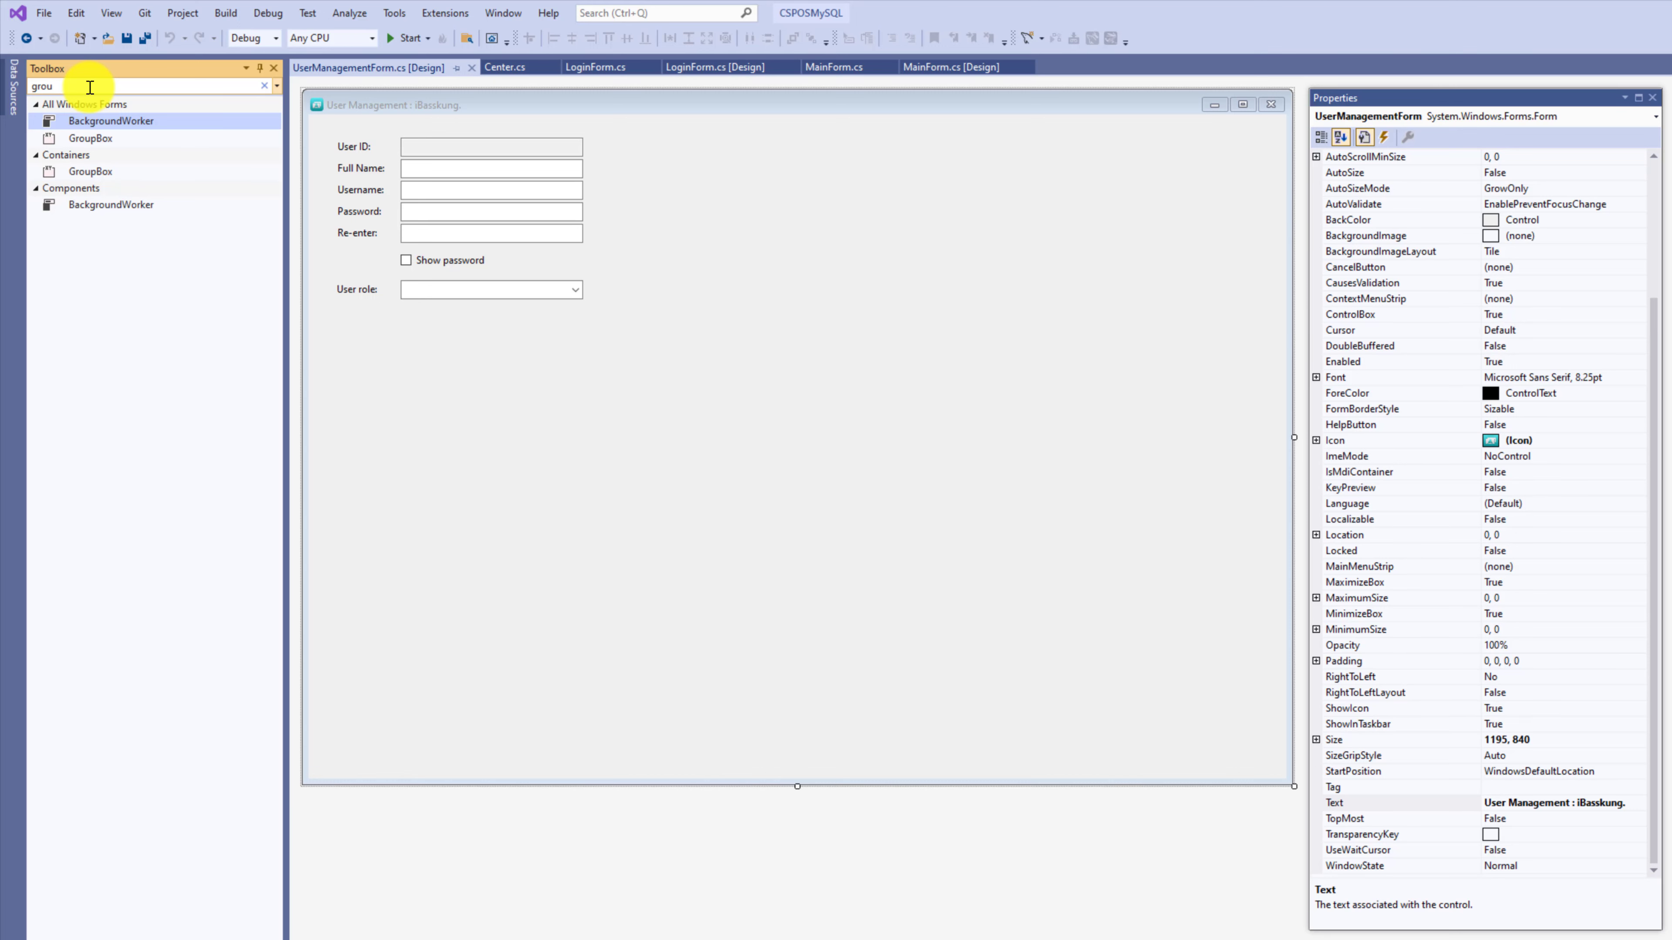
Add a GroupBox below the User role field on the form and resize it to about 296 by 291.
left_click_drag(119, 139, 349, 341)
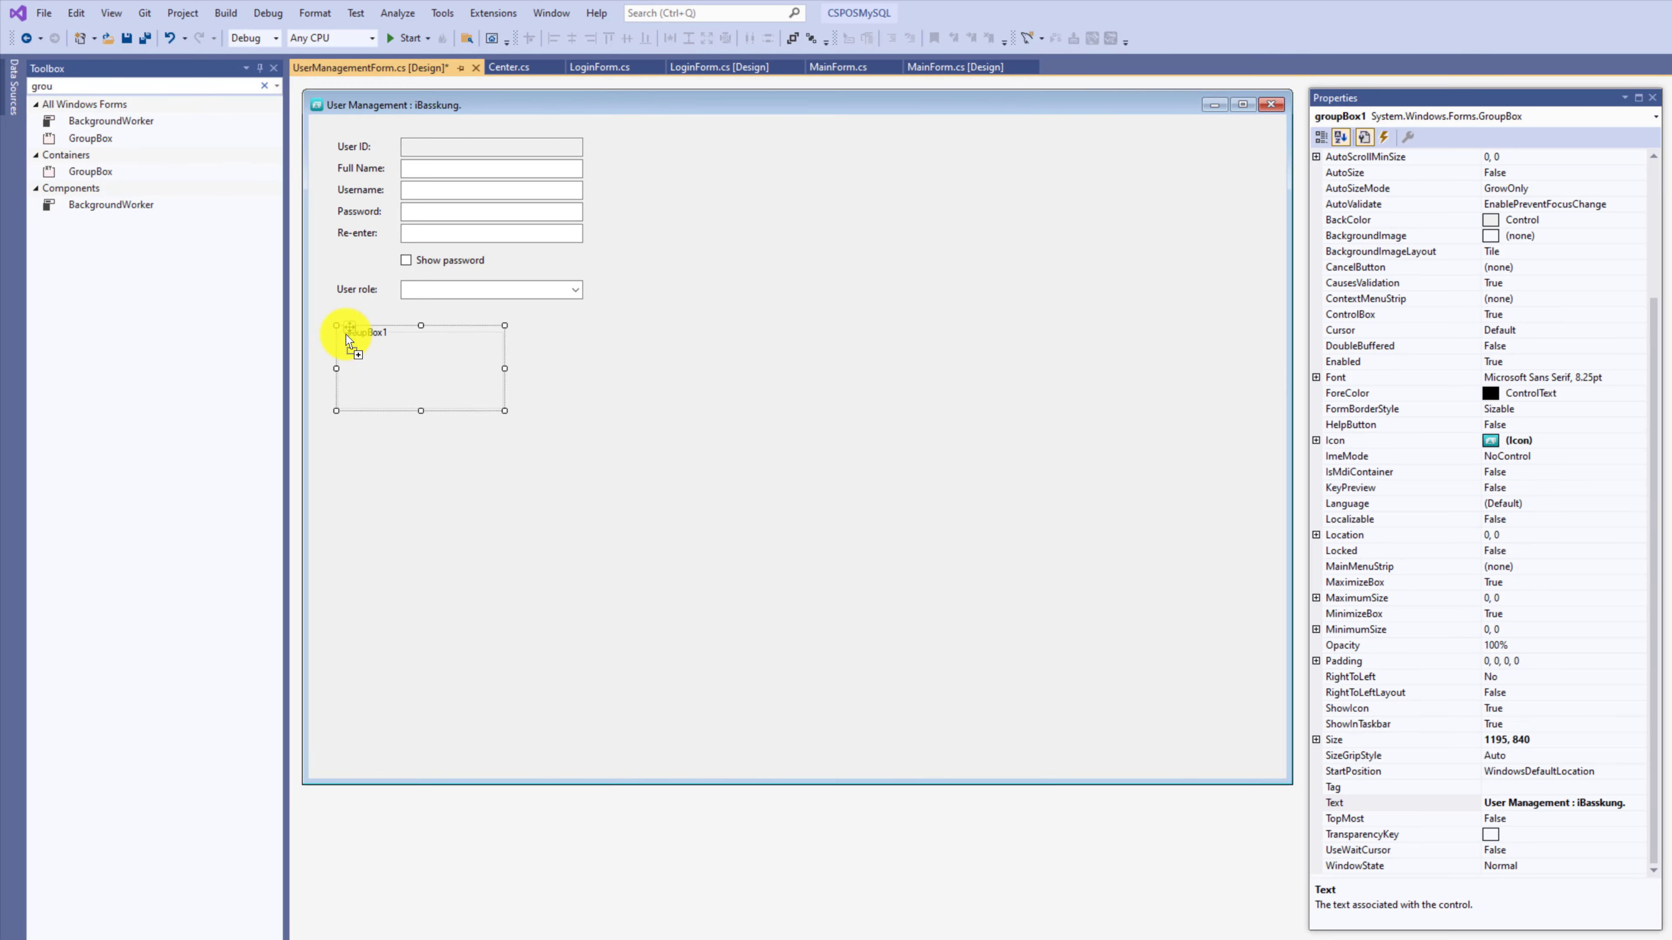
left_click_drag(421, 410, 435, 569)
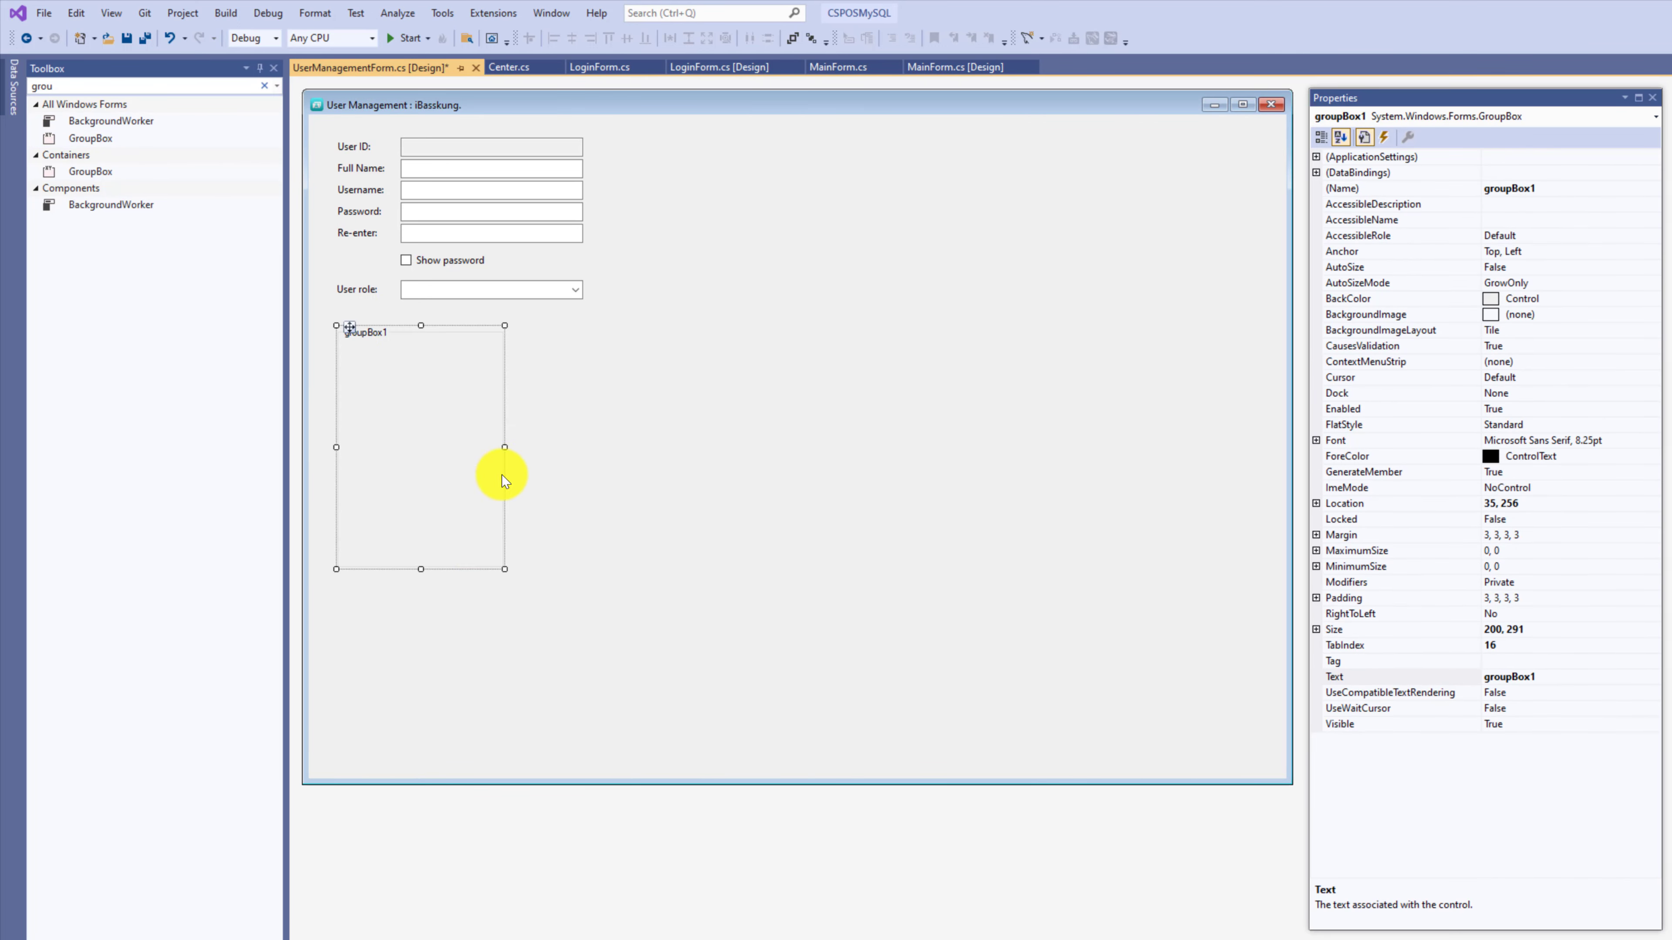
left_click_drag(501, 448, 584, 459)
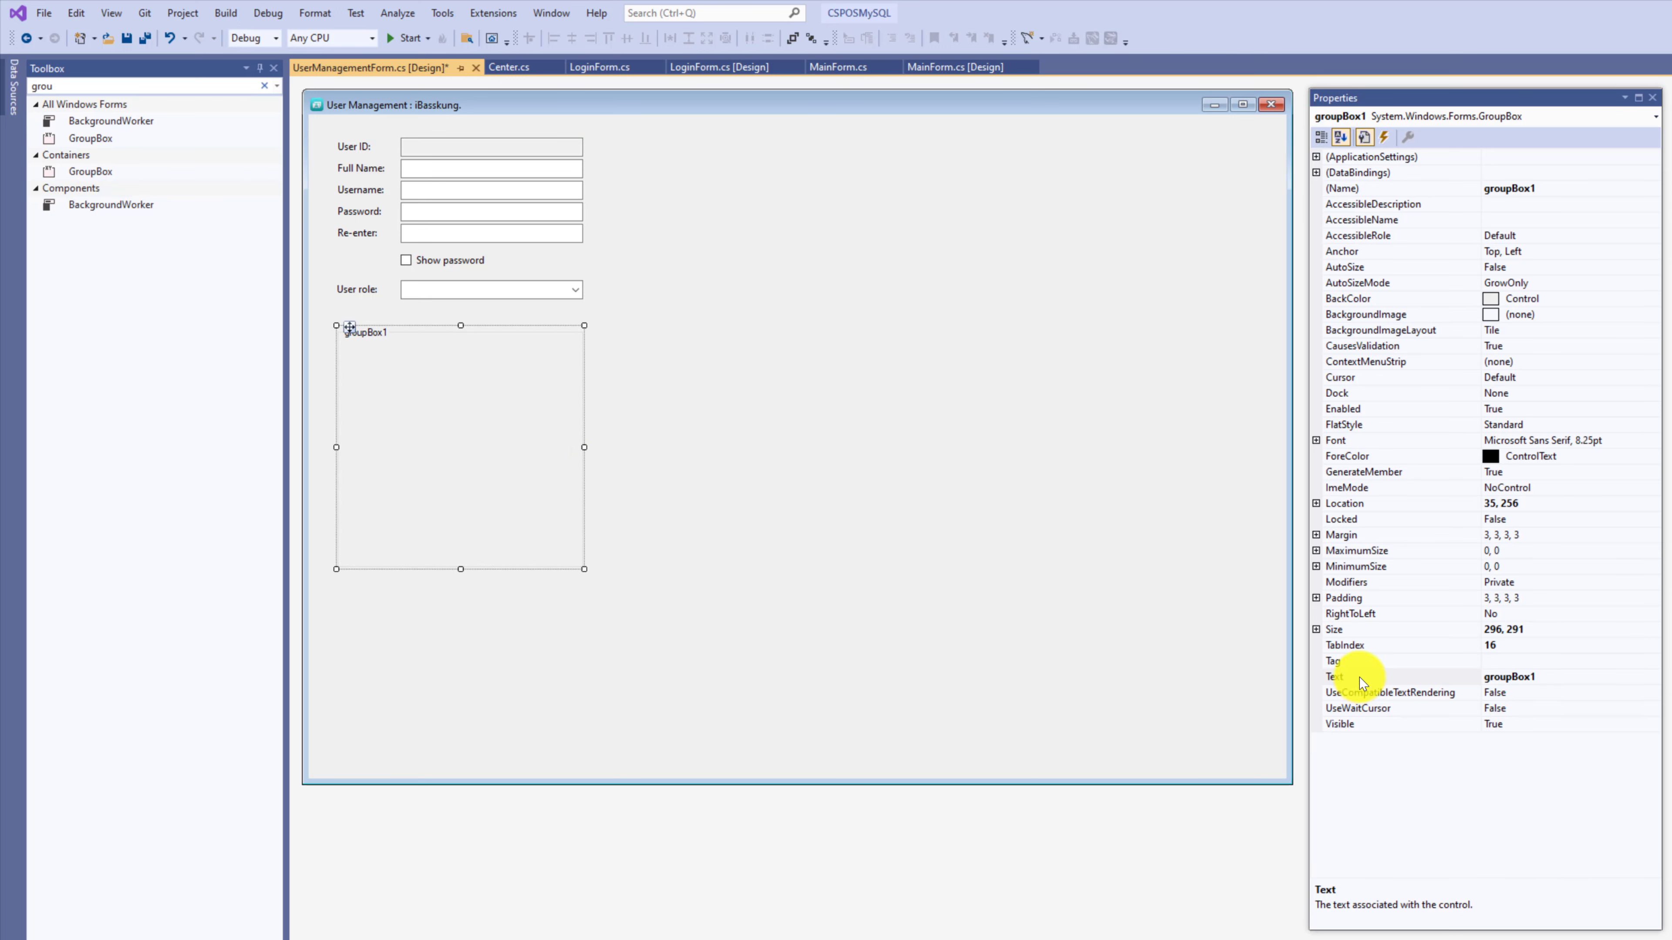
Set the new group box's Text property to "Picture:".
left_click(1536, 679)
double_click(1536, 679)
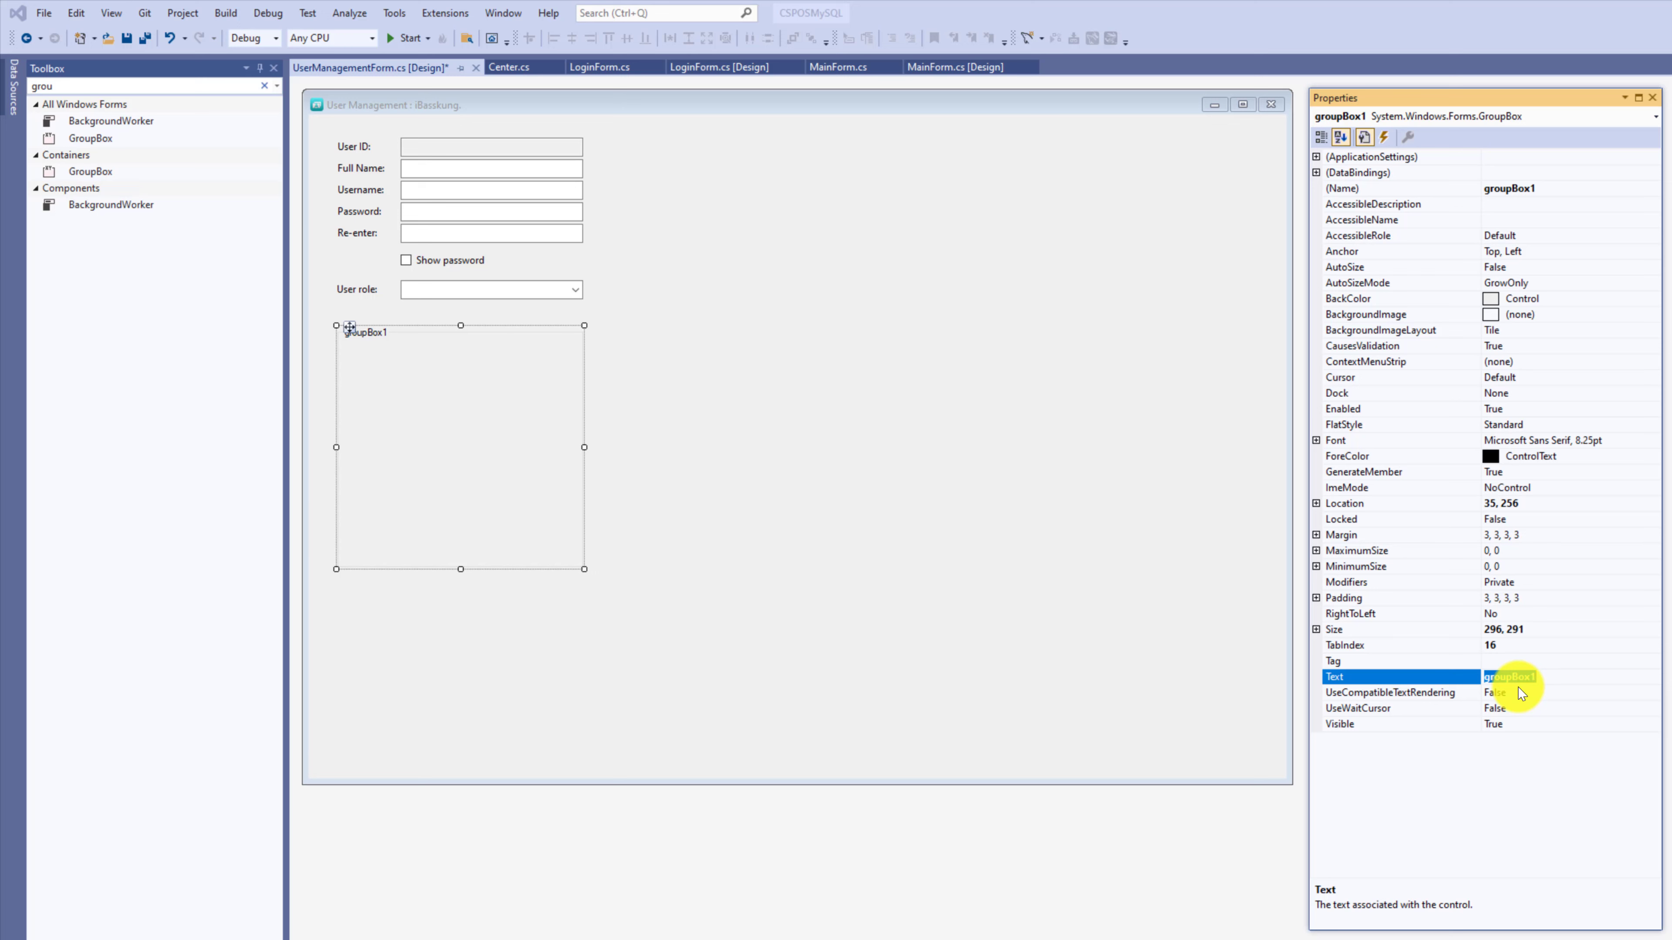
type("Picture:")
key("Return")
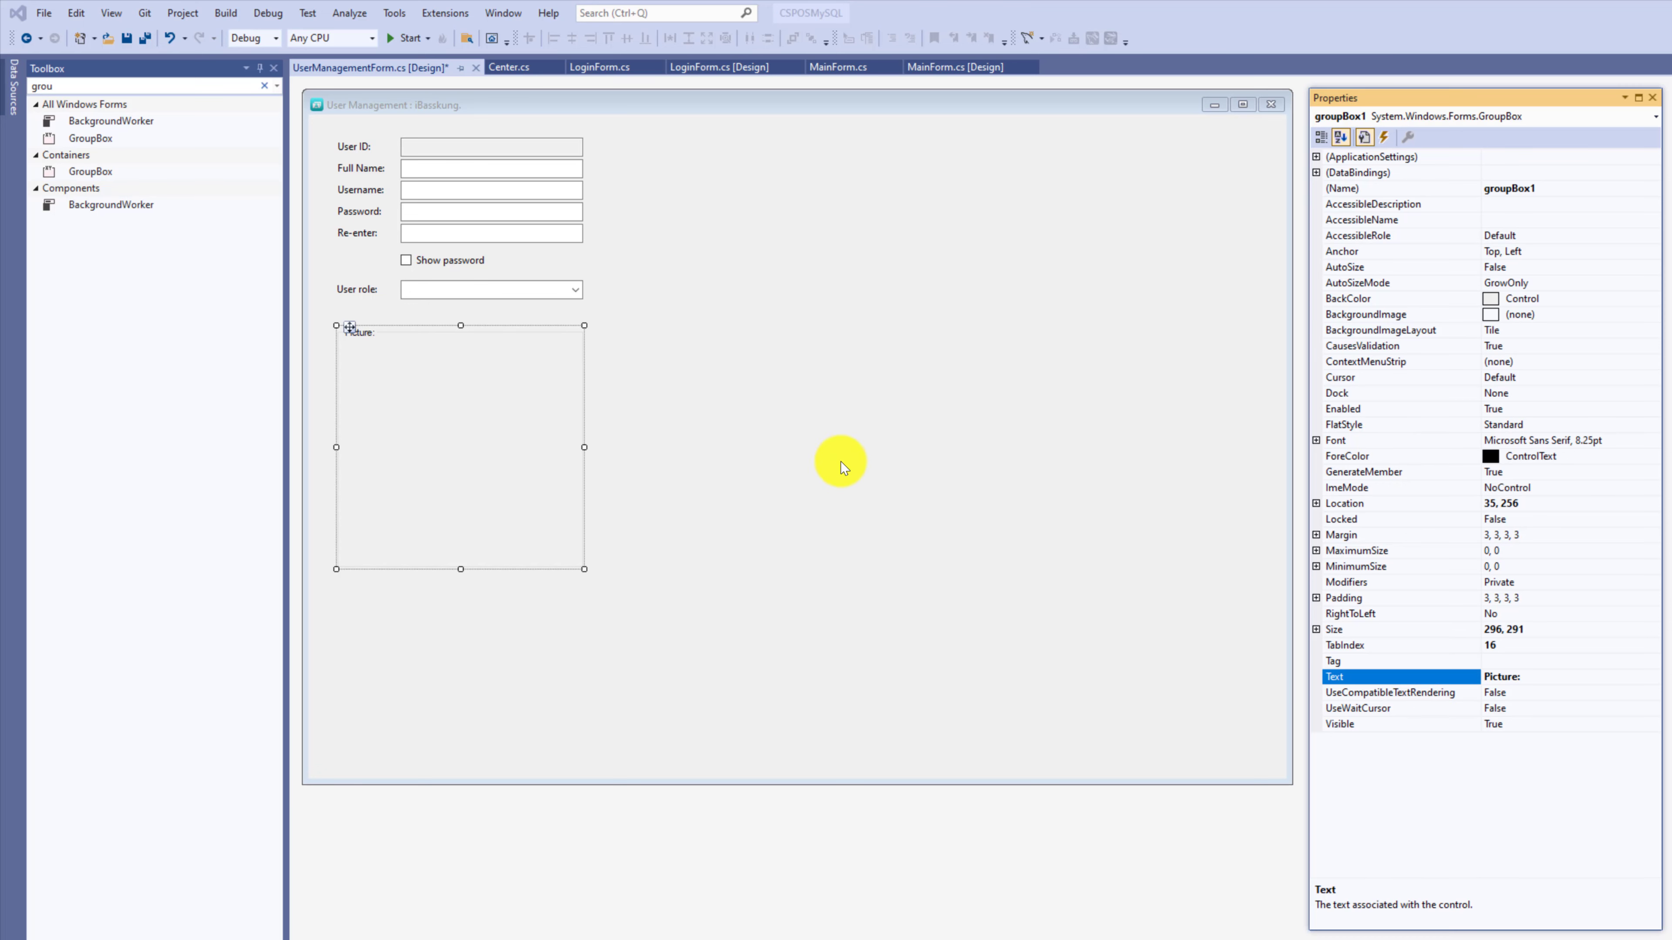
left_click(1390, 317)
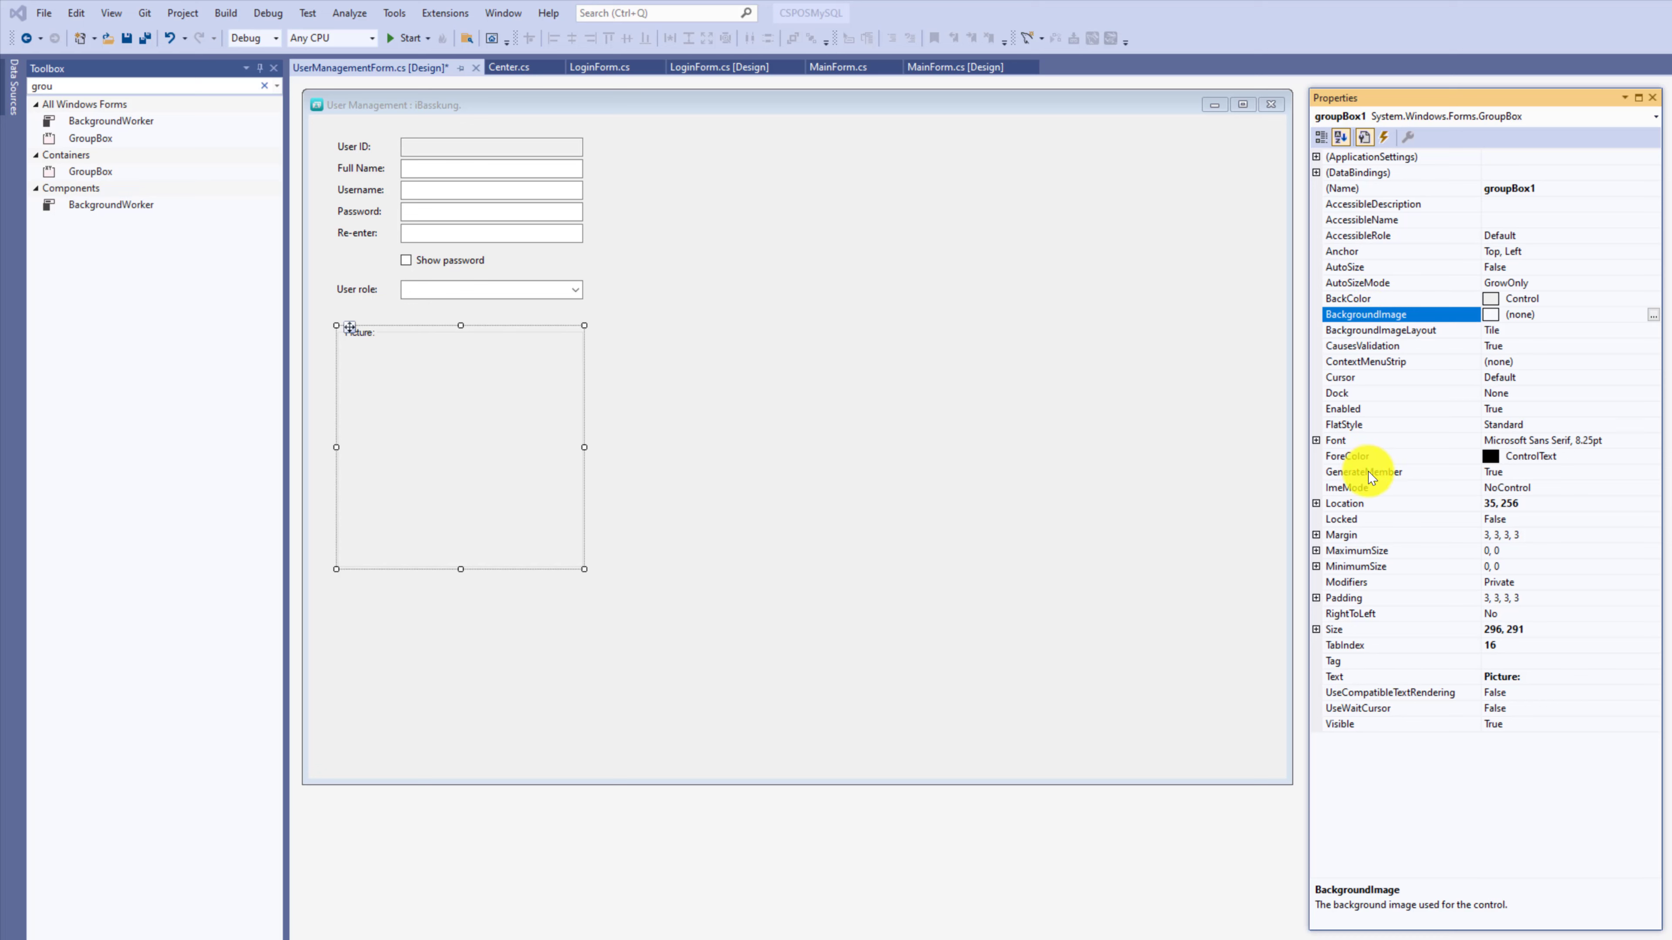
left_click(1359, 297)
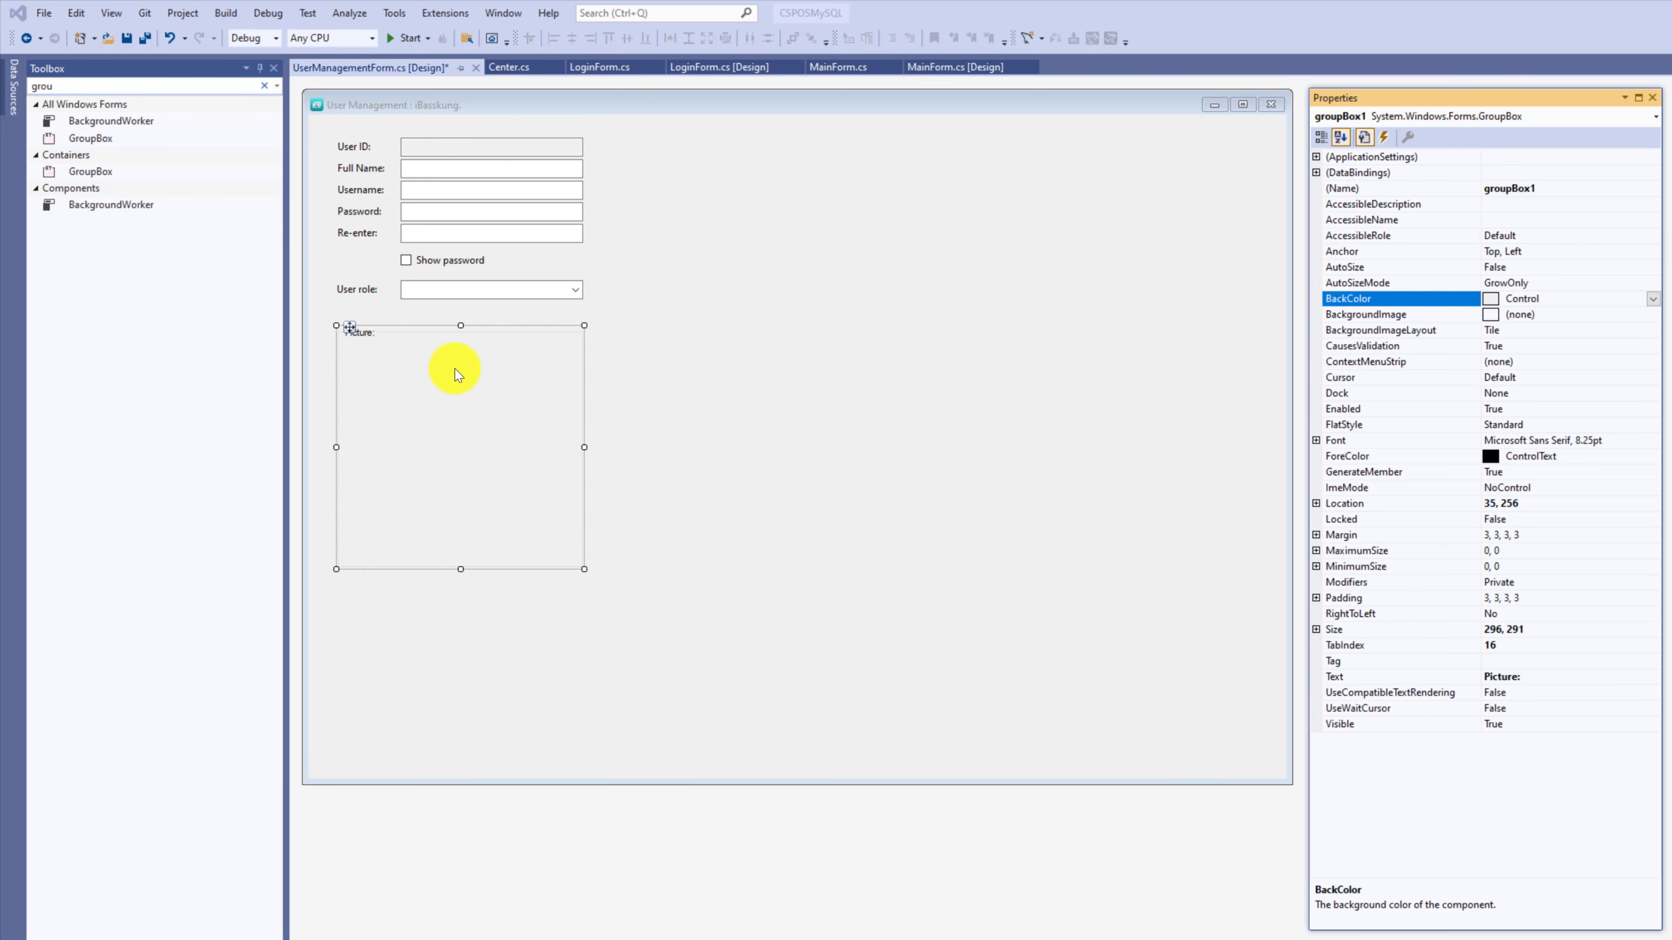
Add a PictureBox inside the Picture group box and dock it in its parent container.
left_click(266, 86)
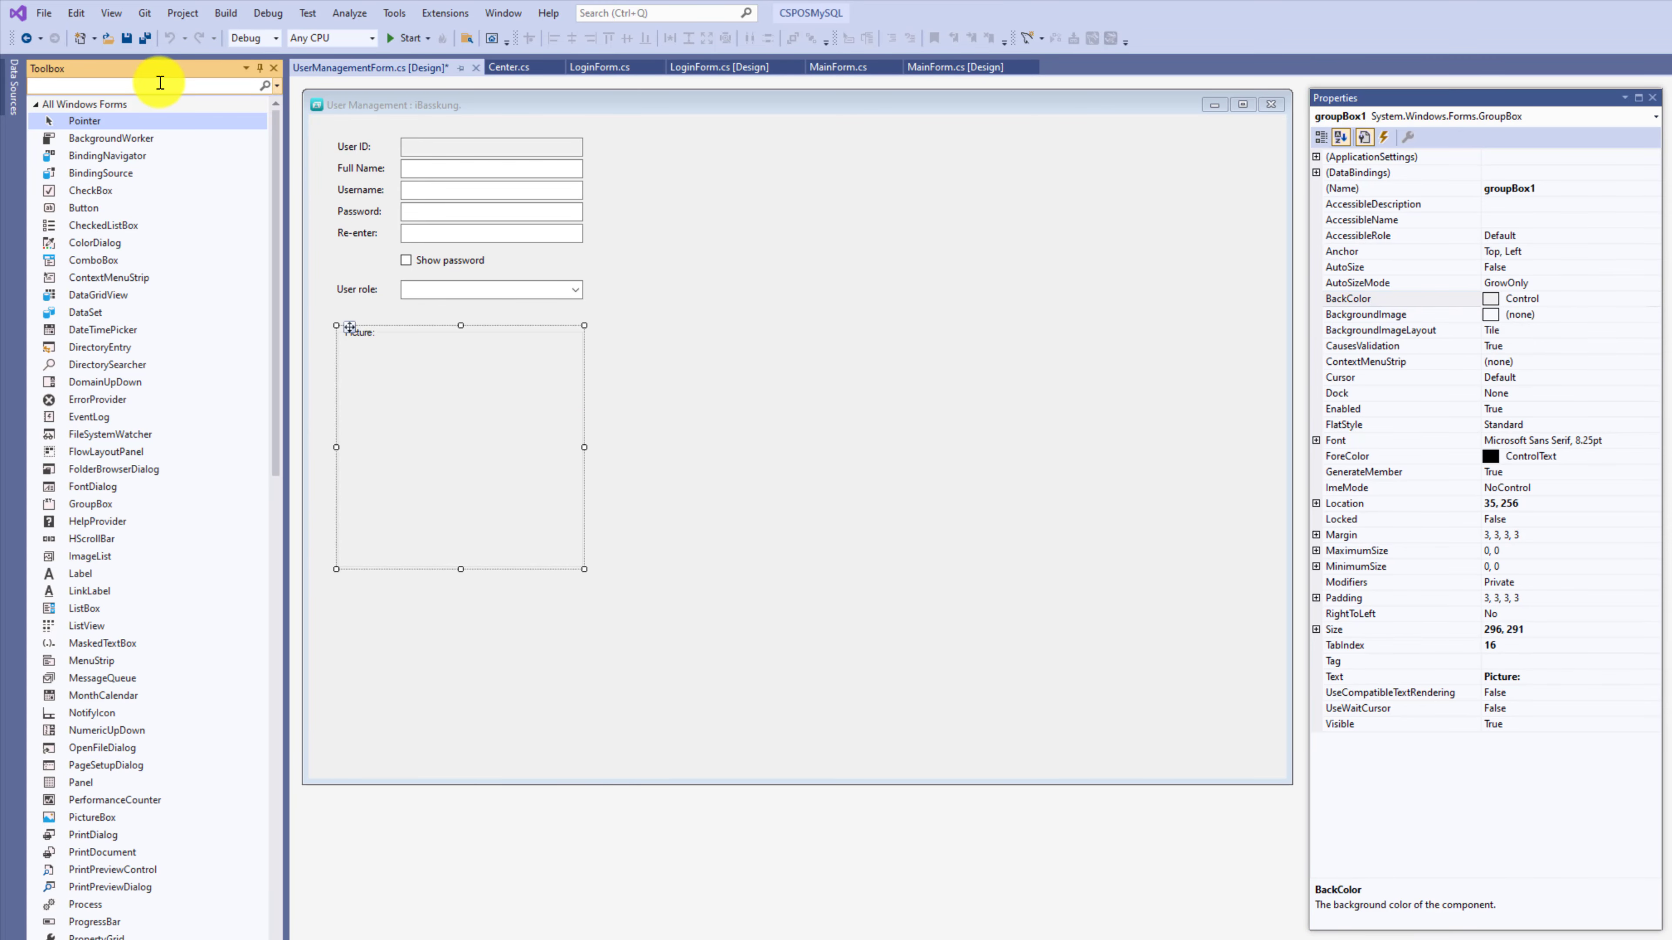
type("pictu")
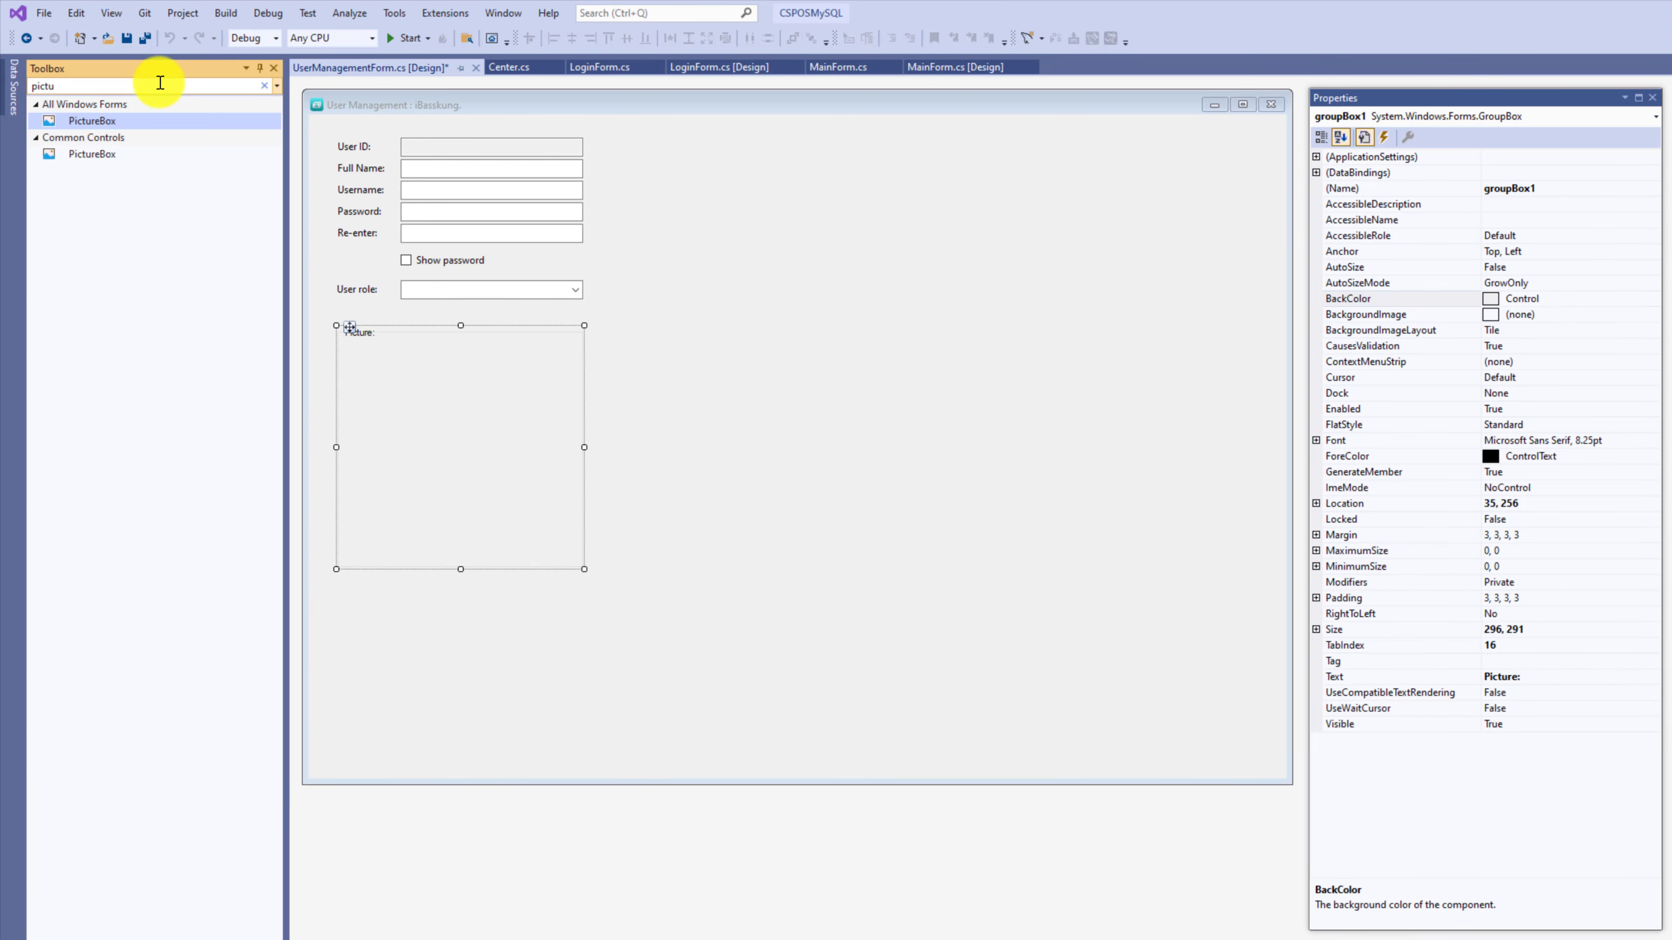
left_click_drag(141, 120, 390, 403)
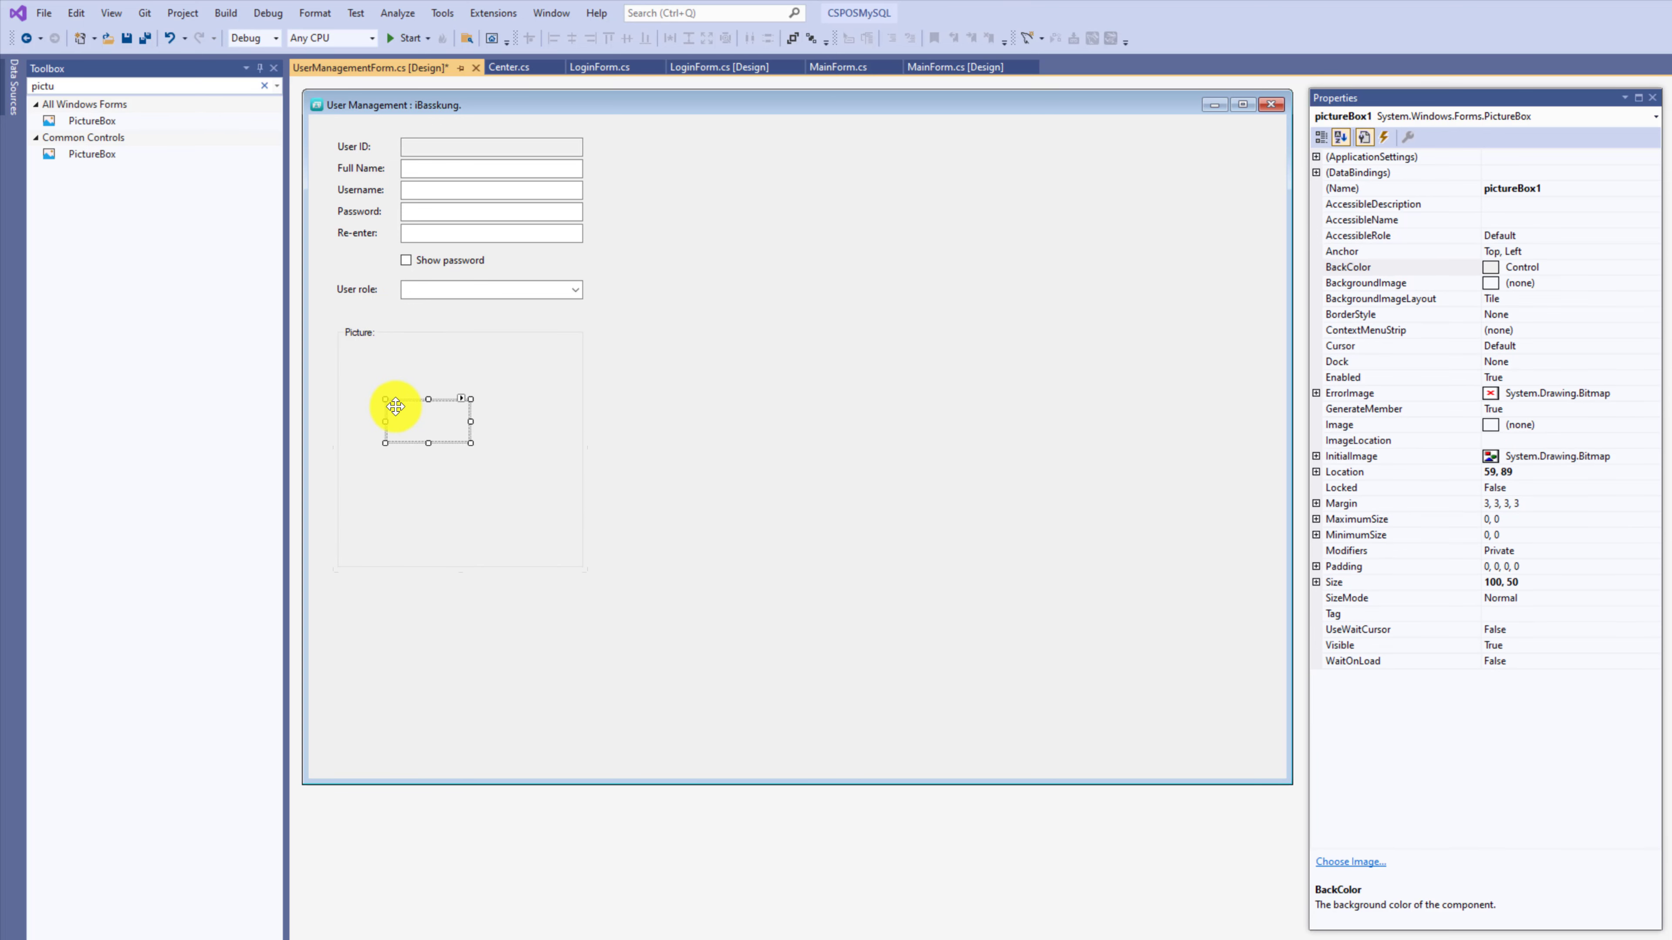
left_click(462, 400)
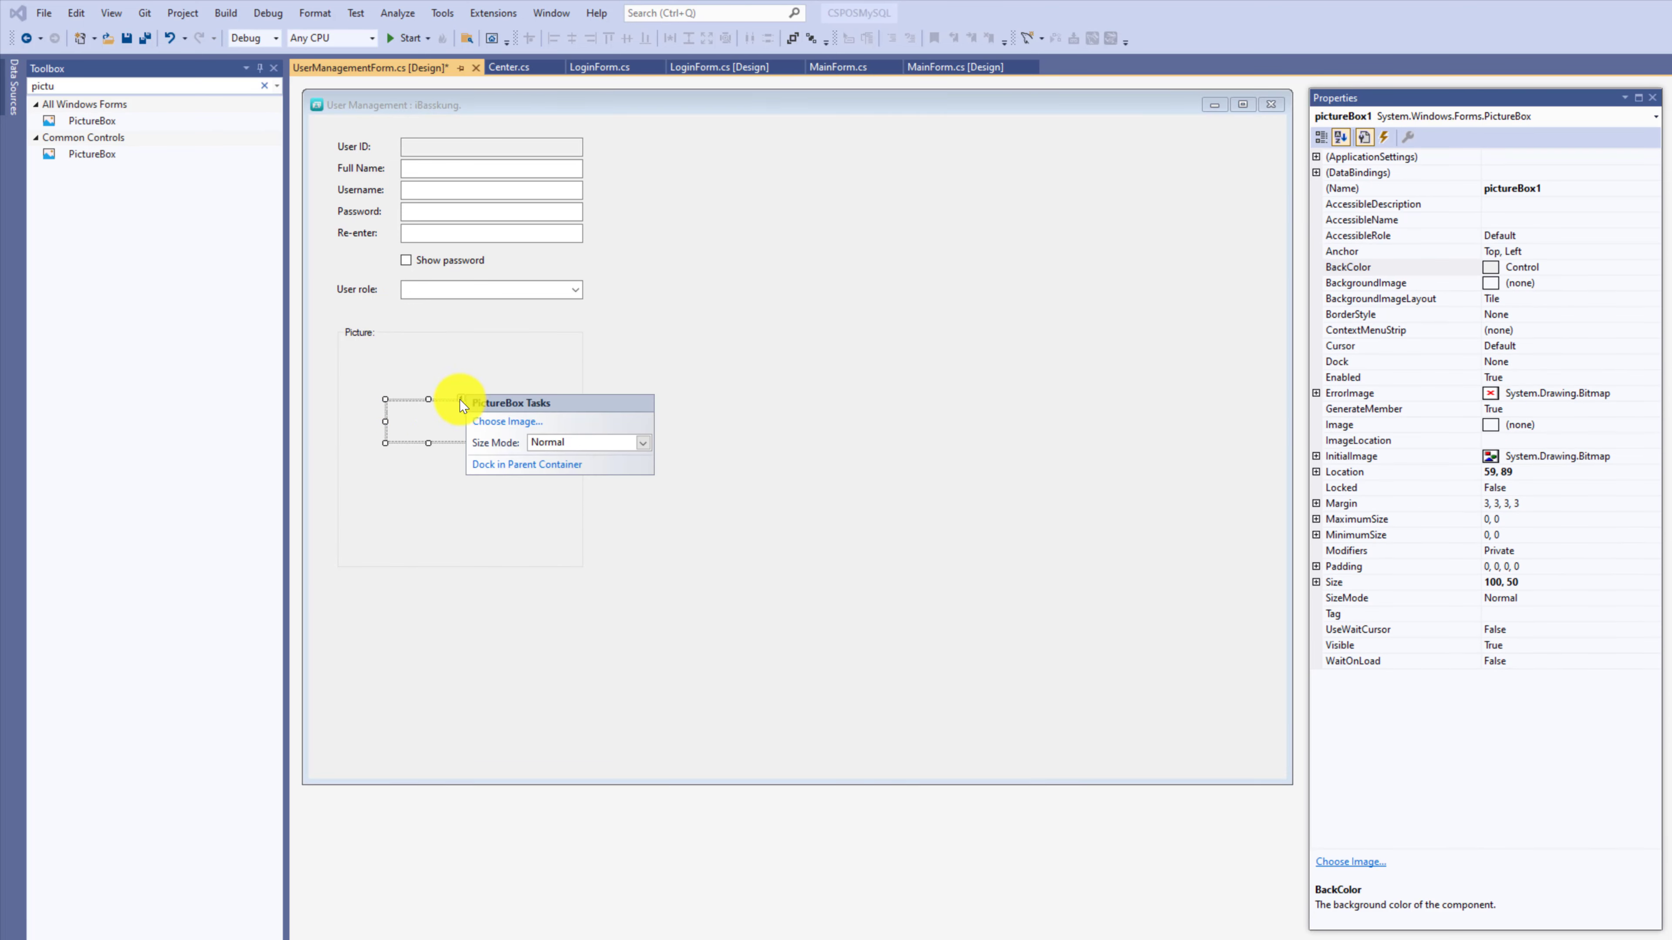
left_click(462, 400)
left_click(460, 400)
left_click(494, 465)
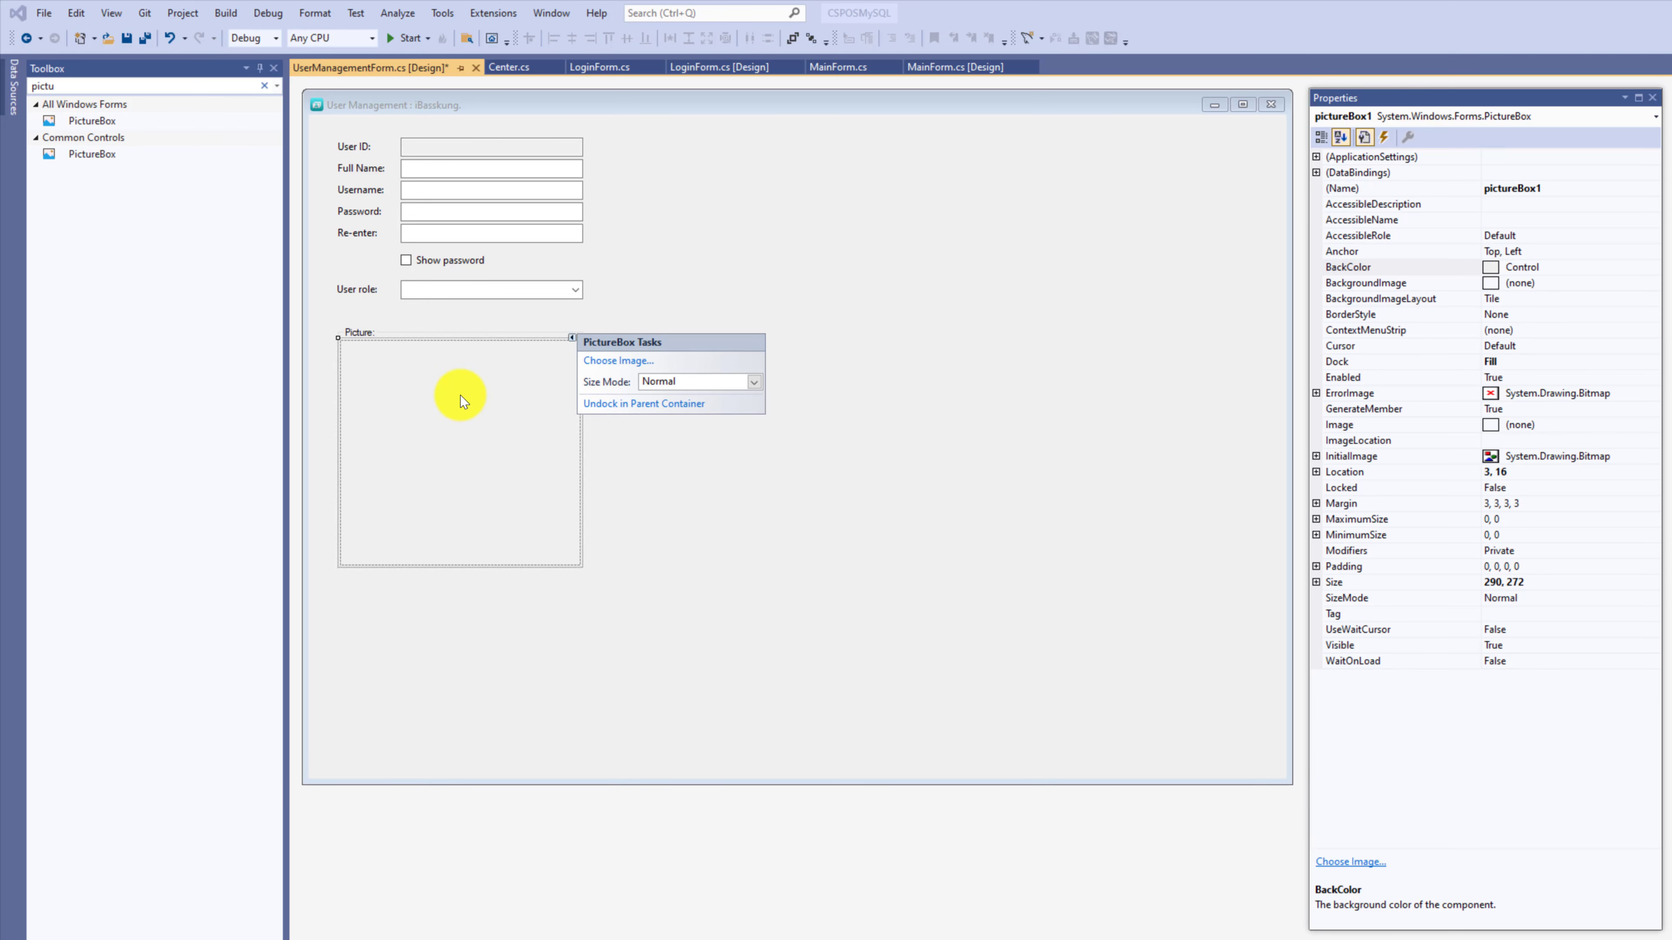
left_click(462, 399)
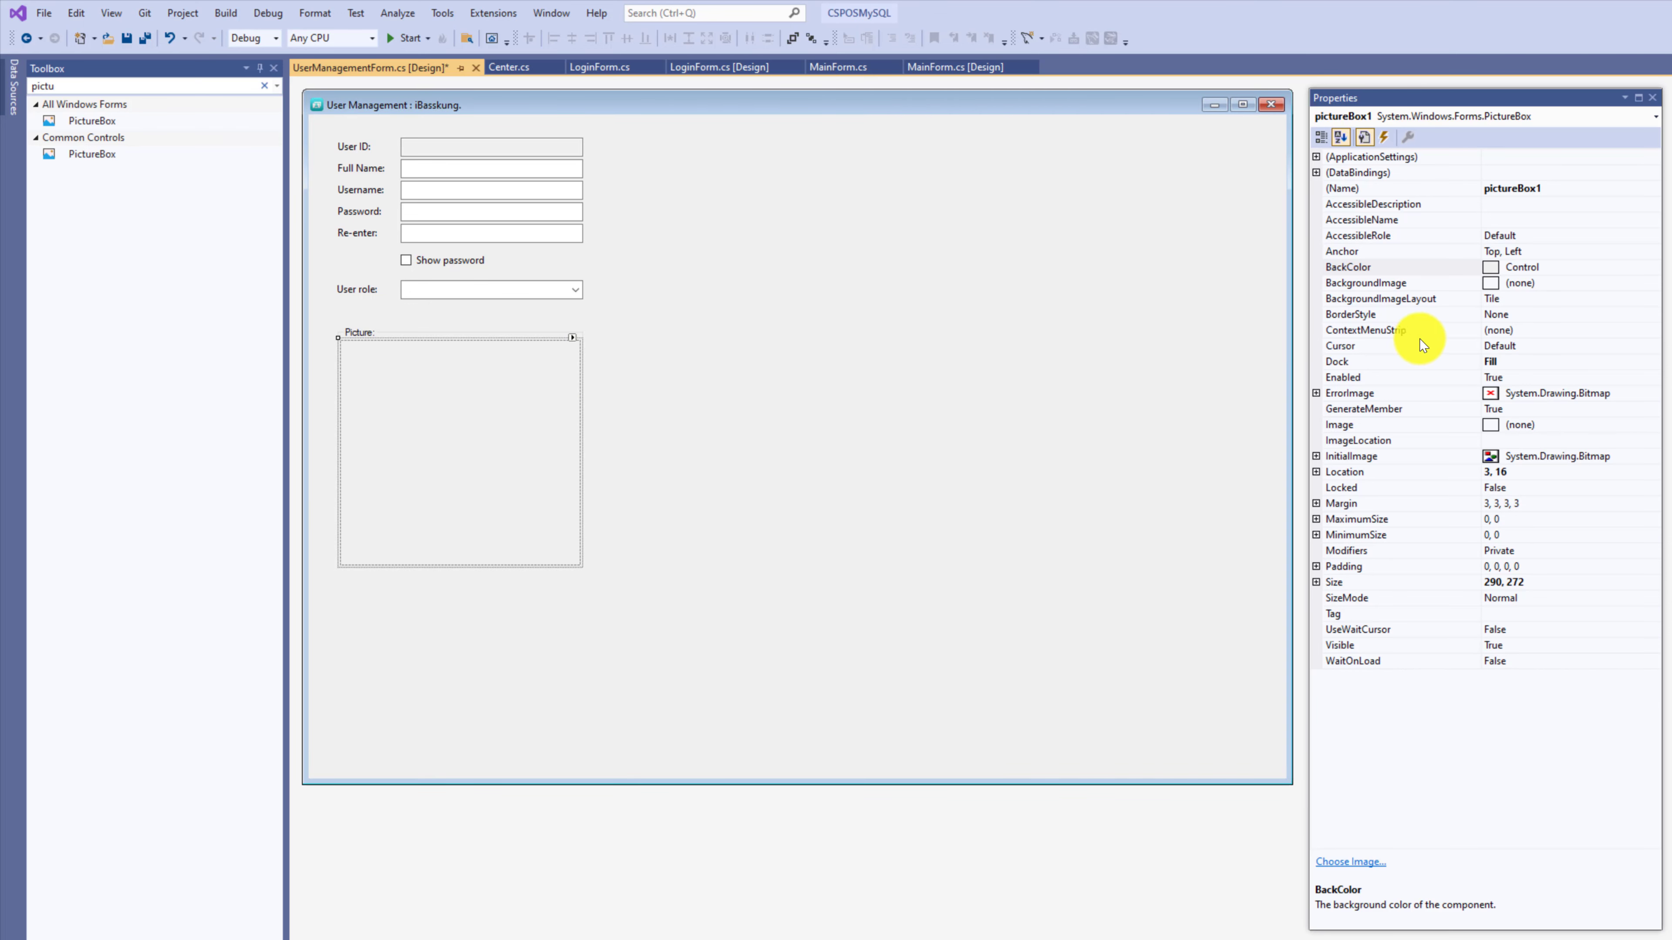
Set the picture box's BorderStyle to FixedSingle.
left_click(1415, 314)
left_click(1652, 315)
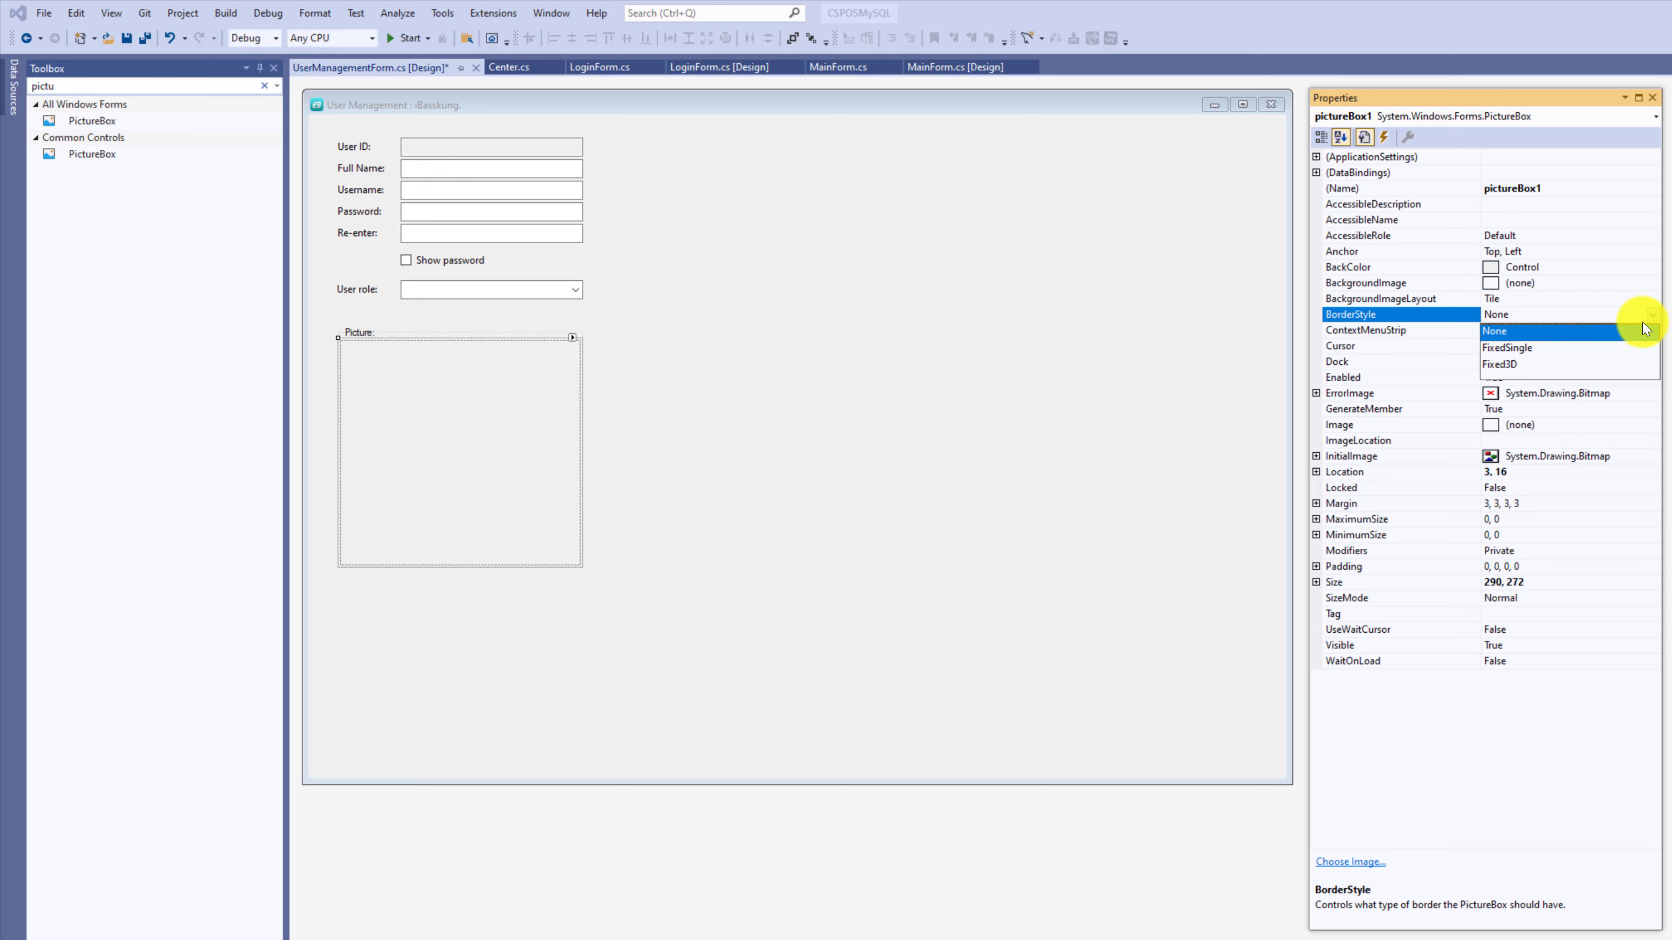
left_click(1514, 348)
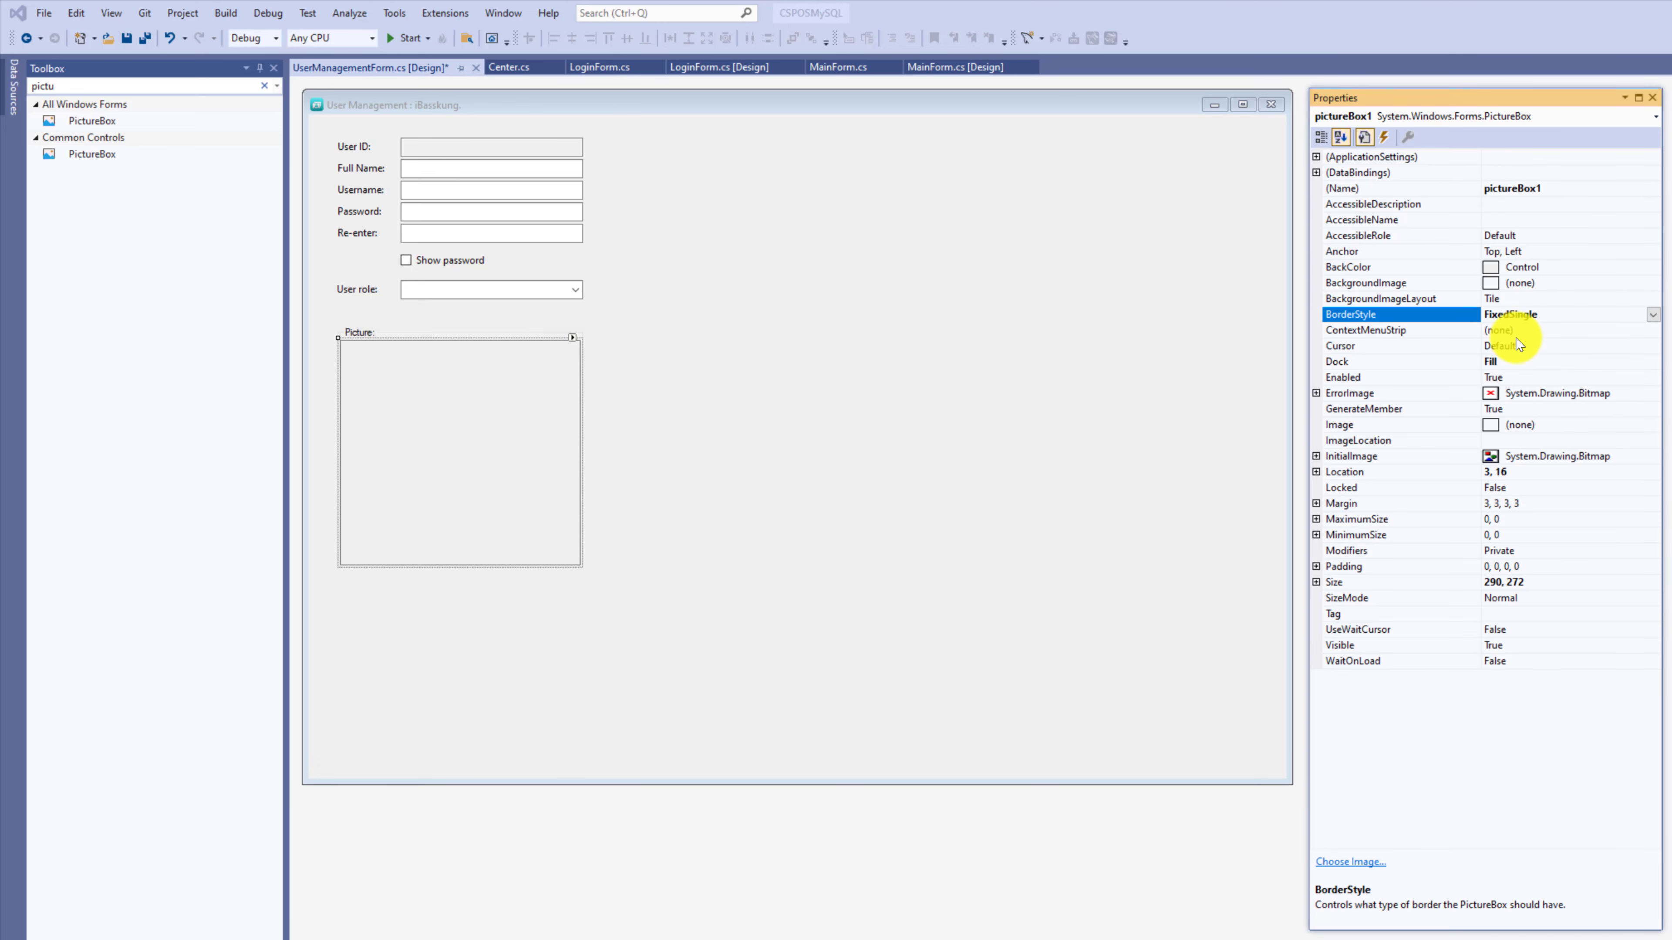
left_click(1650, 315)
left_click(1443, 319)
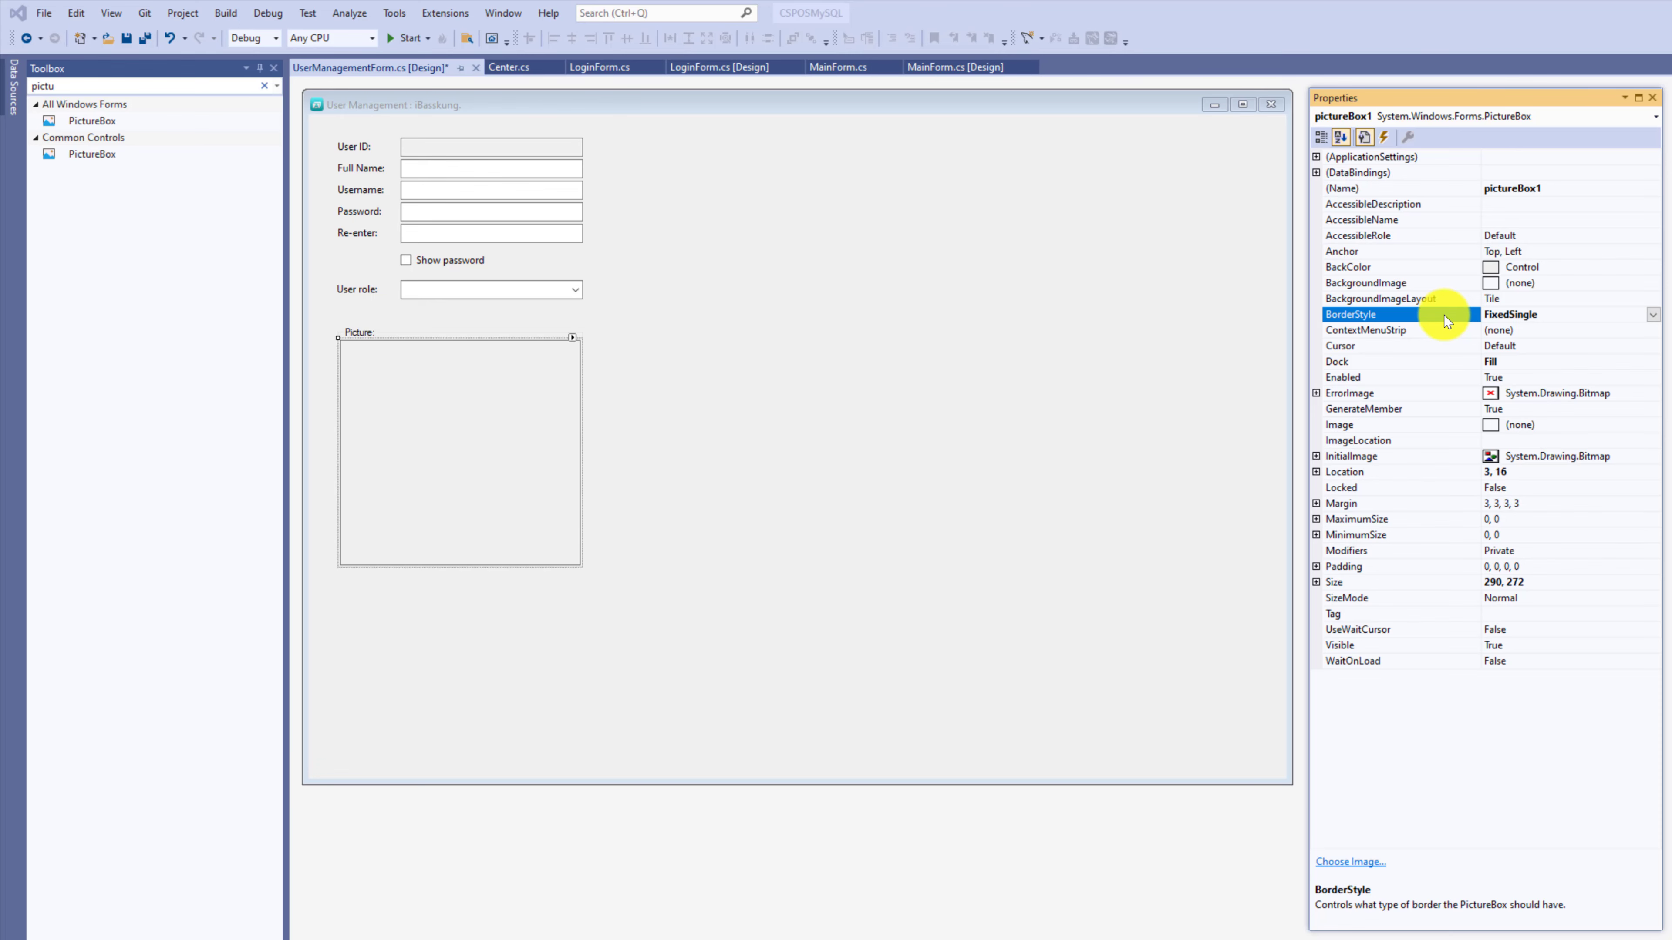
Change the Picture group box's font to Segoe UI, size 9, like the User role label.
left_click(362, 333)
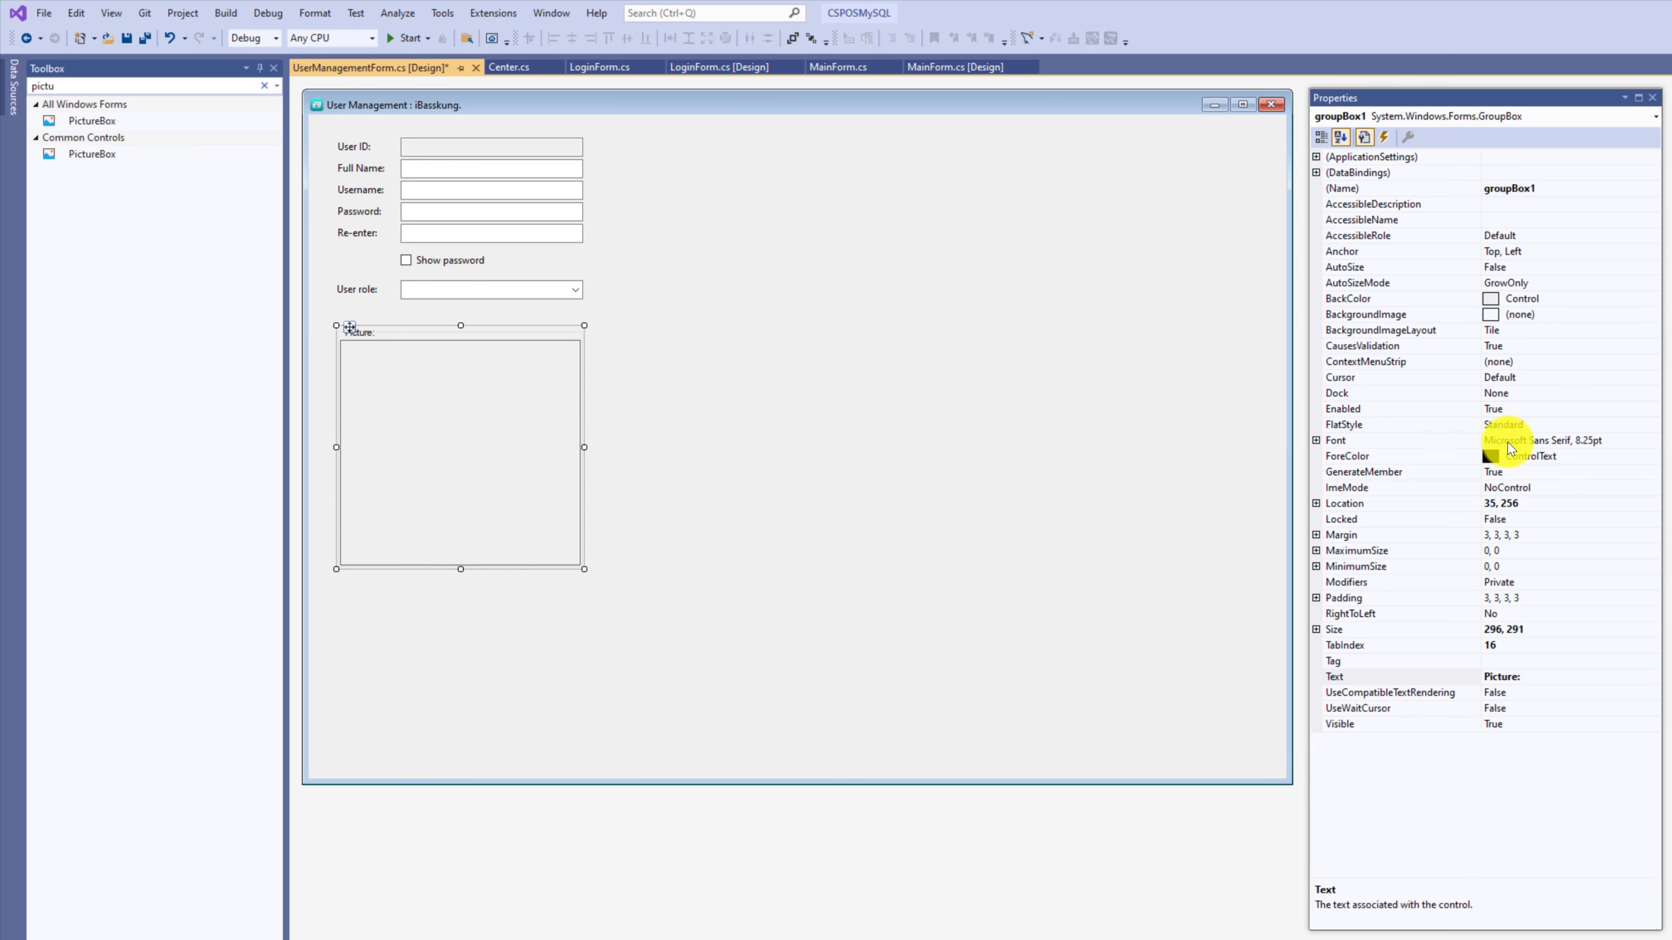
left_click(363, 288)
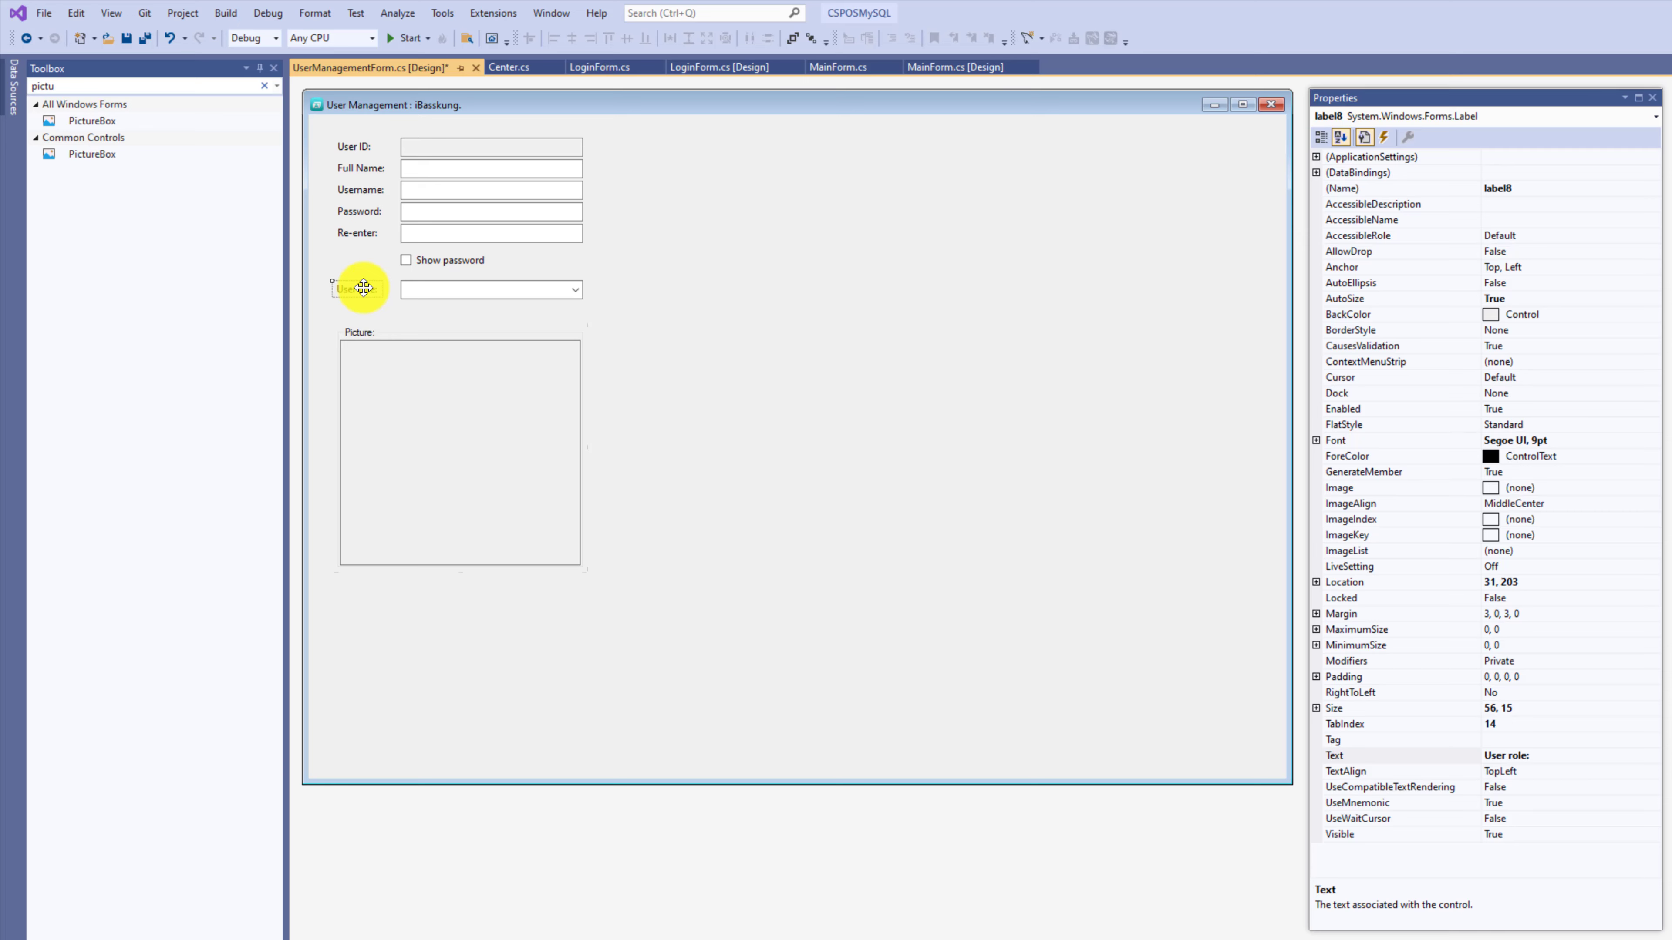
left_click(353, 330)
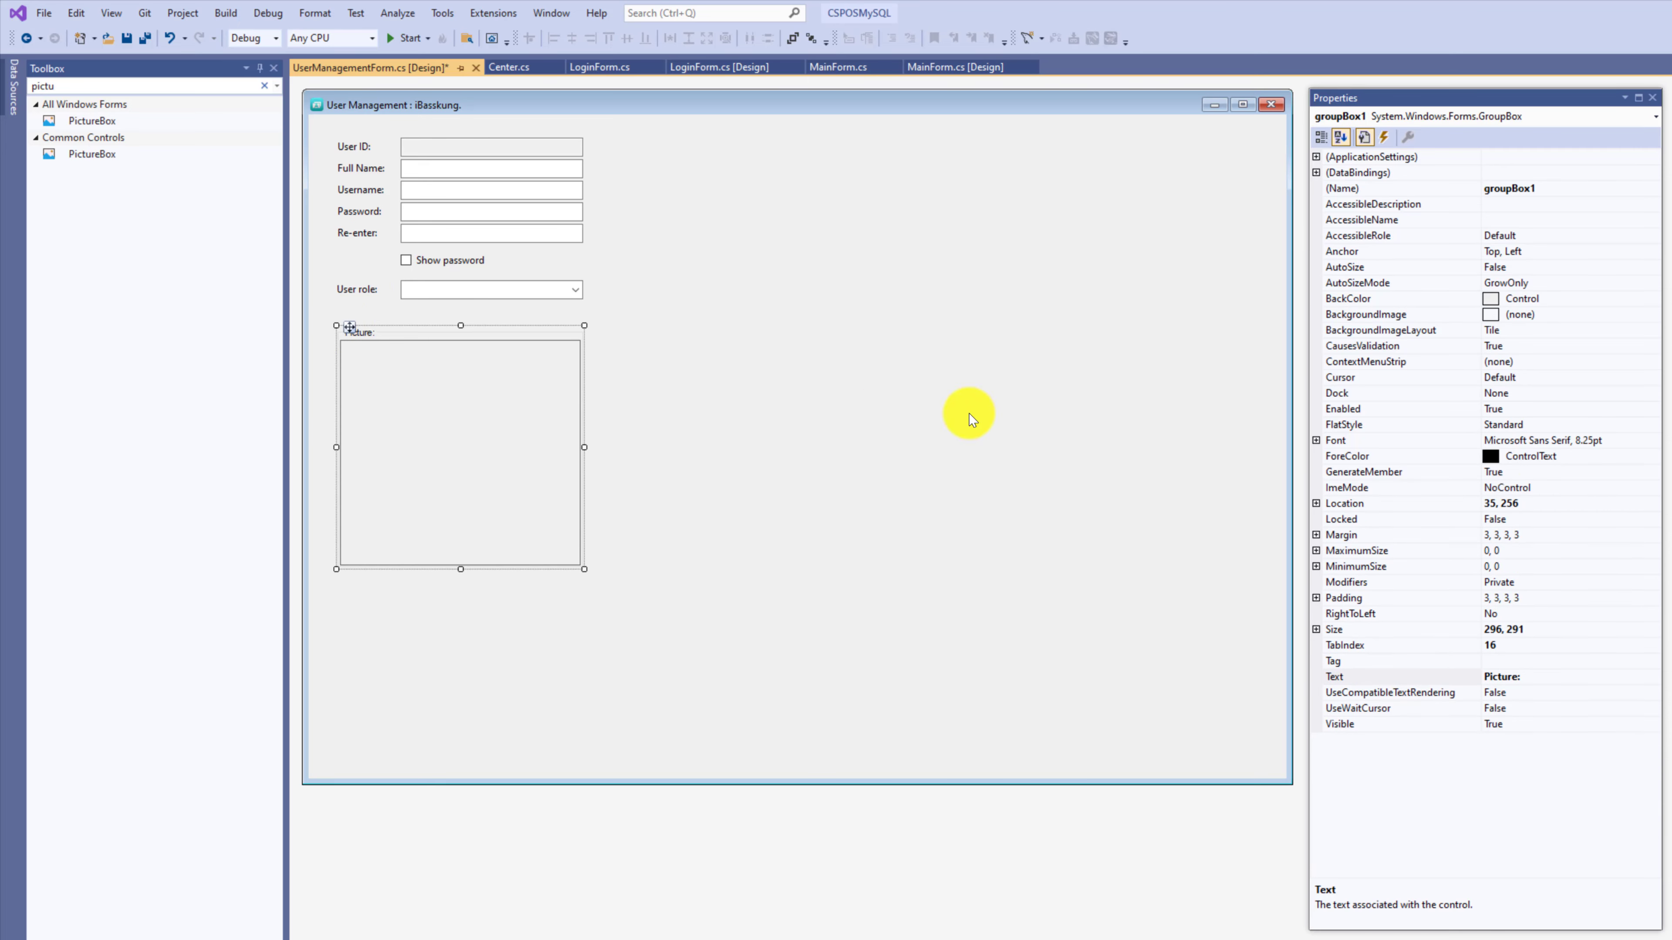
left_click(1583, 441)
left_click(1639, 440)
type("seg")
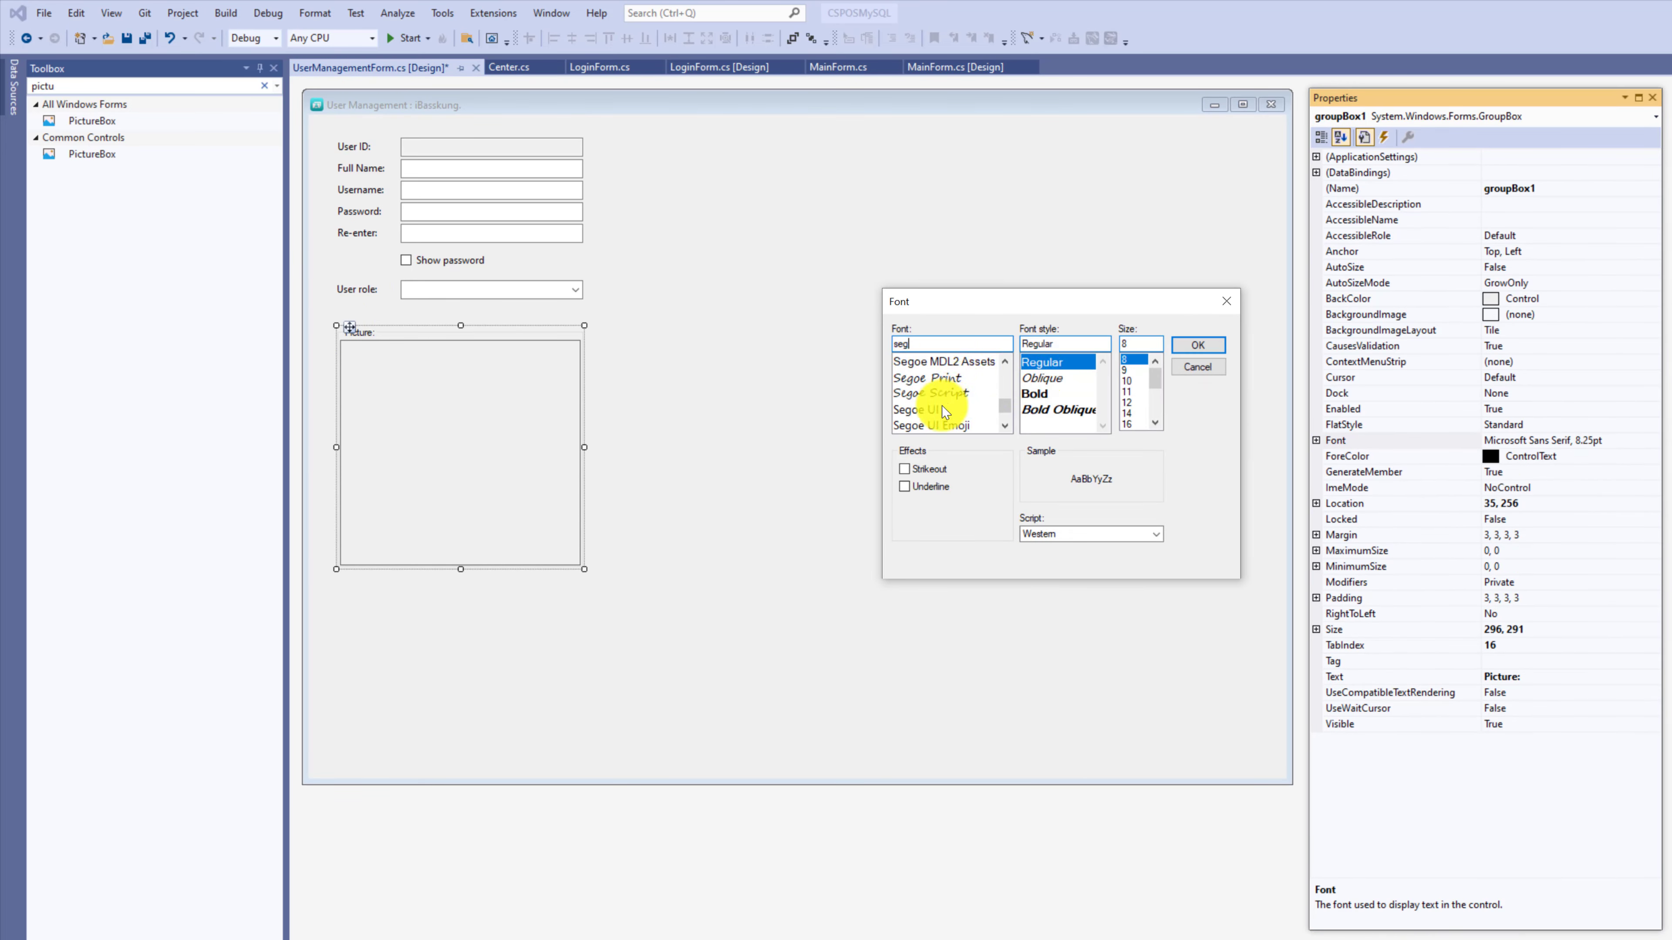
left_click(942, 425)
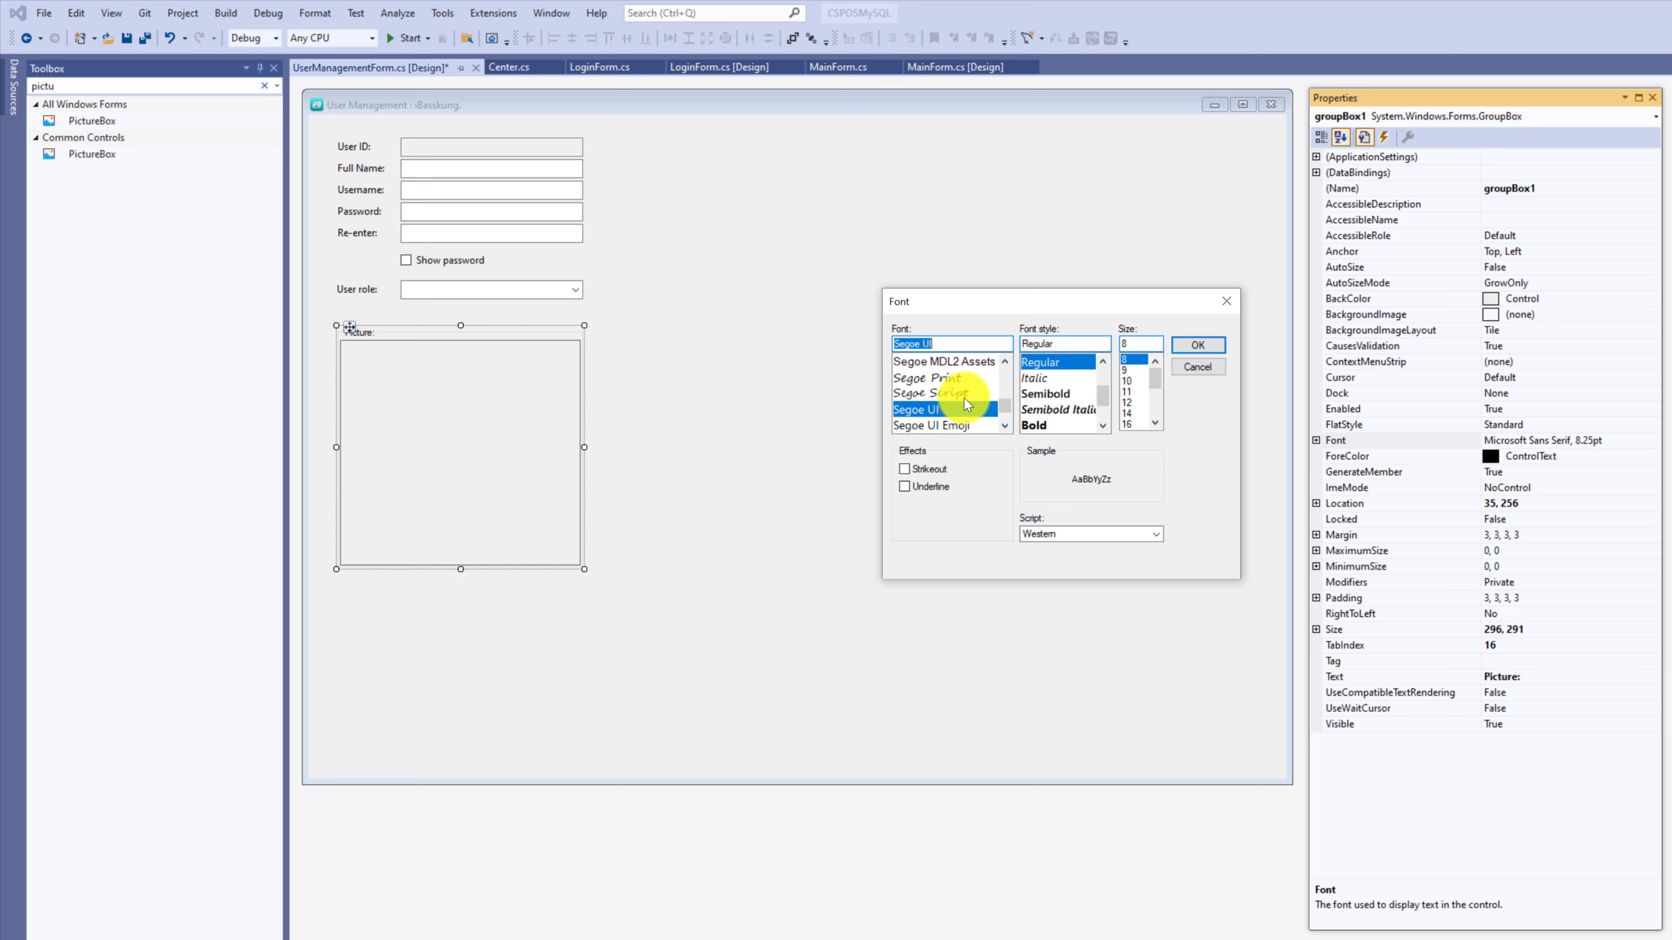
left_click(1134, 371)
left_click(1197, 345)
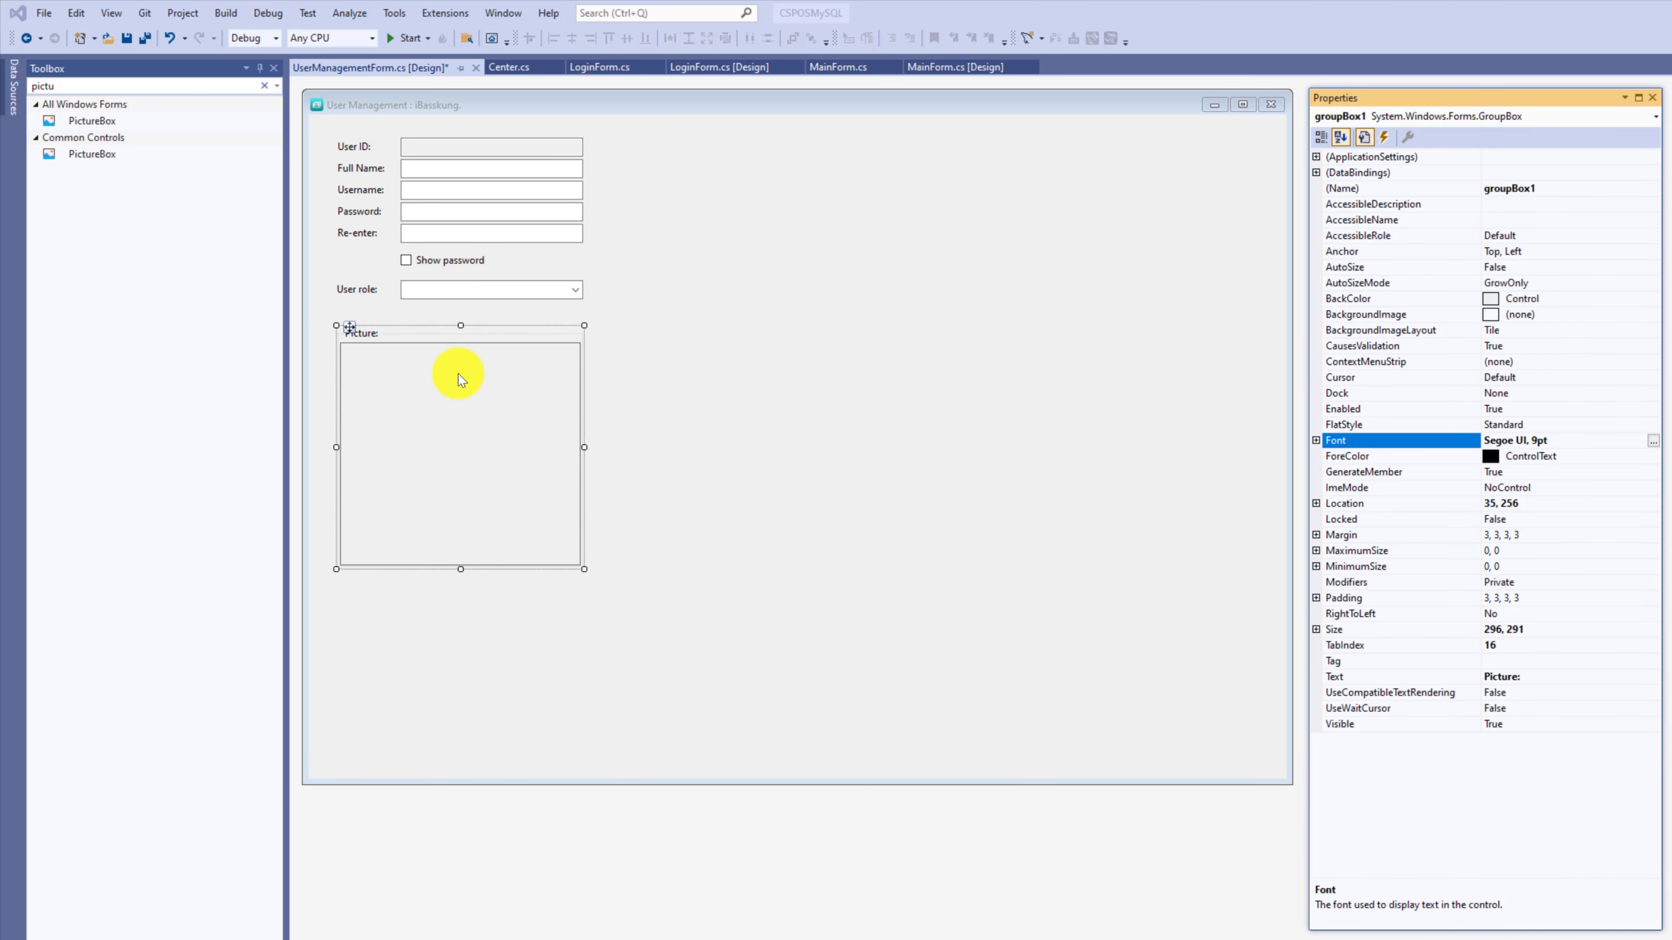
Set the Picture group box's size to a width of 301 and a height of 319.
left_click(371, 332)
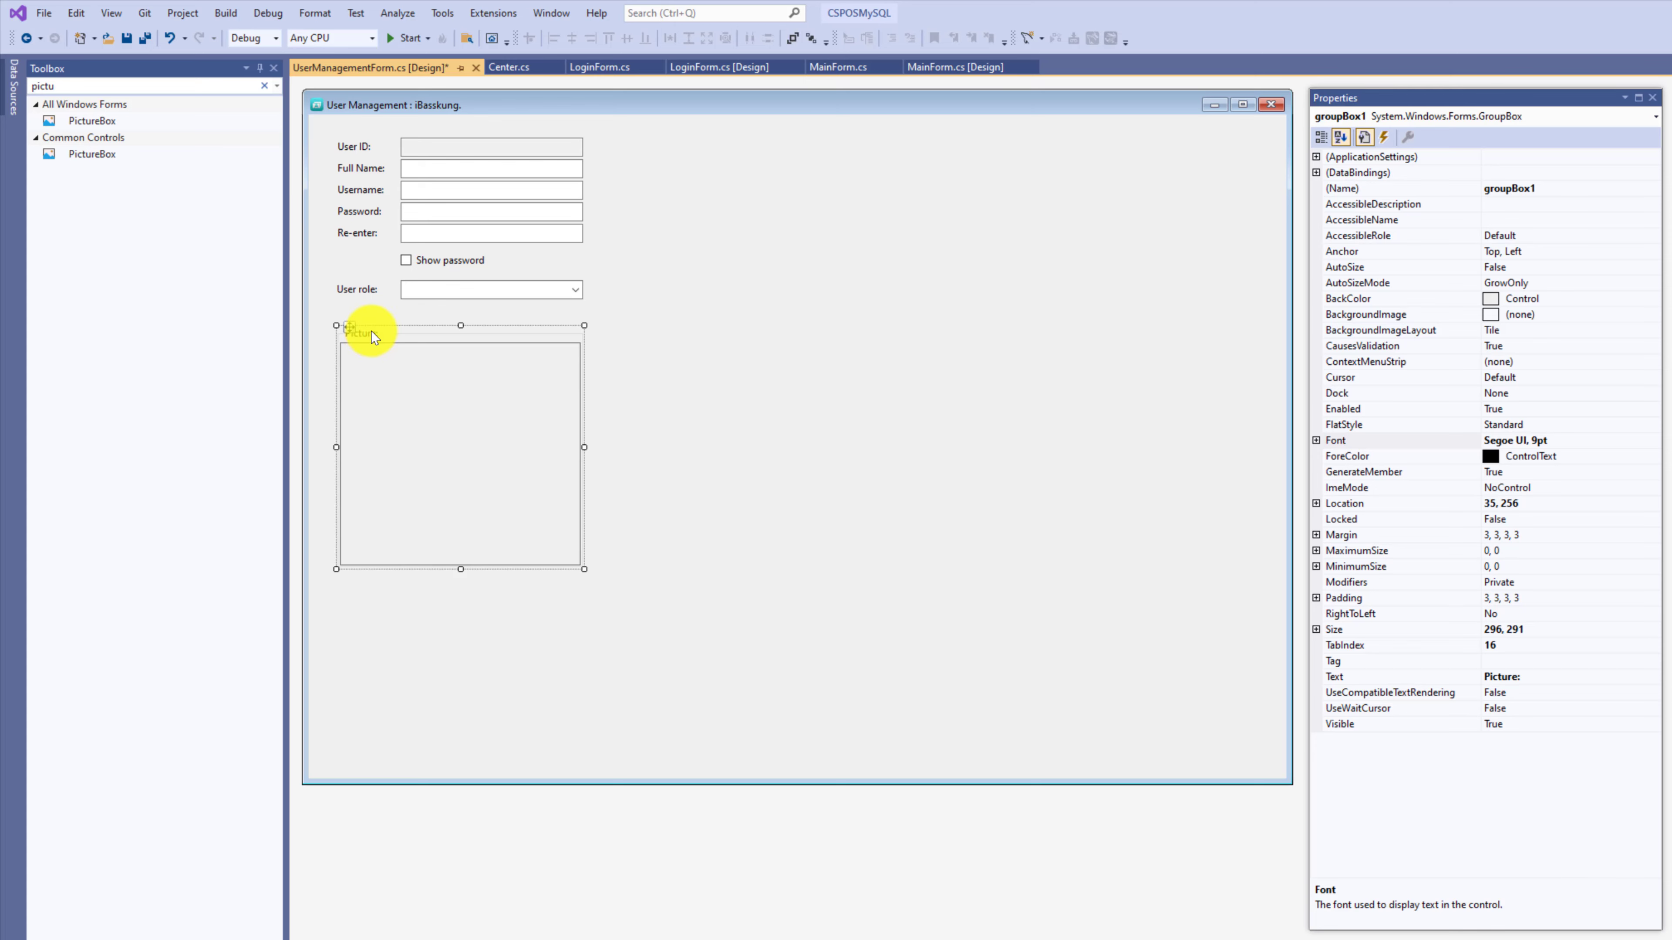
left_click(1317, 629)
left_click(1347, 646)
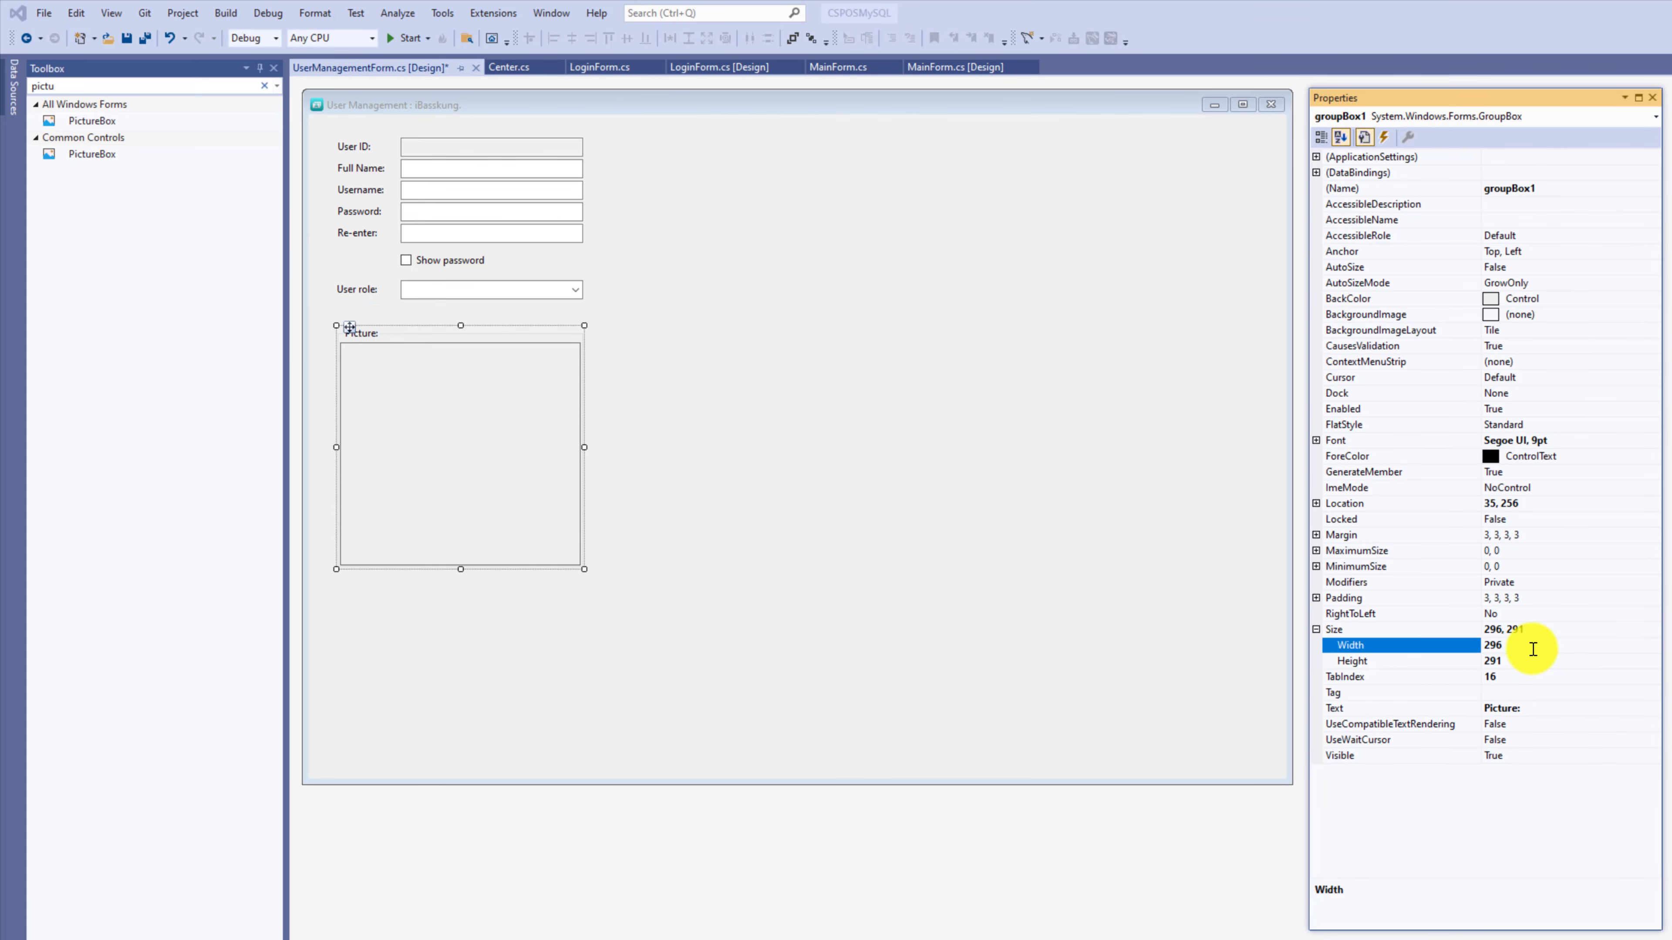
left_click(1524, 646)
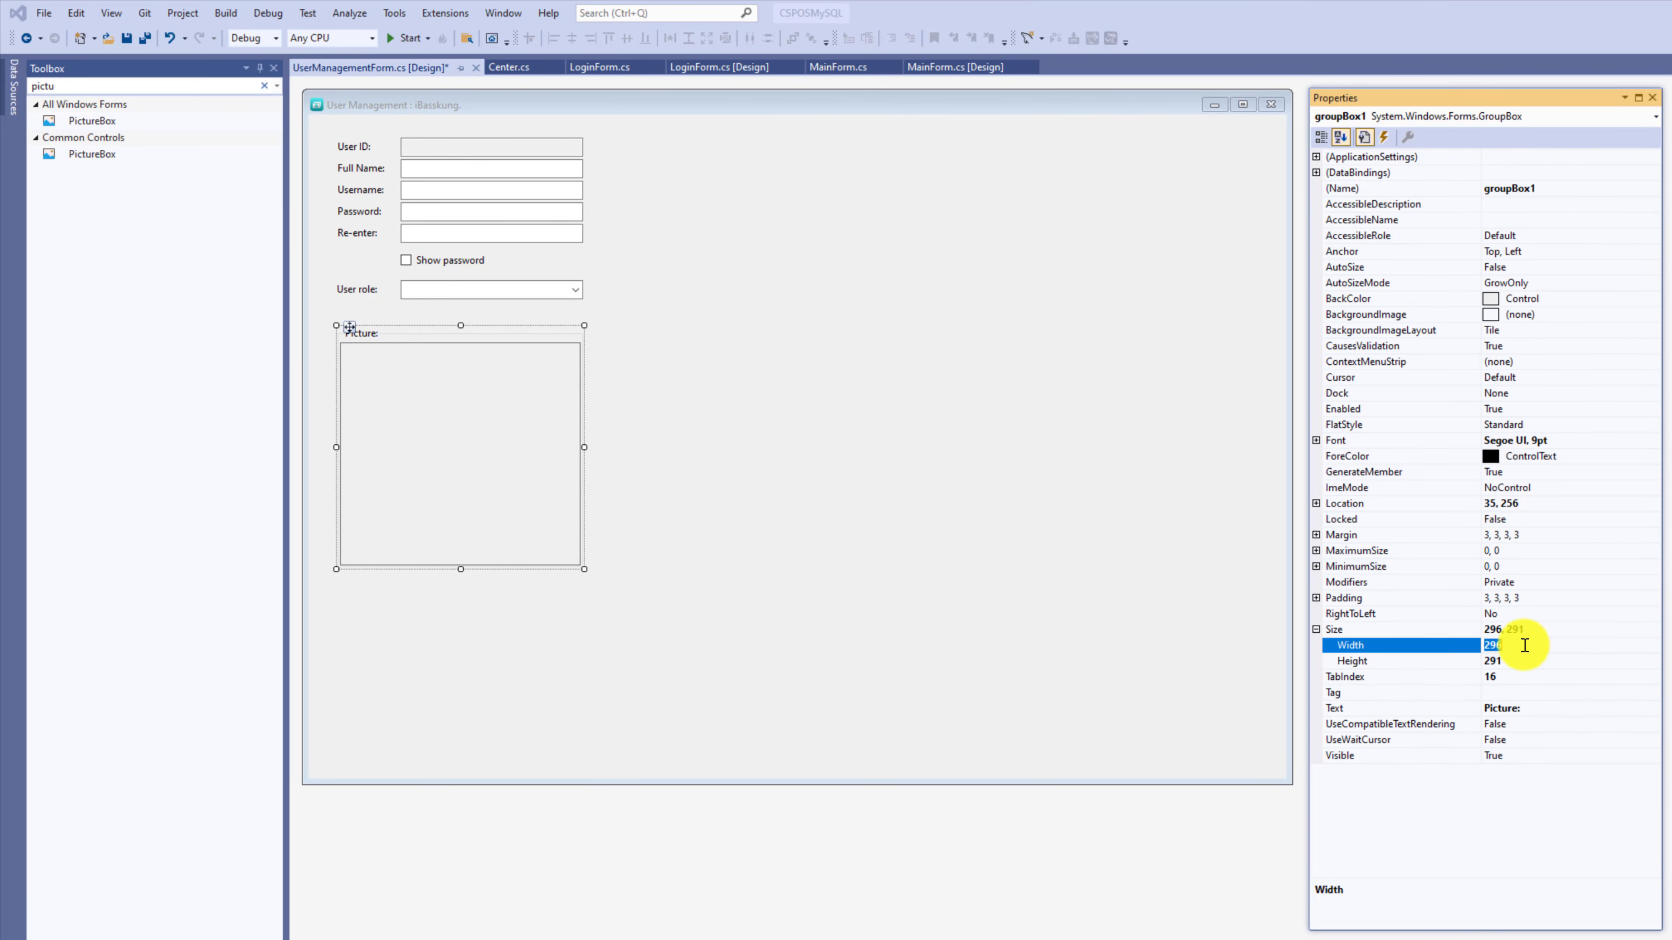
type("301")
key("Return")
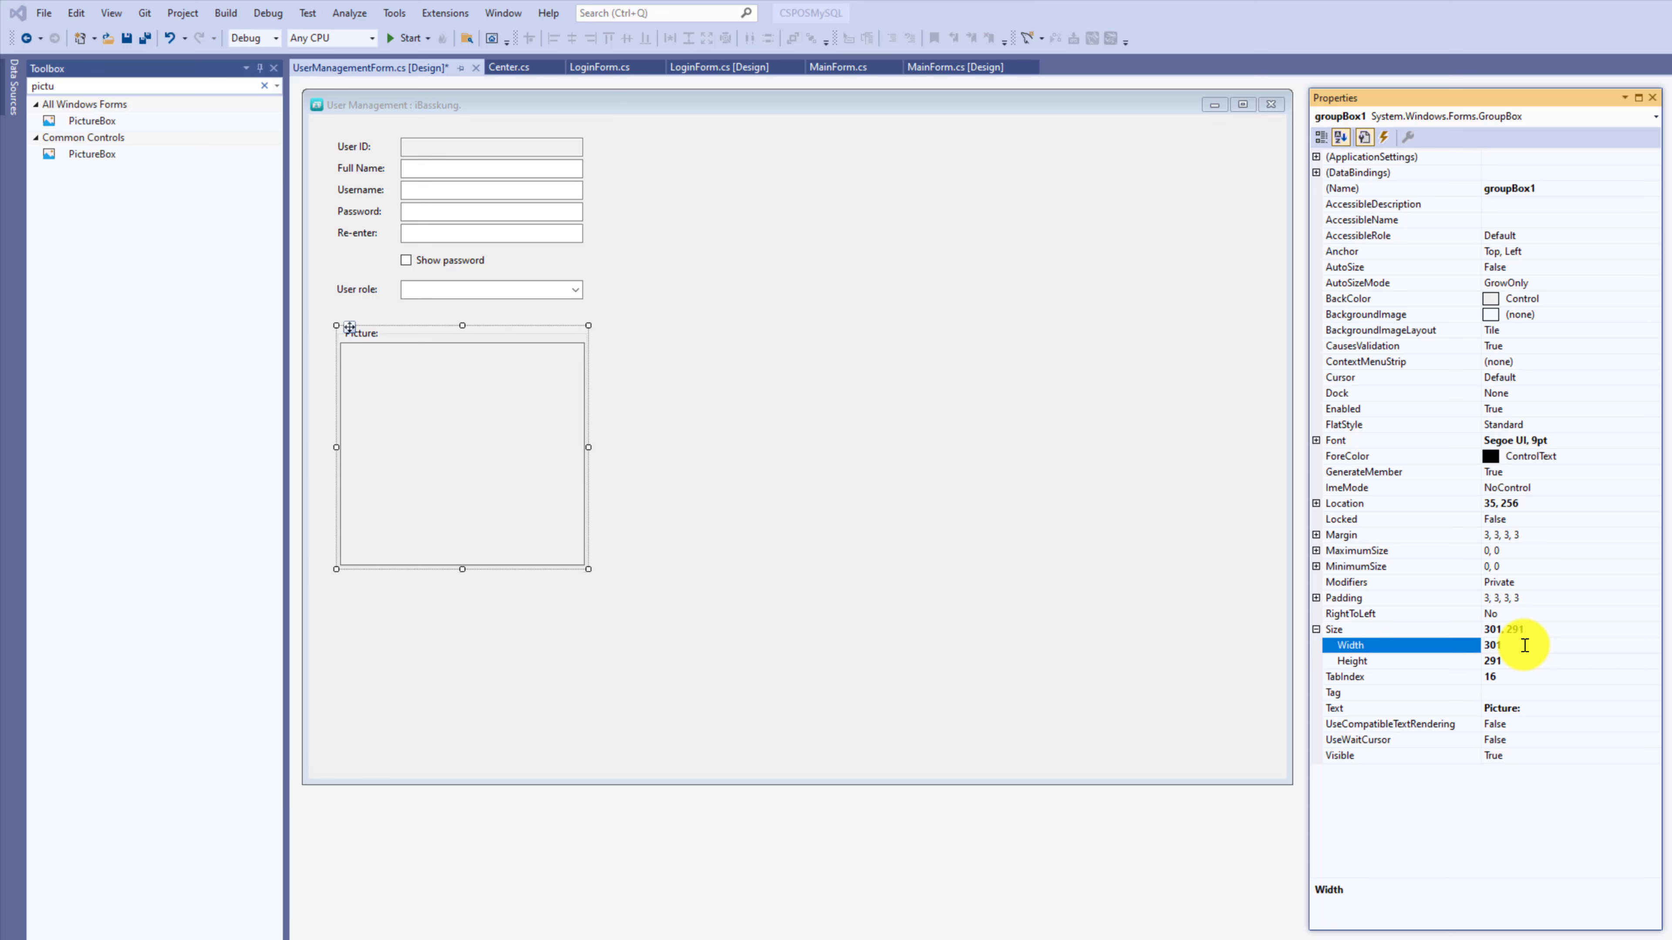
left_click(1518, 664)
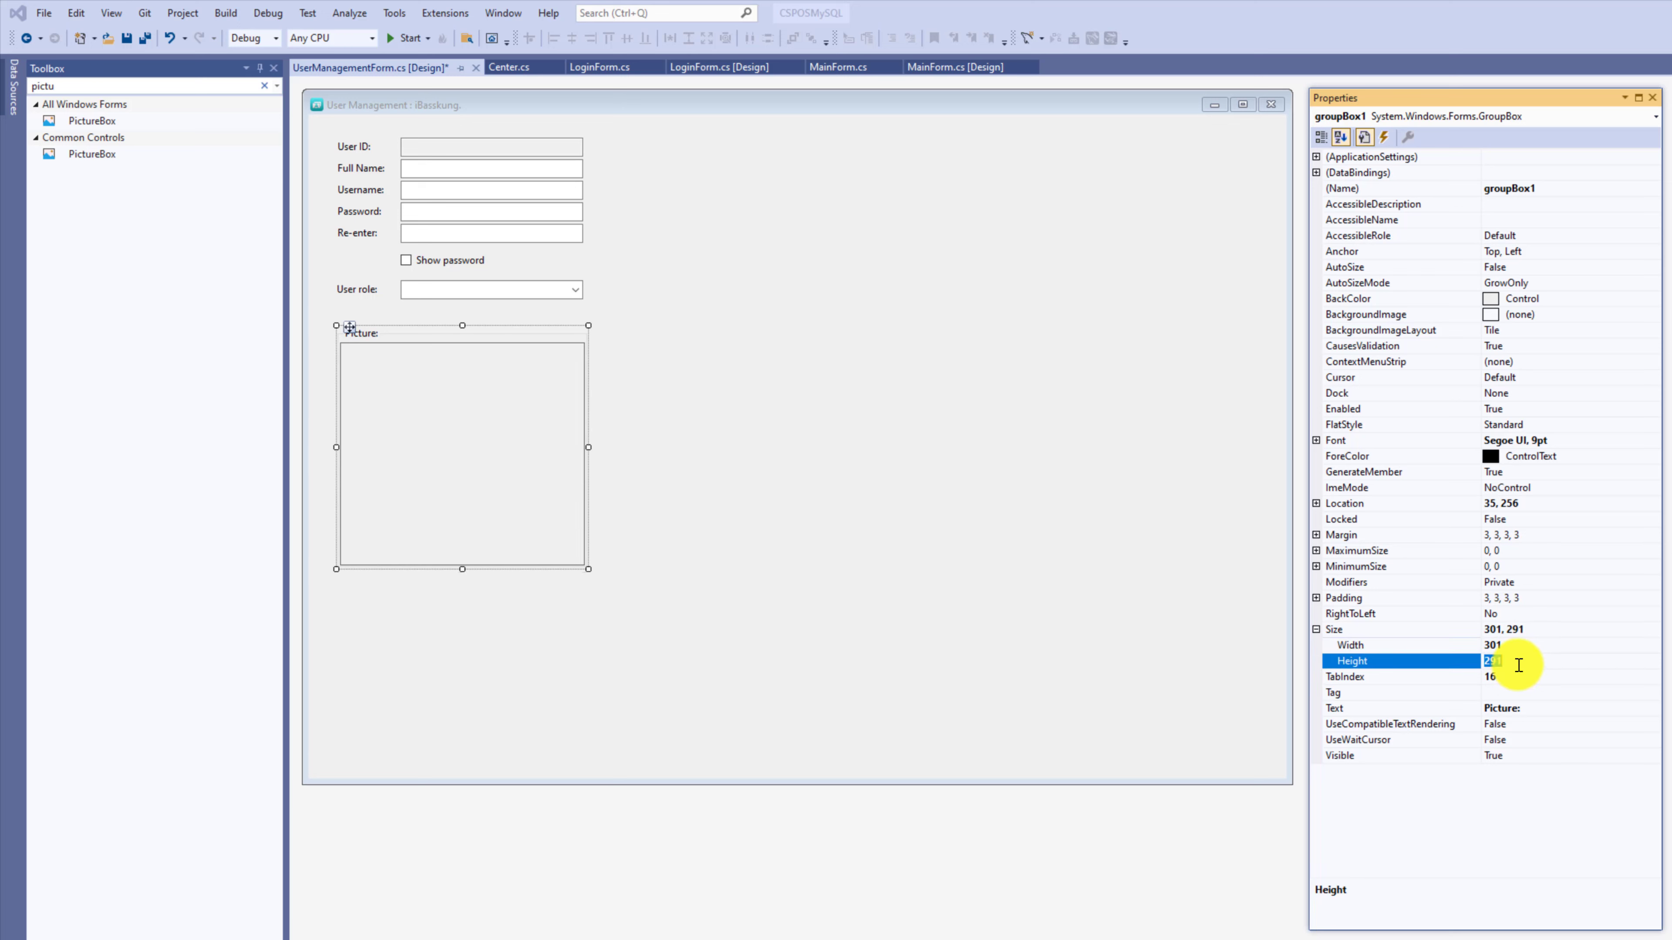
type("319")
key("Return")
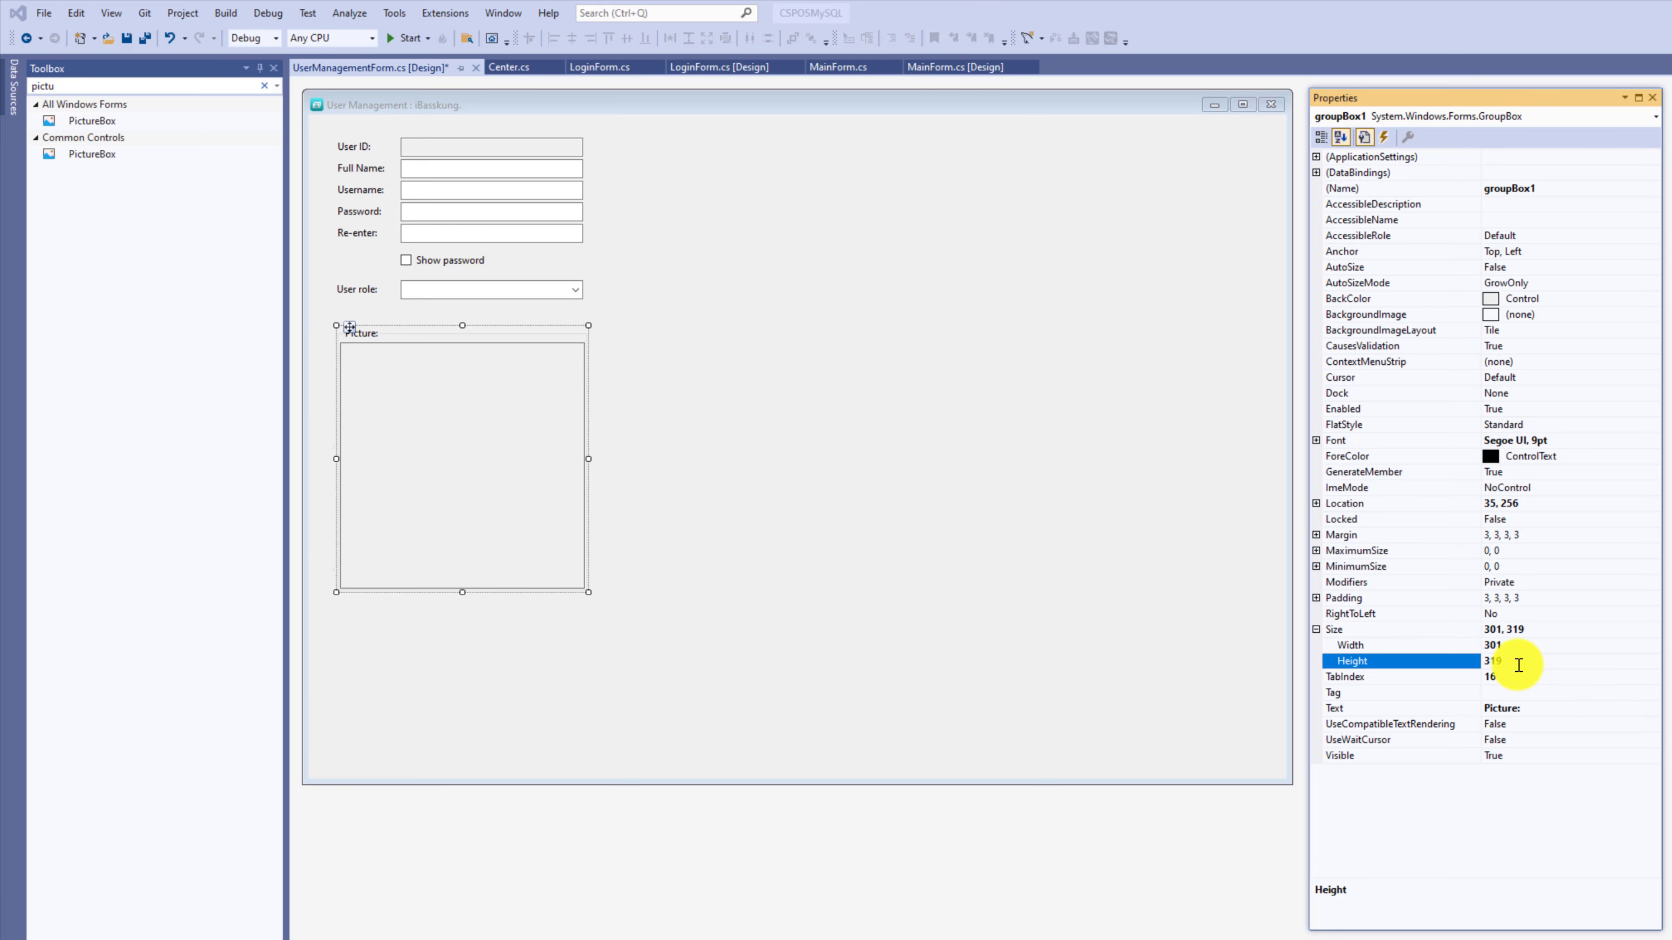
left_click(1417, 629)
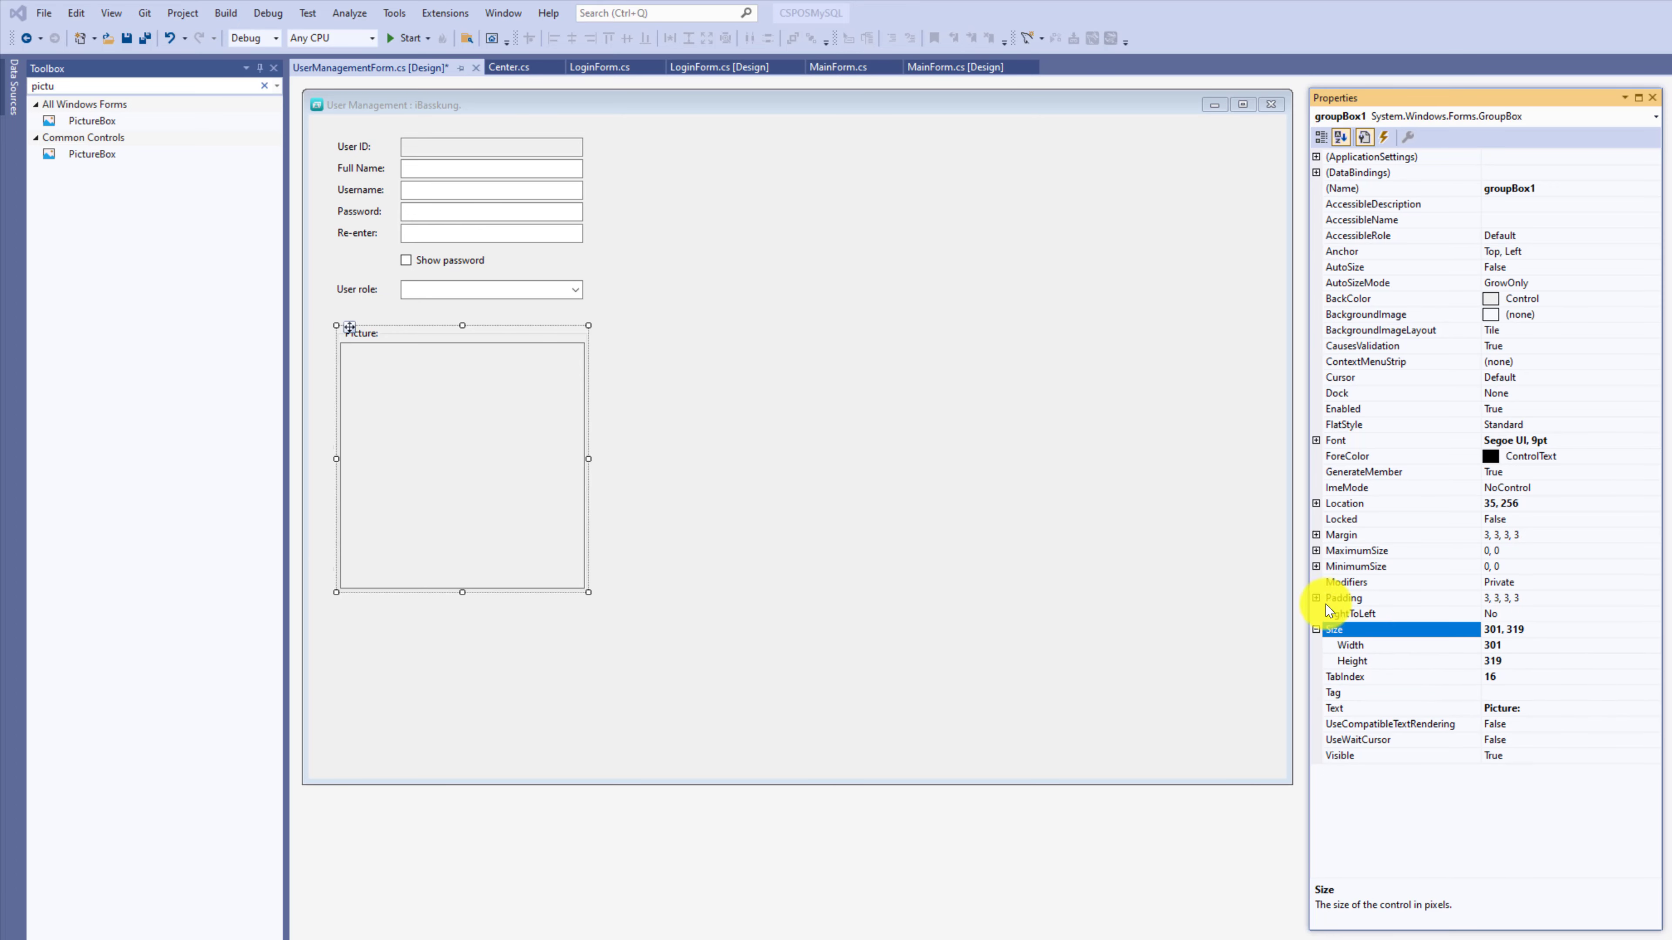
Widen the User role combo box and the text boxes above it to line up with the Picture group box, and save all files.
left_click(632, 260)
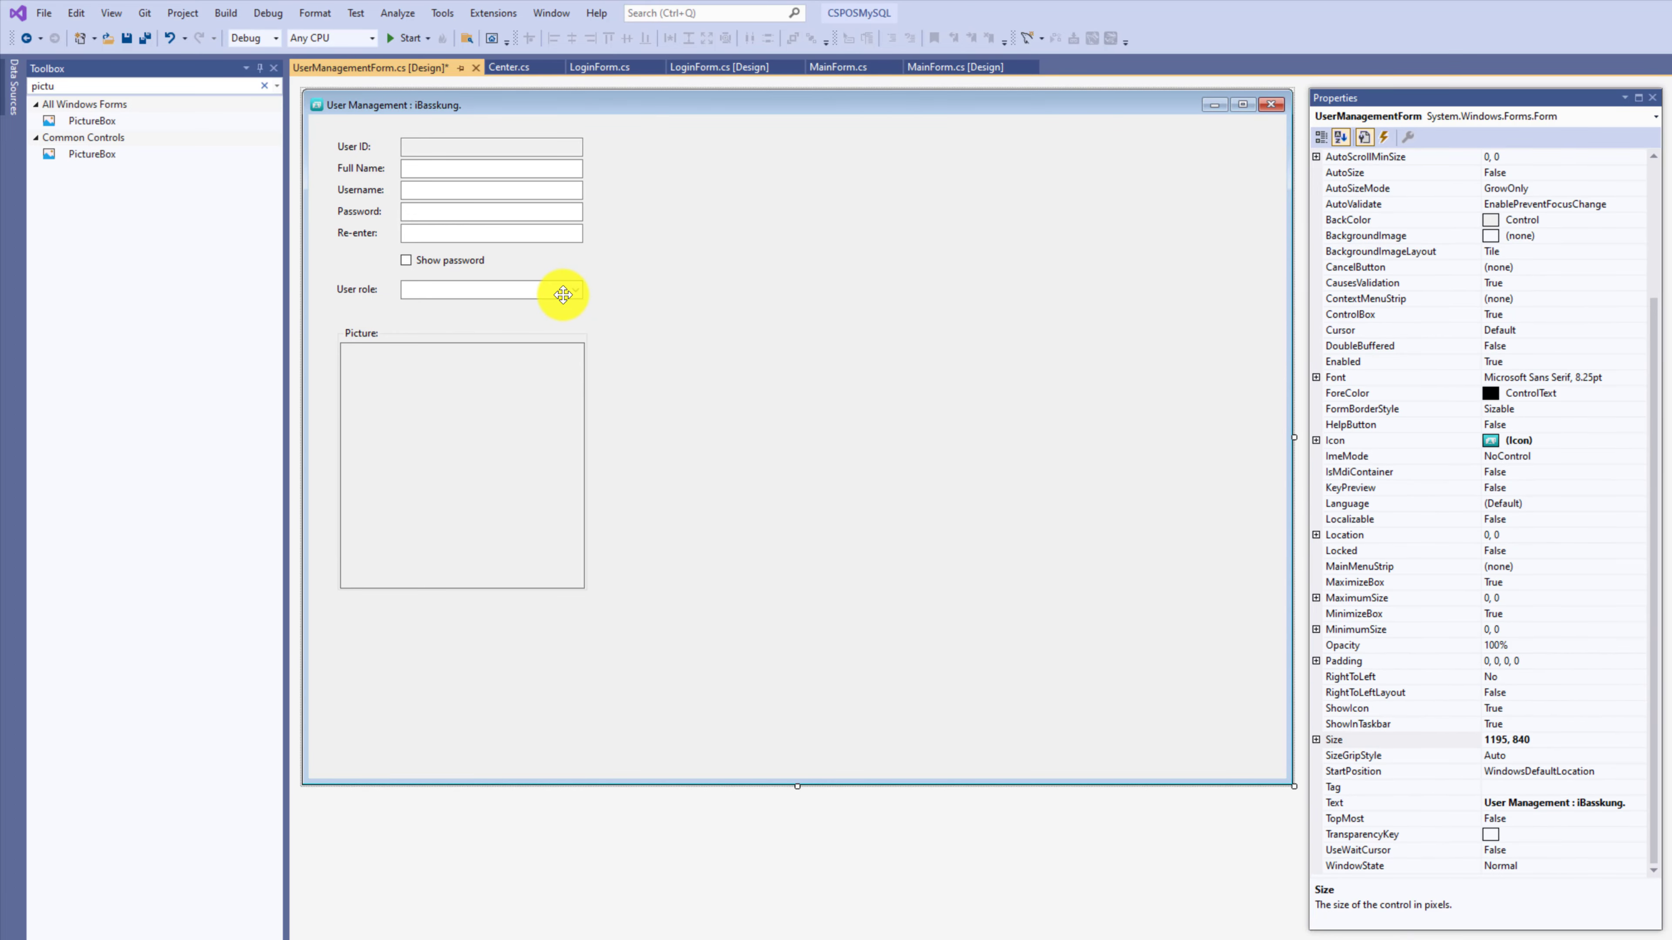
left_click(563, 294)
left_click_drag(583, 293, 593, 296)
left_click_drag(600, 150, 589, 250)
left_click(665, 272)
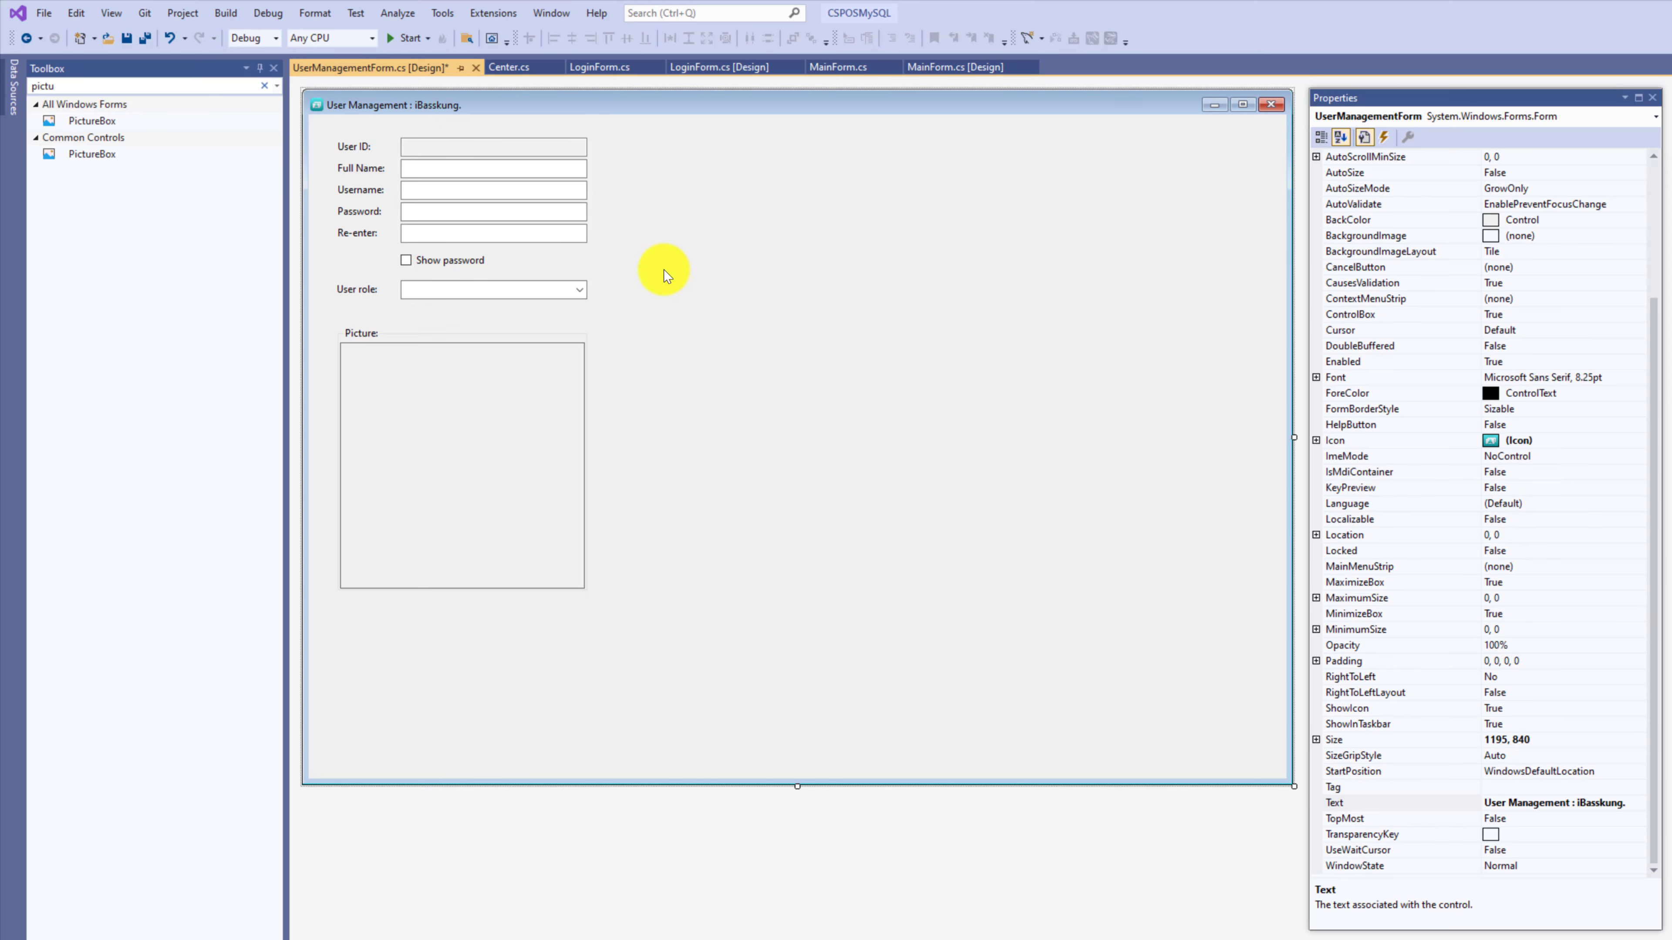
left_click(147, 37)
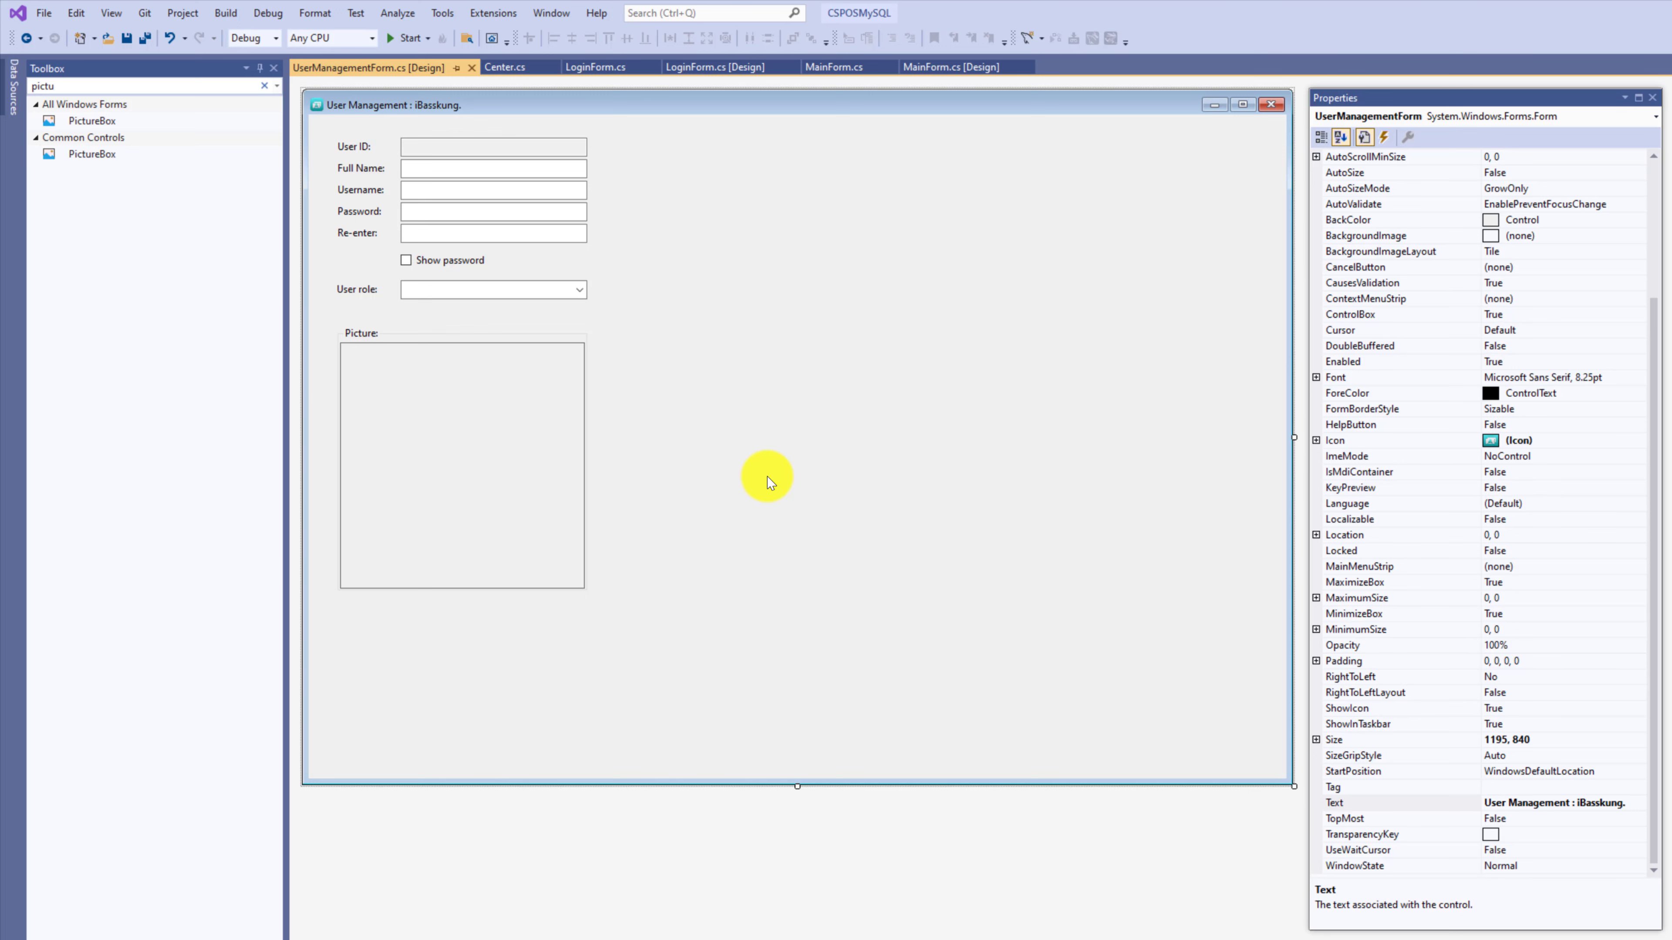
Find the StatusStrip control and add it to the bottom of the User Management form.
left_click(264, 86)
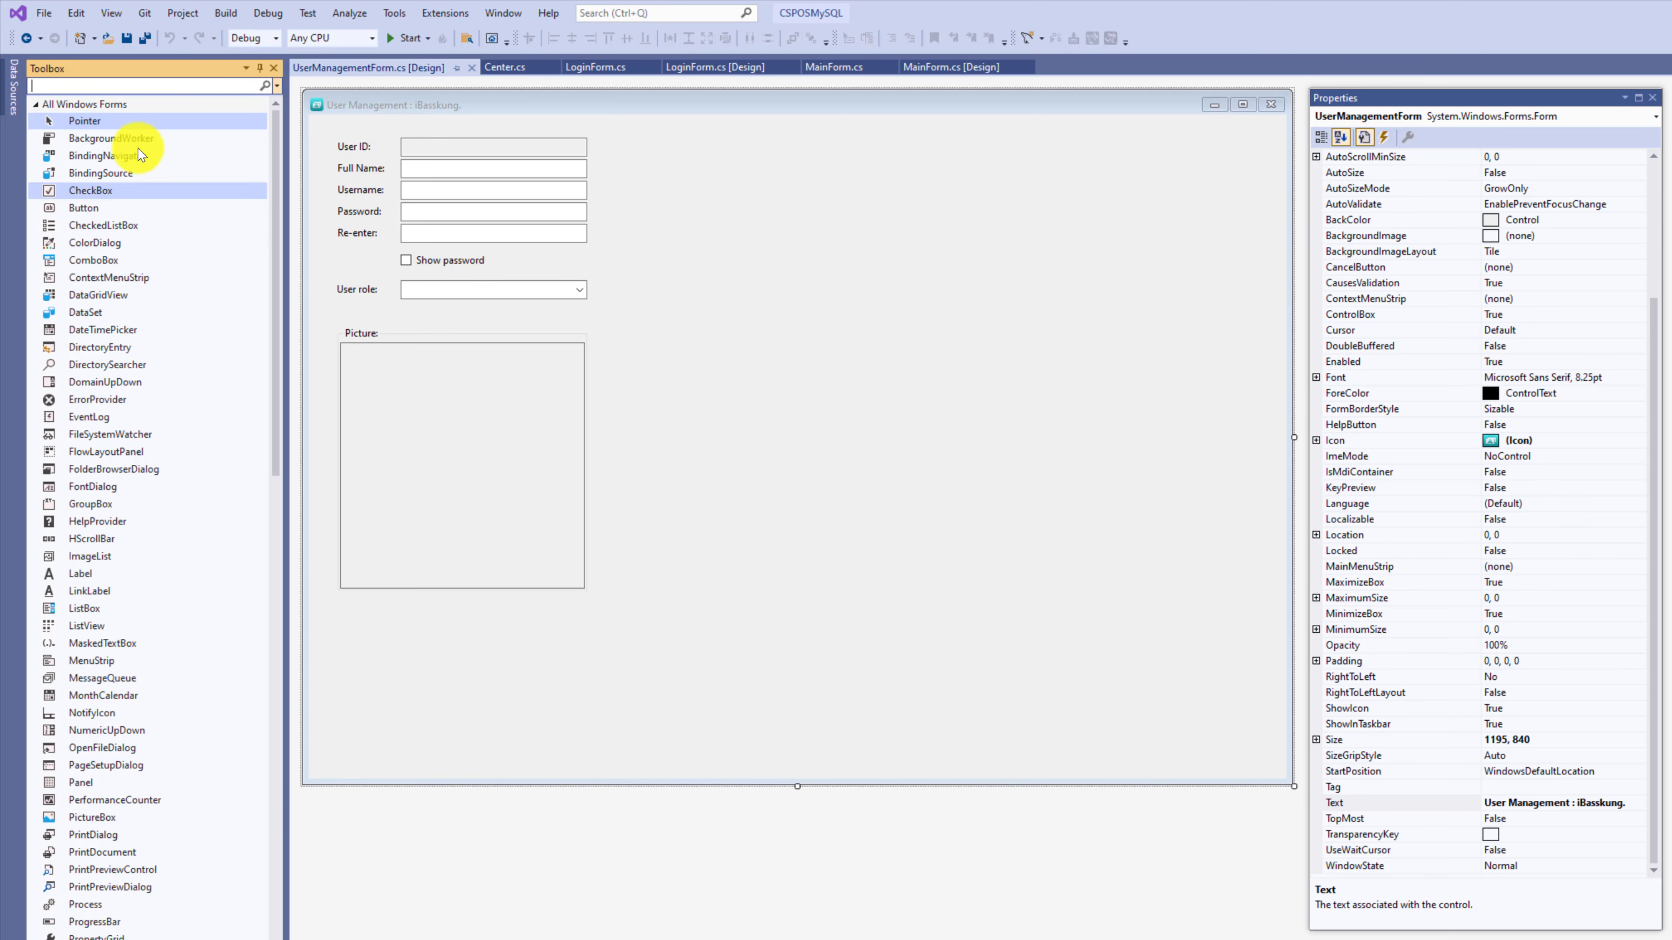
type("sta")
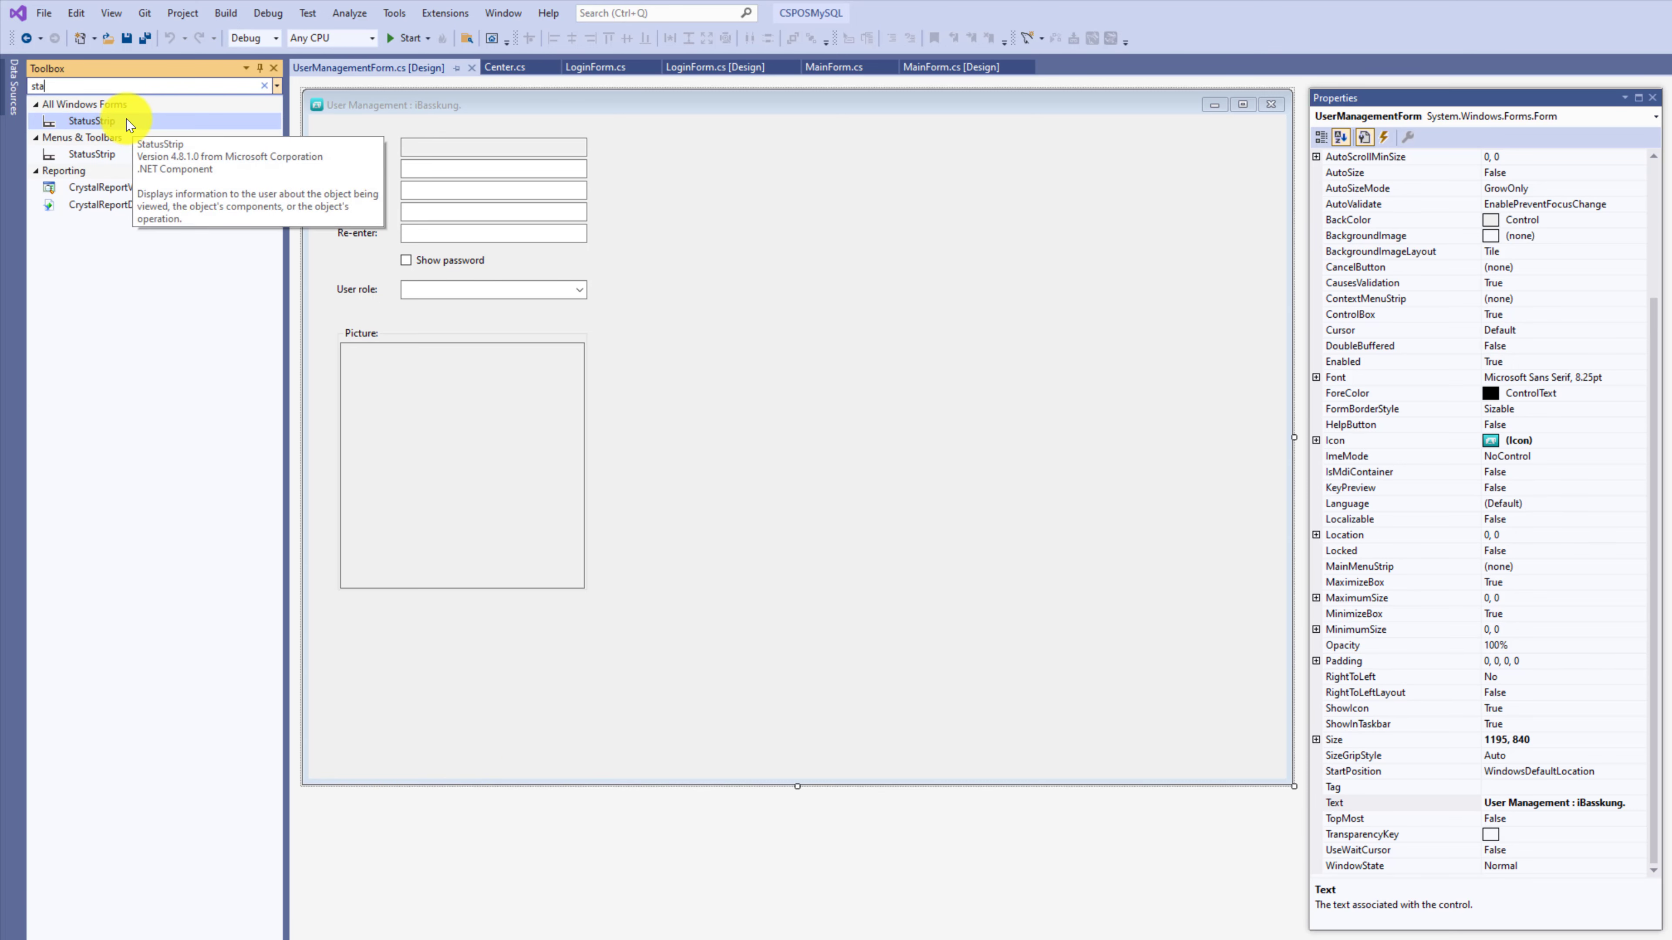
left_click_drag(127, 120, 397, 725)
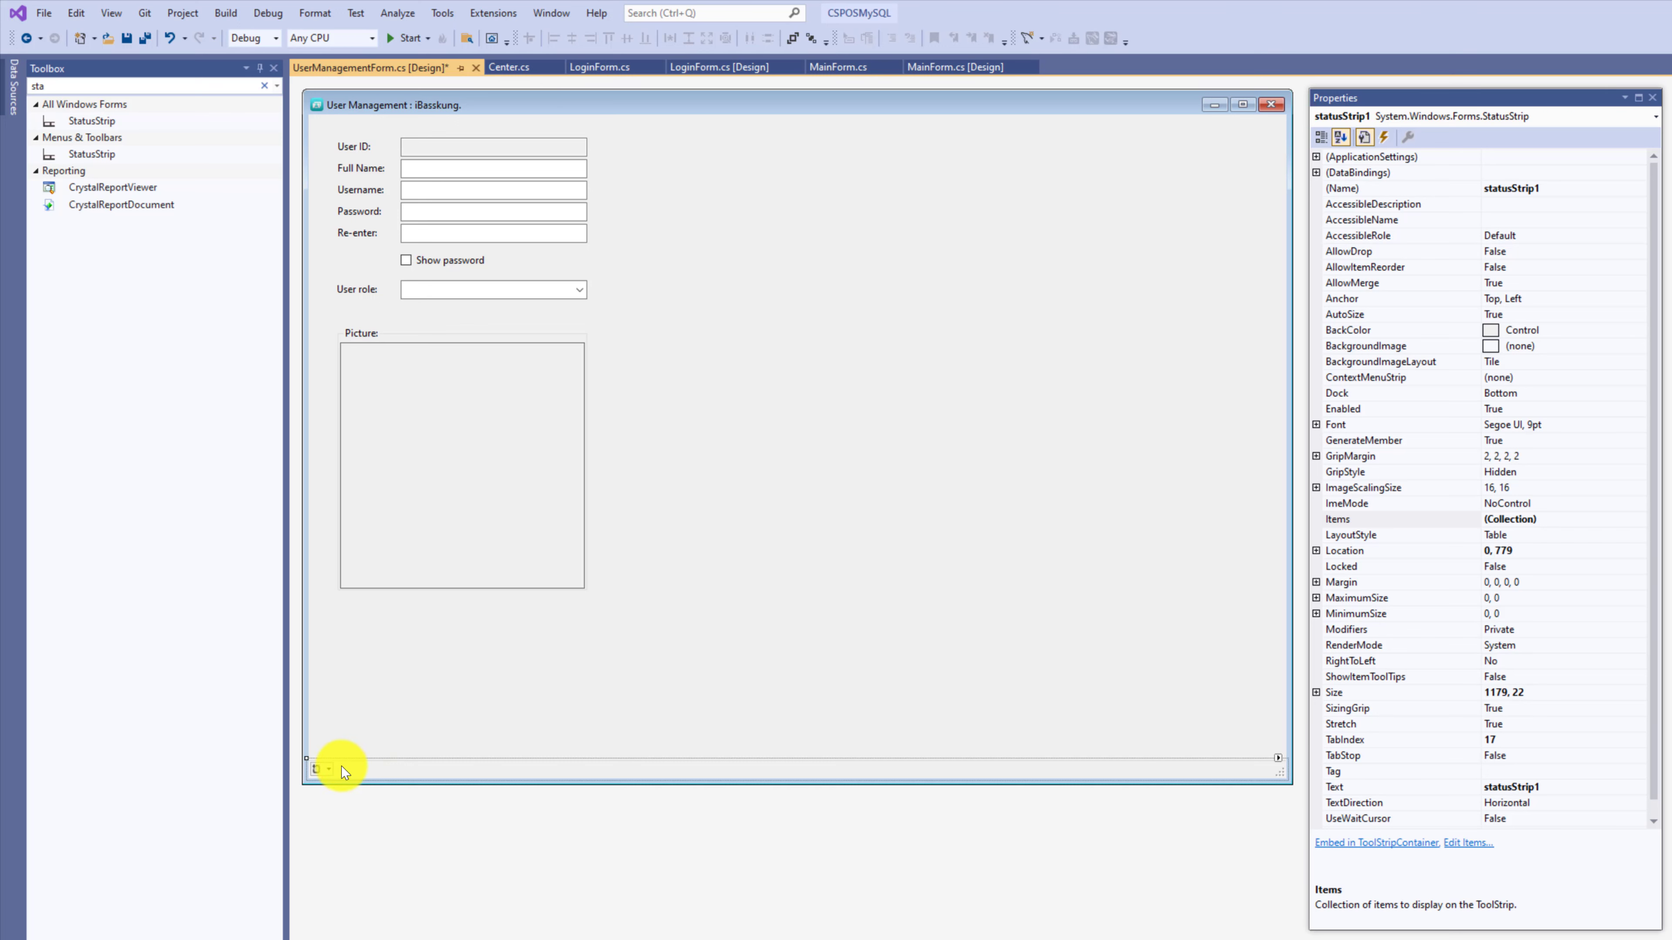
Add a status label to the status strip and set its text to "iBasskung".
left_click(331, 772)
left_click(347, 788)
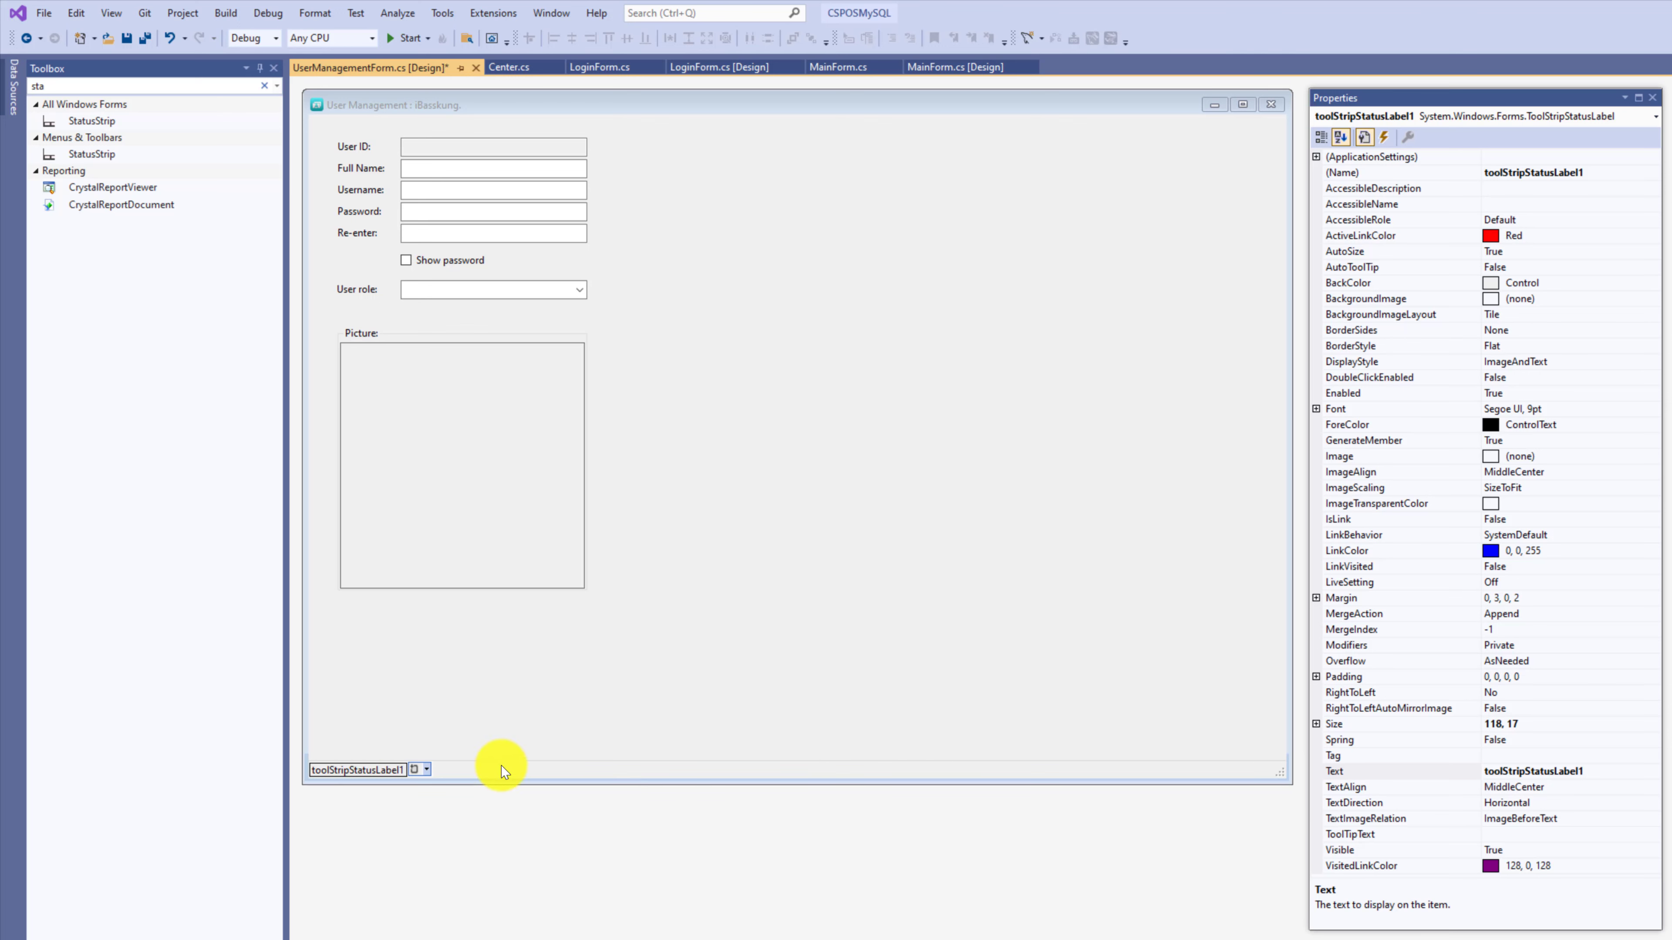
left_click(1356, 771)
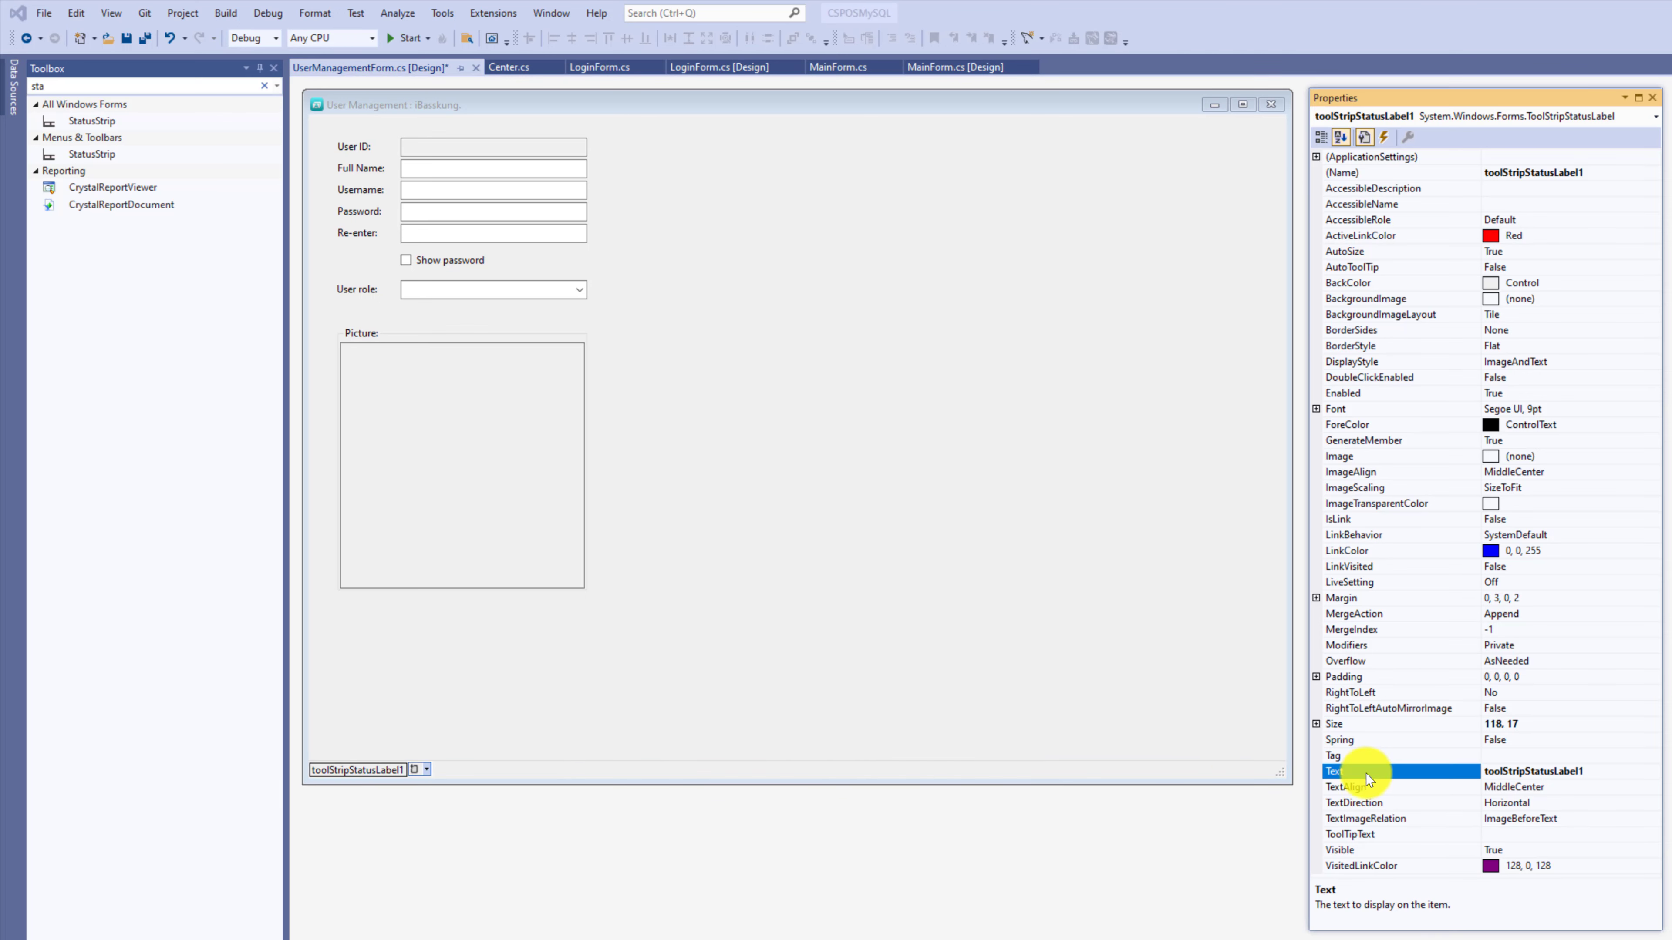
double_click(1579, 770)
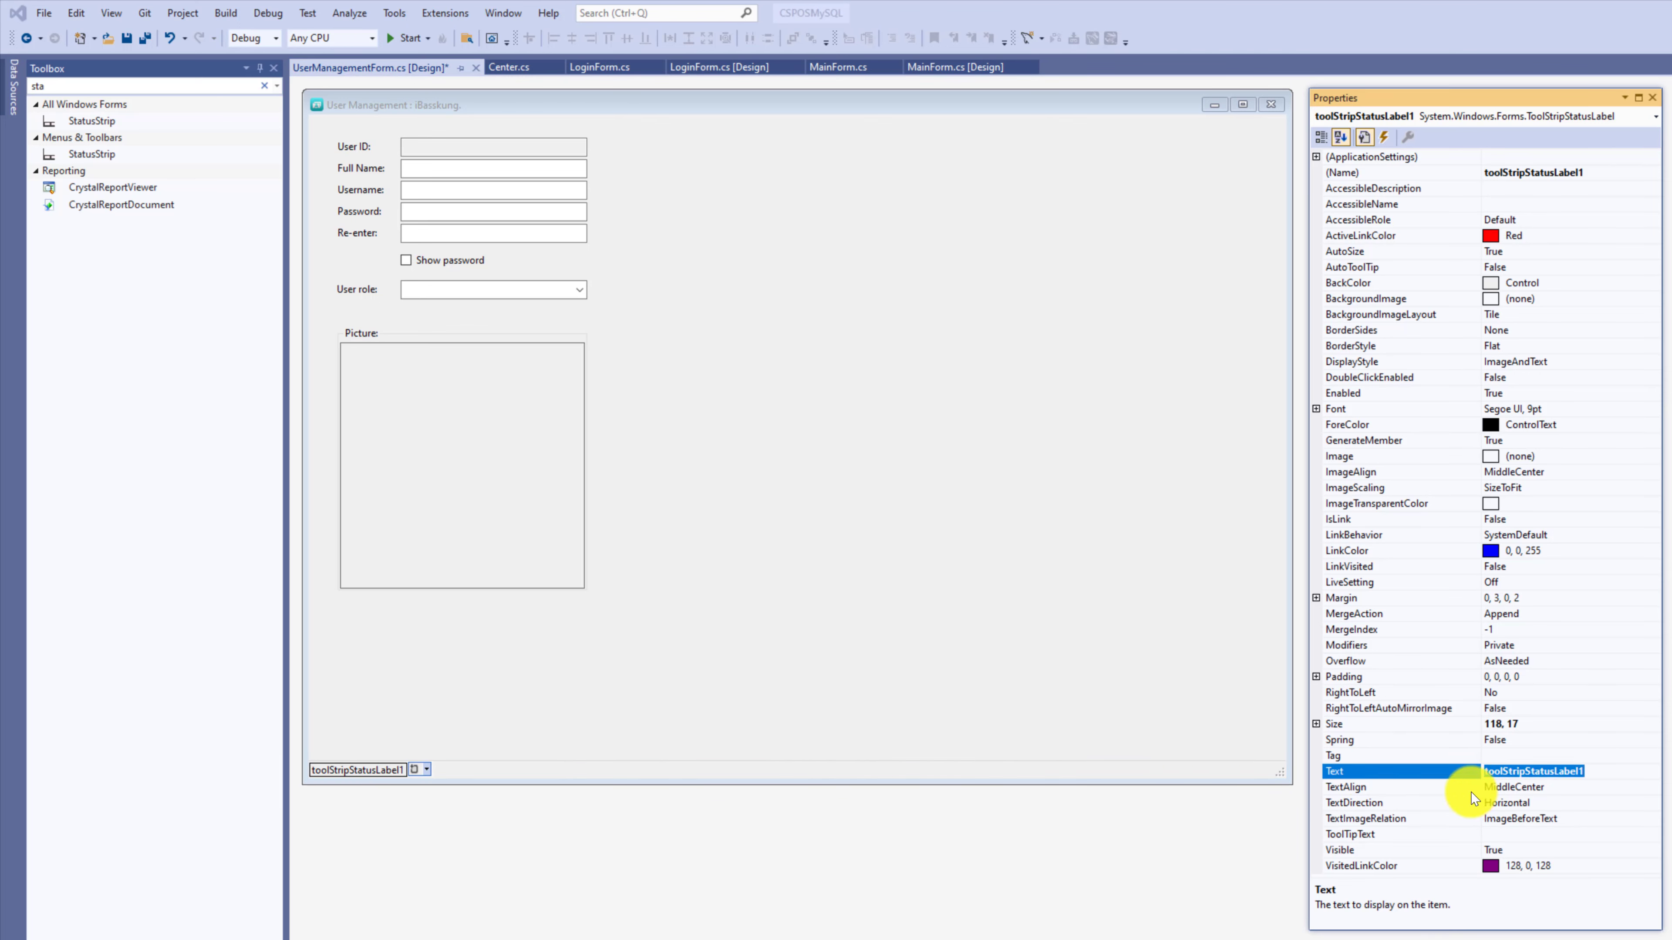
type("t")
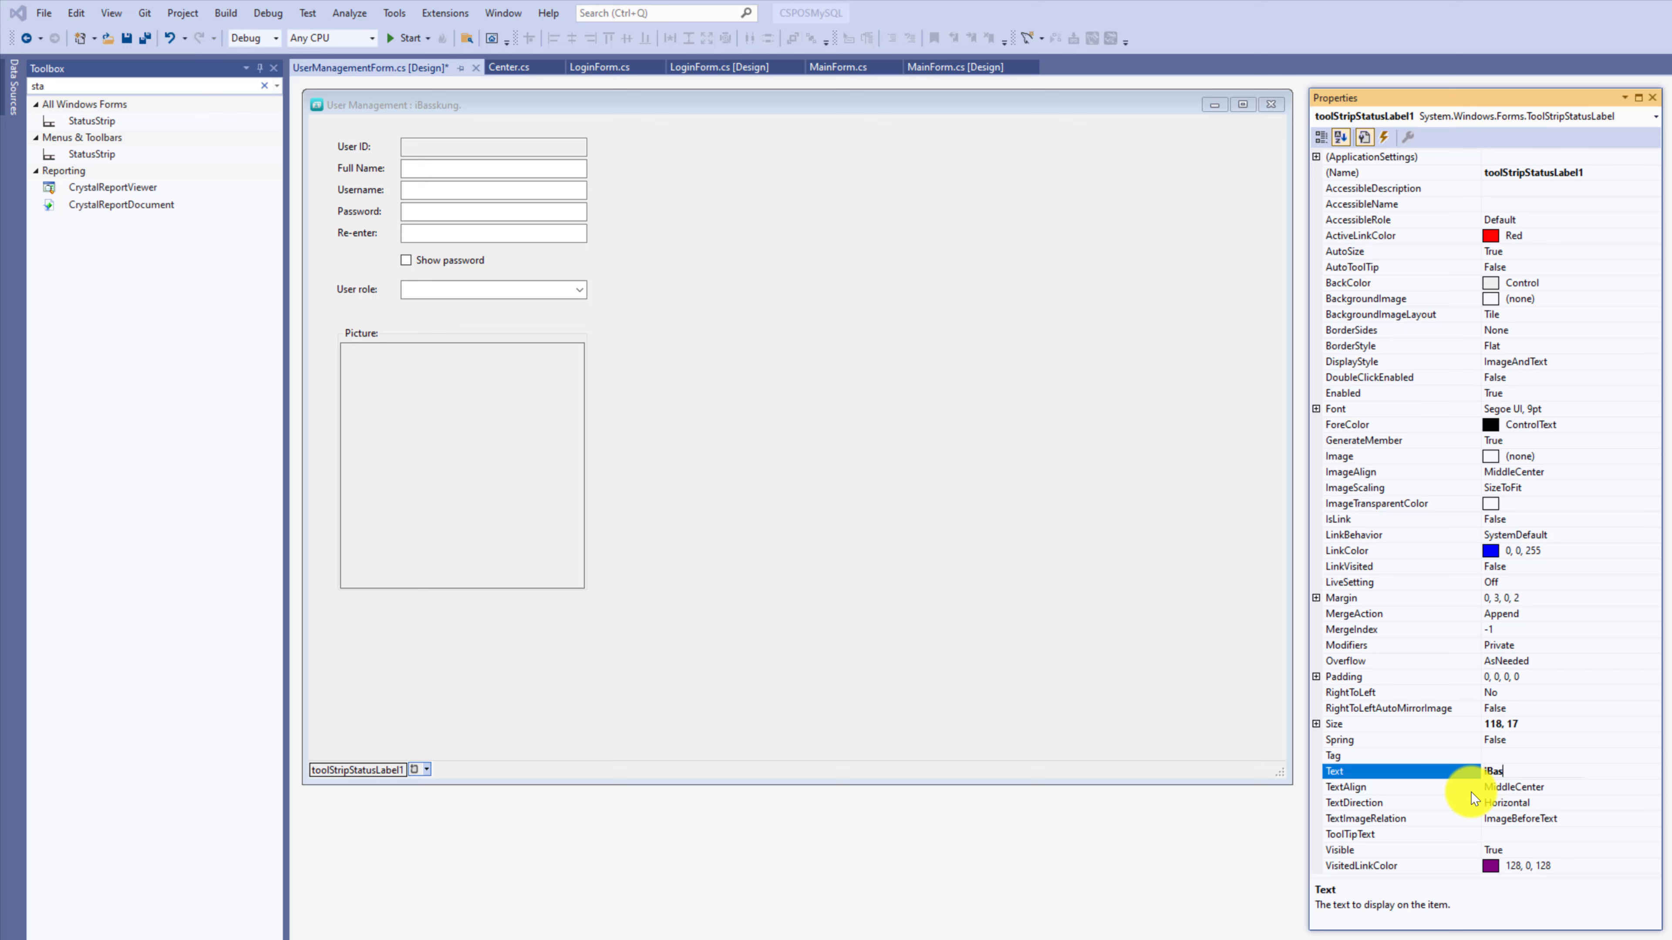
key("Return")
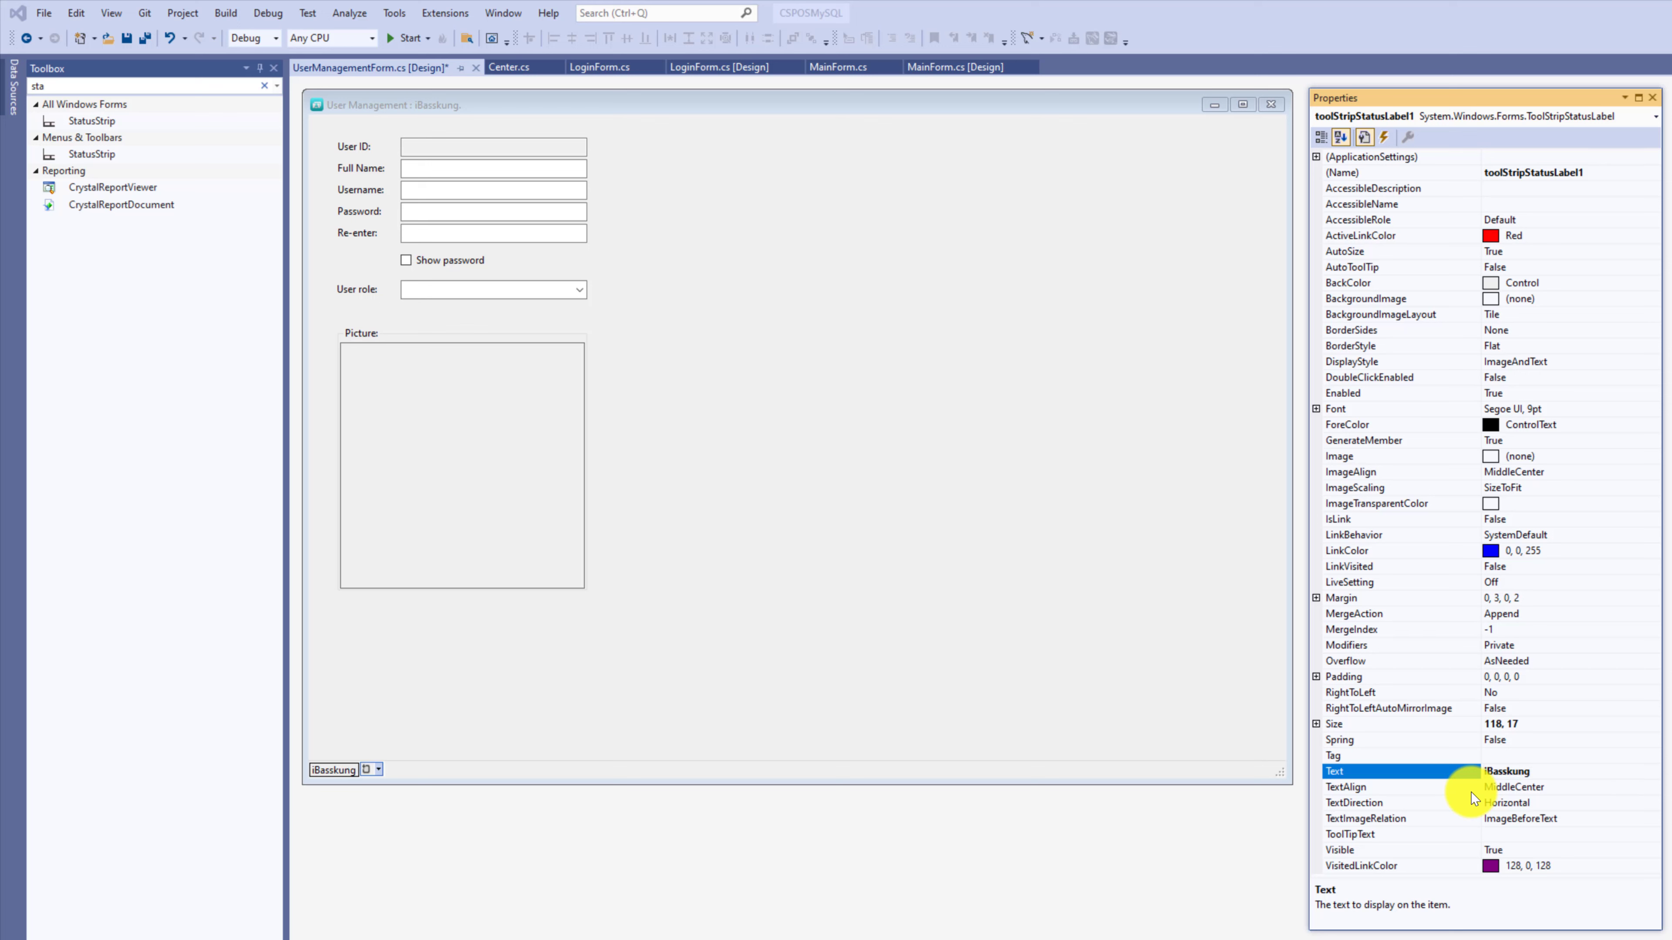
Set the iBasskung status label's image to the Graphicloads-Business-Profile icon from the project resource file.
left_click(1348, 461)
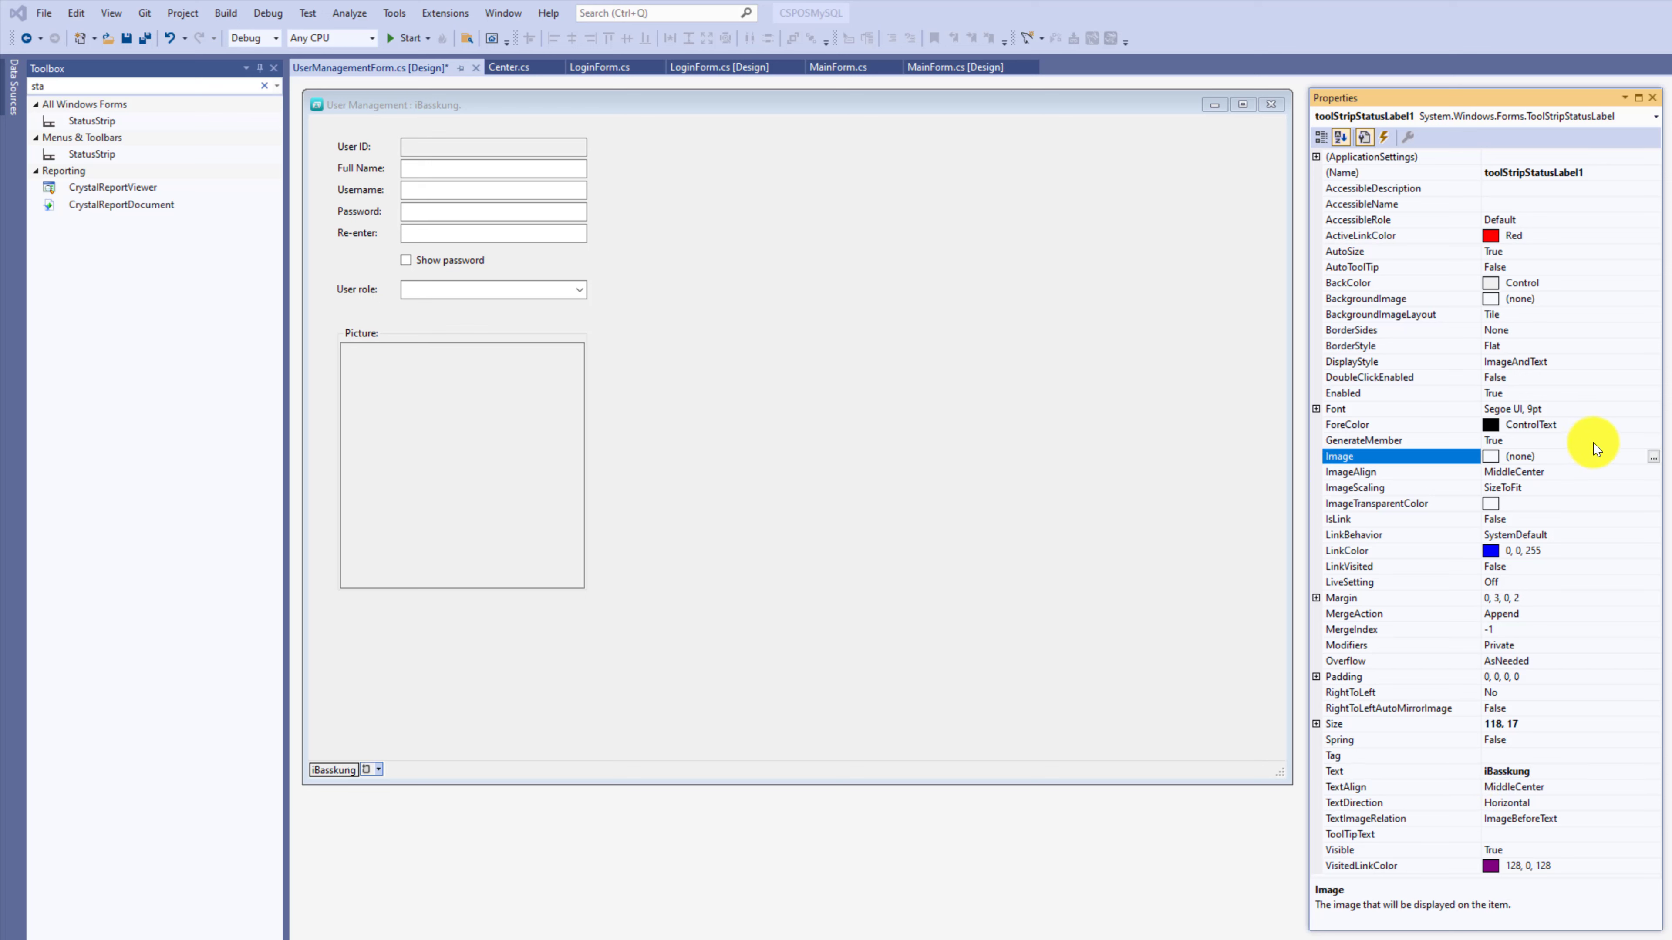
left_click(1651, 458)
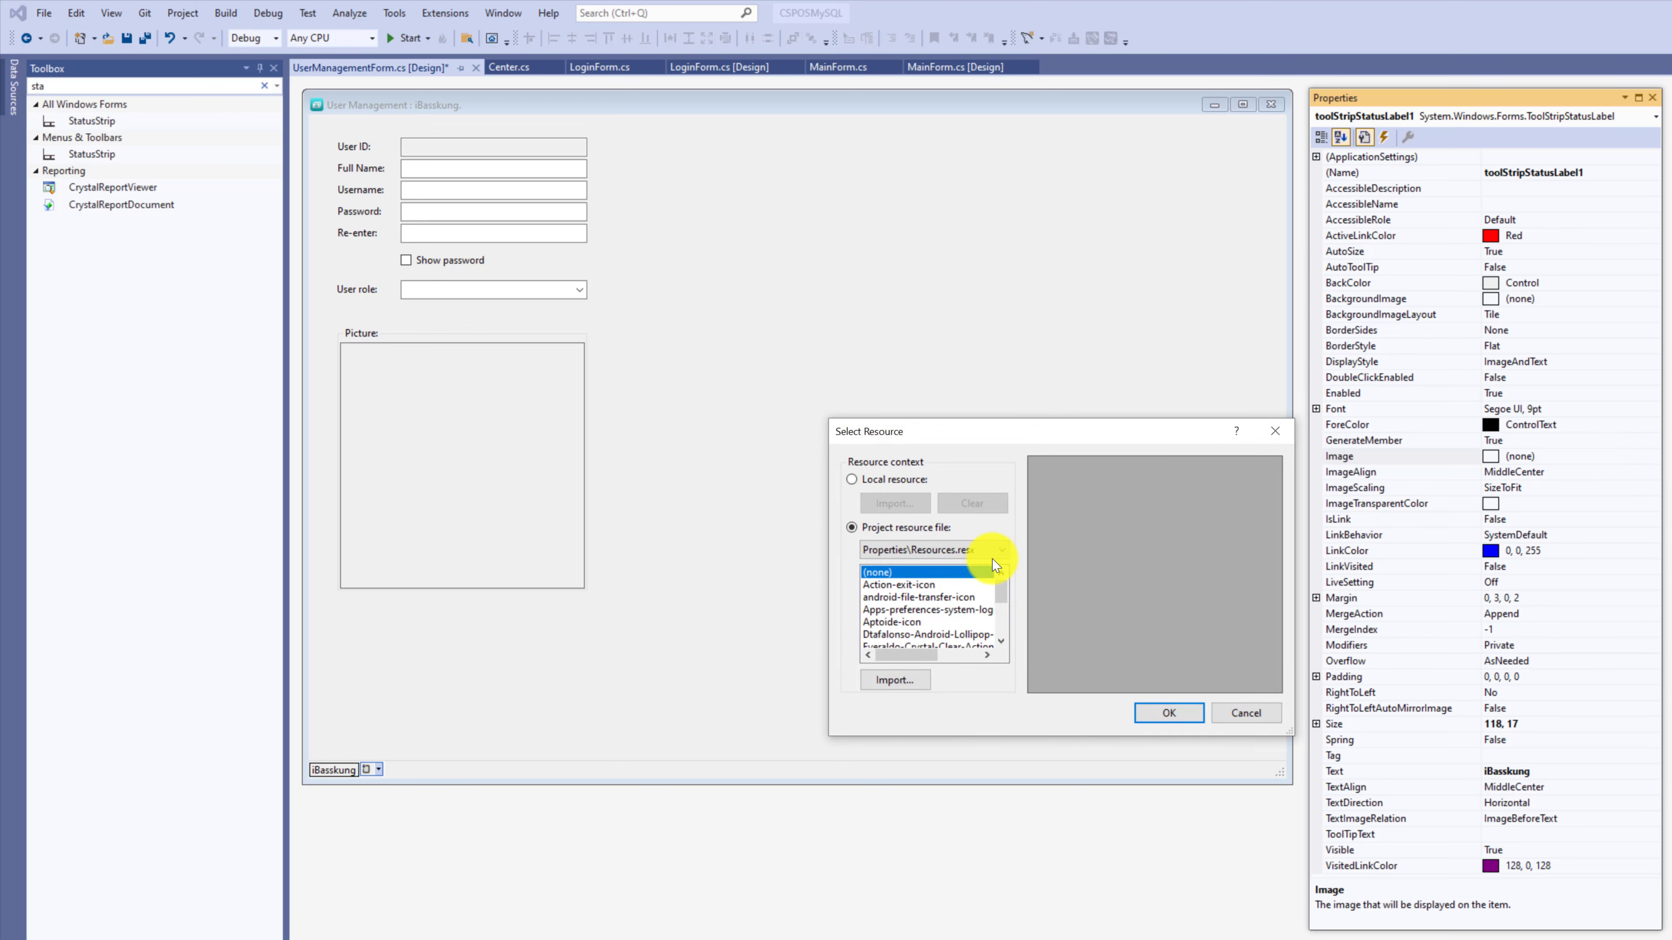
left_click(935, 584)
left_click(943, 595)
key("Down")
key("Down")
key("Down")
key("Down")
key("Down")
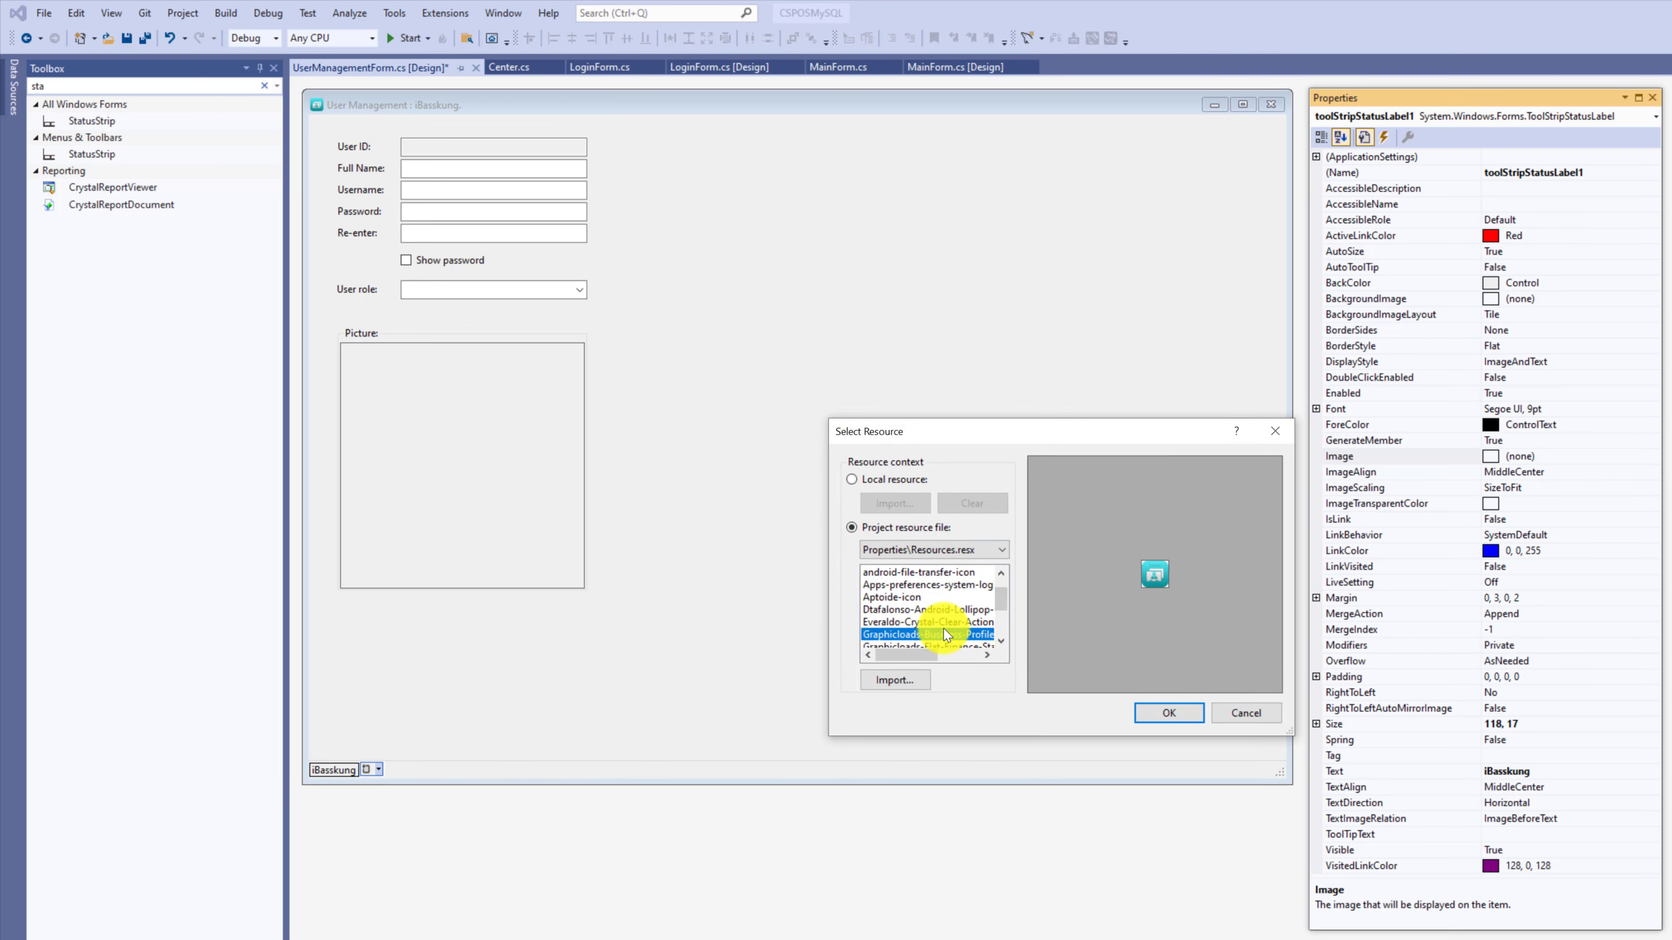
key("Down")
key("Up")
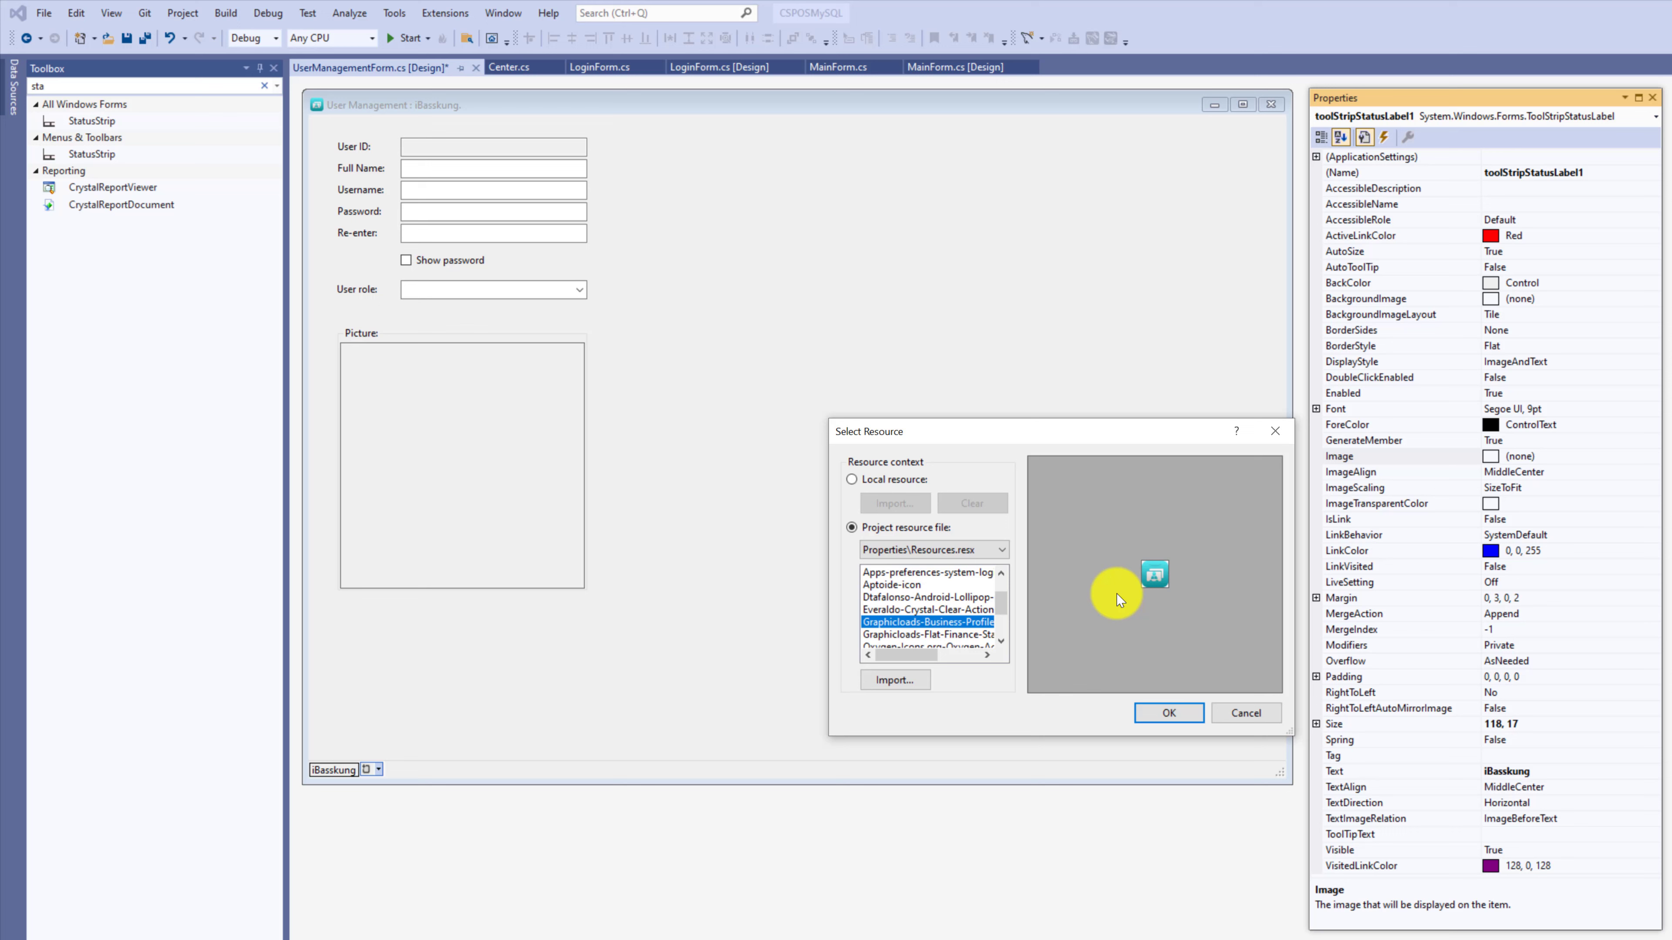
left_click(1156, 711)
left_click(394, 732)
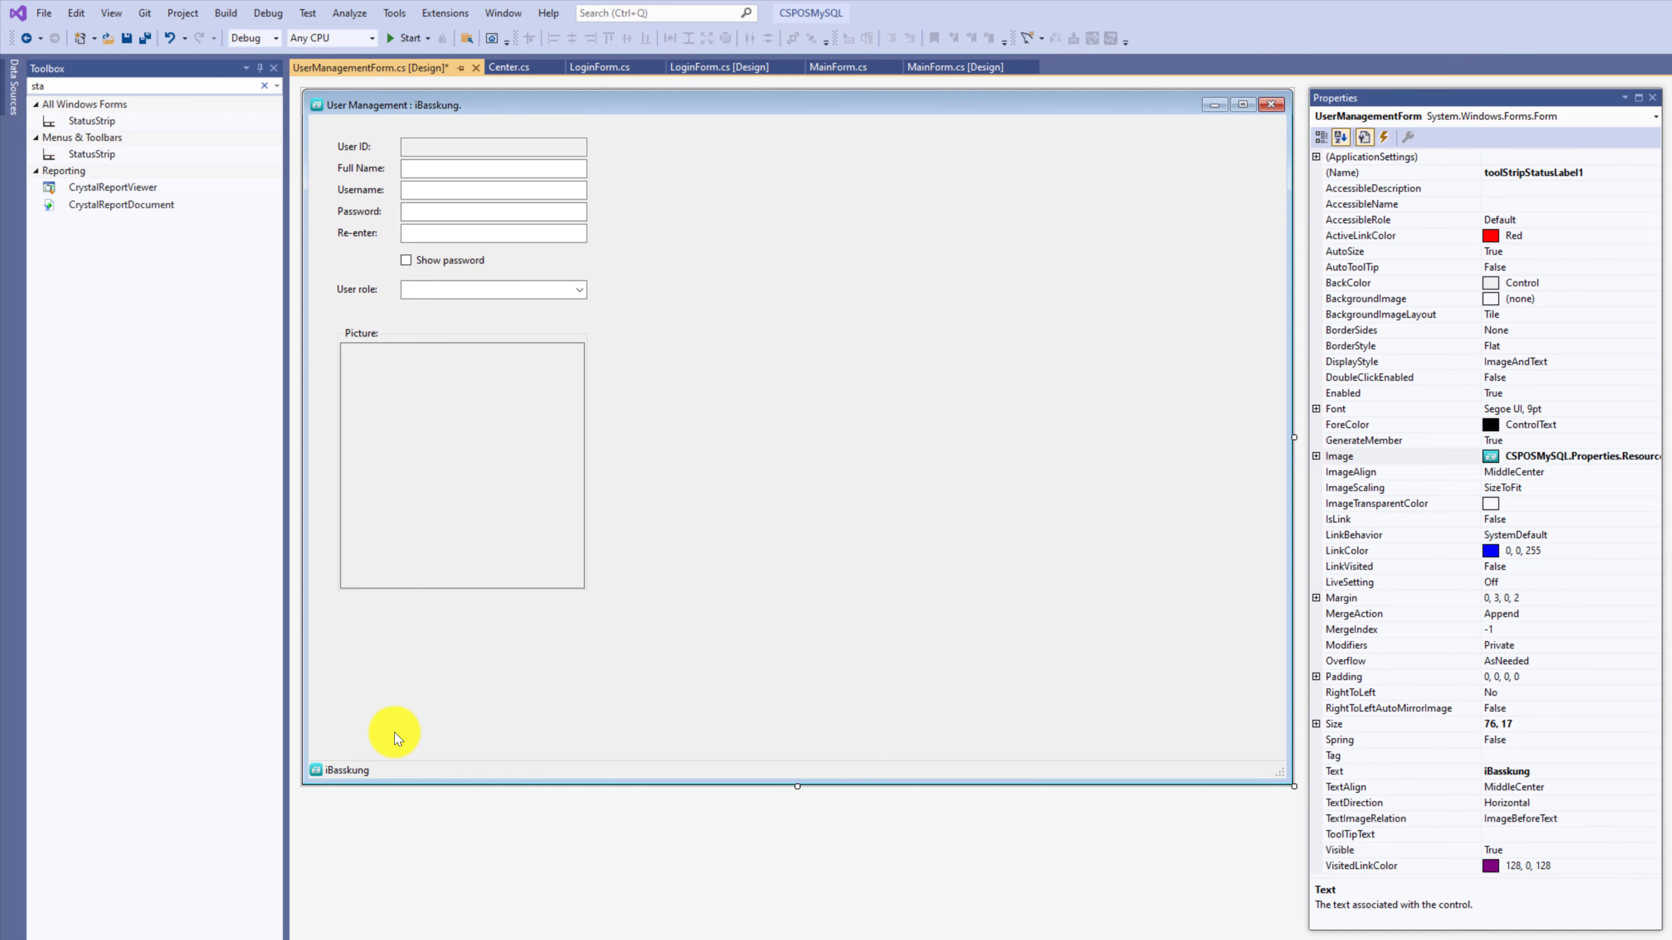
Set the iBasskung status label's text colour to Lime from the custom palette.
left_click(352, 771)
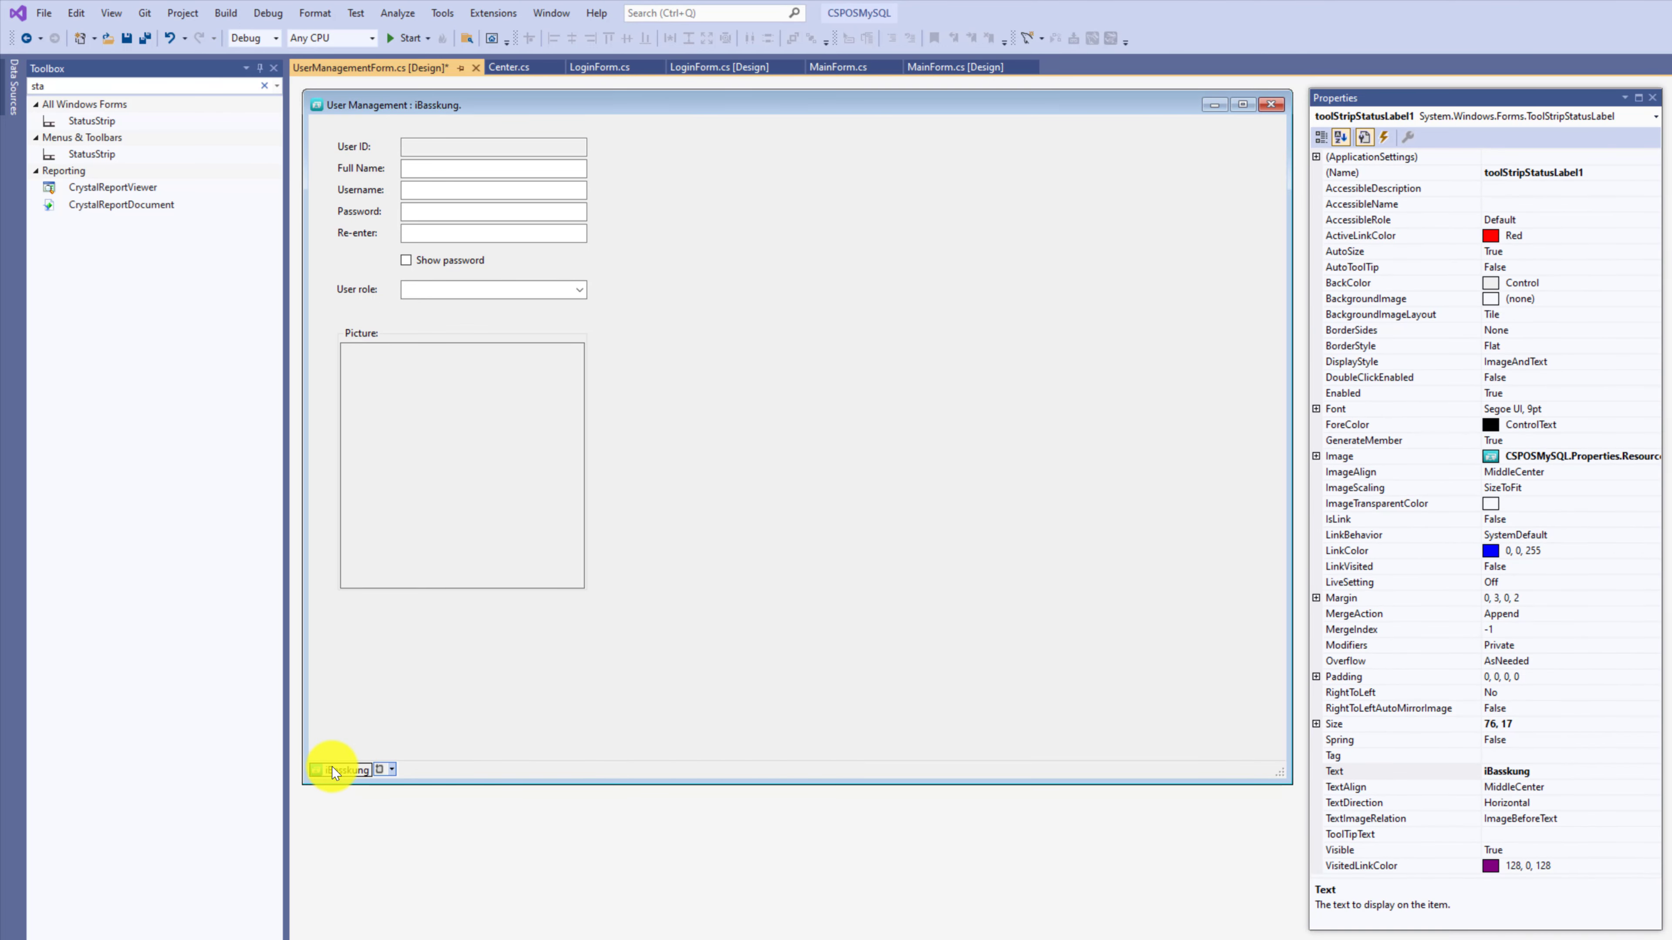
left_click(429, 727)
left_click(319, 770)
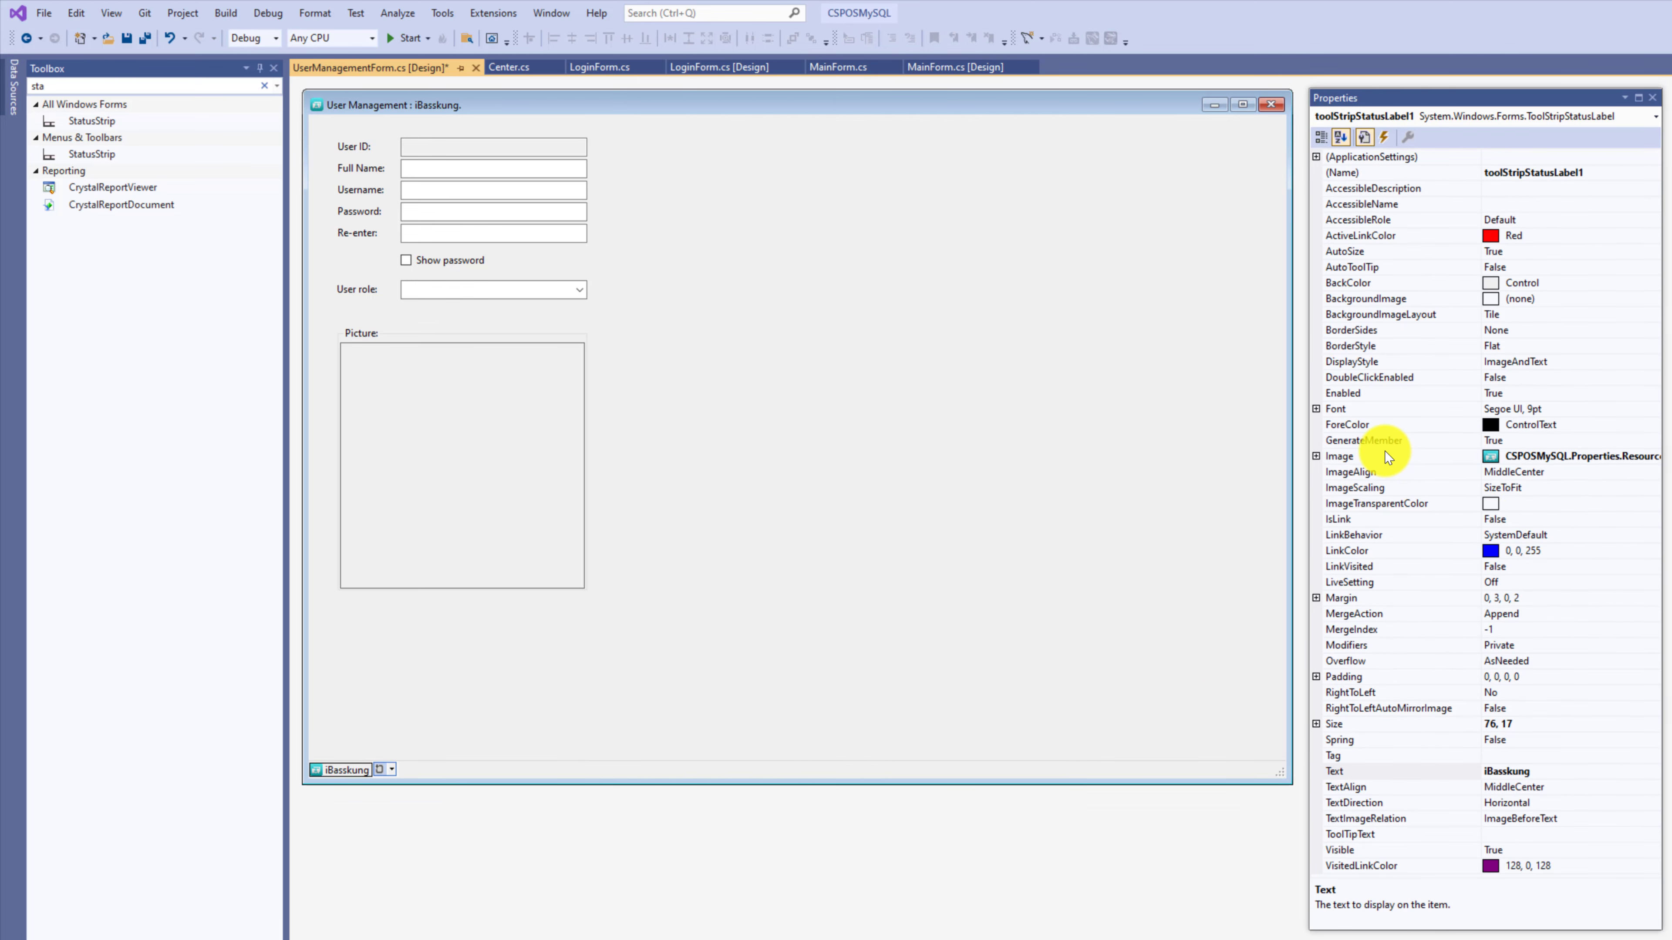
left_click(1396, 436)
left_click(1442, 425)
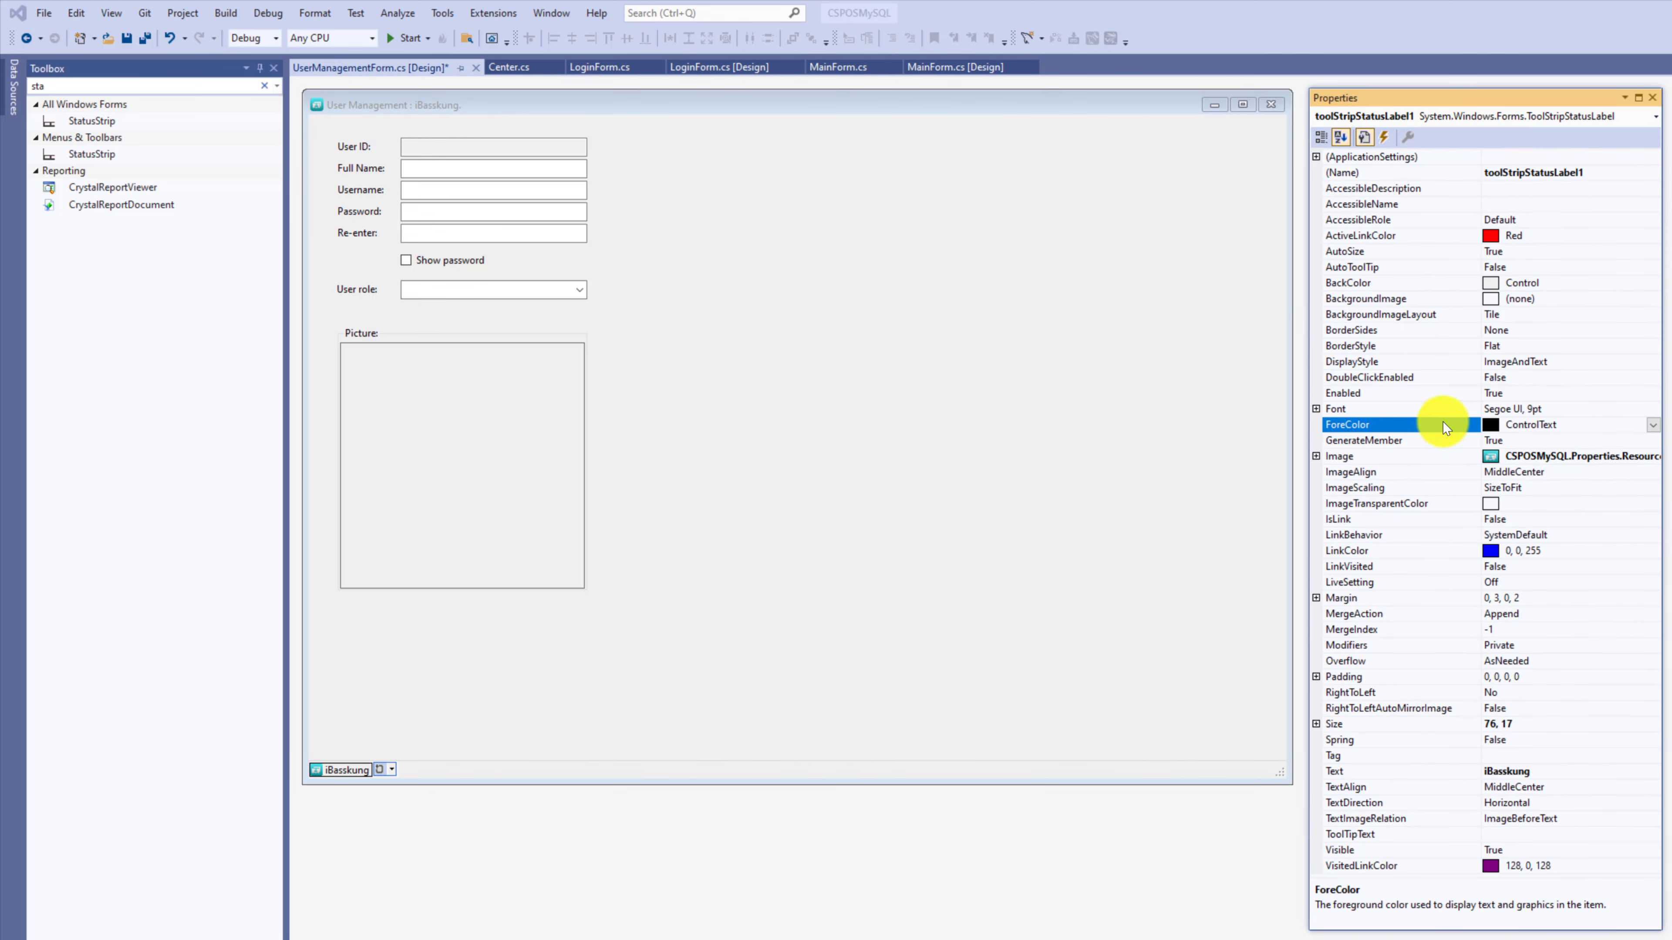
left_click(1653, 425)
left_click(1544, 445)
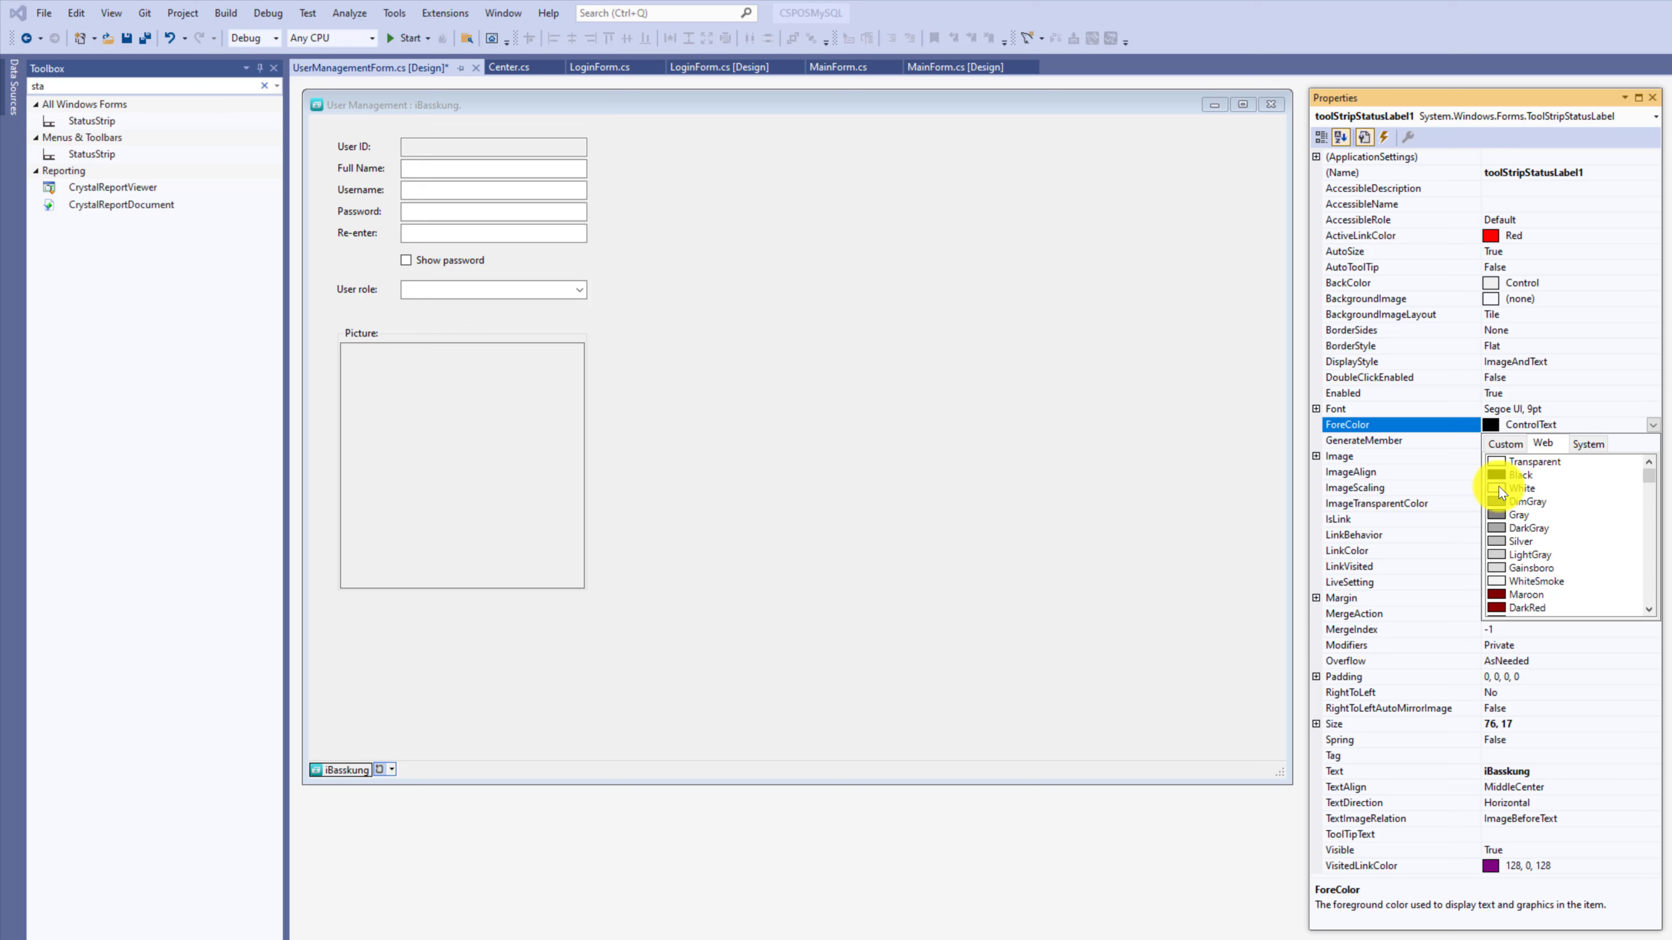
left_click(1514, 446)
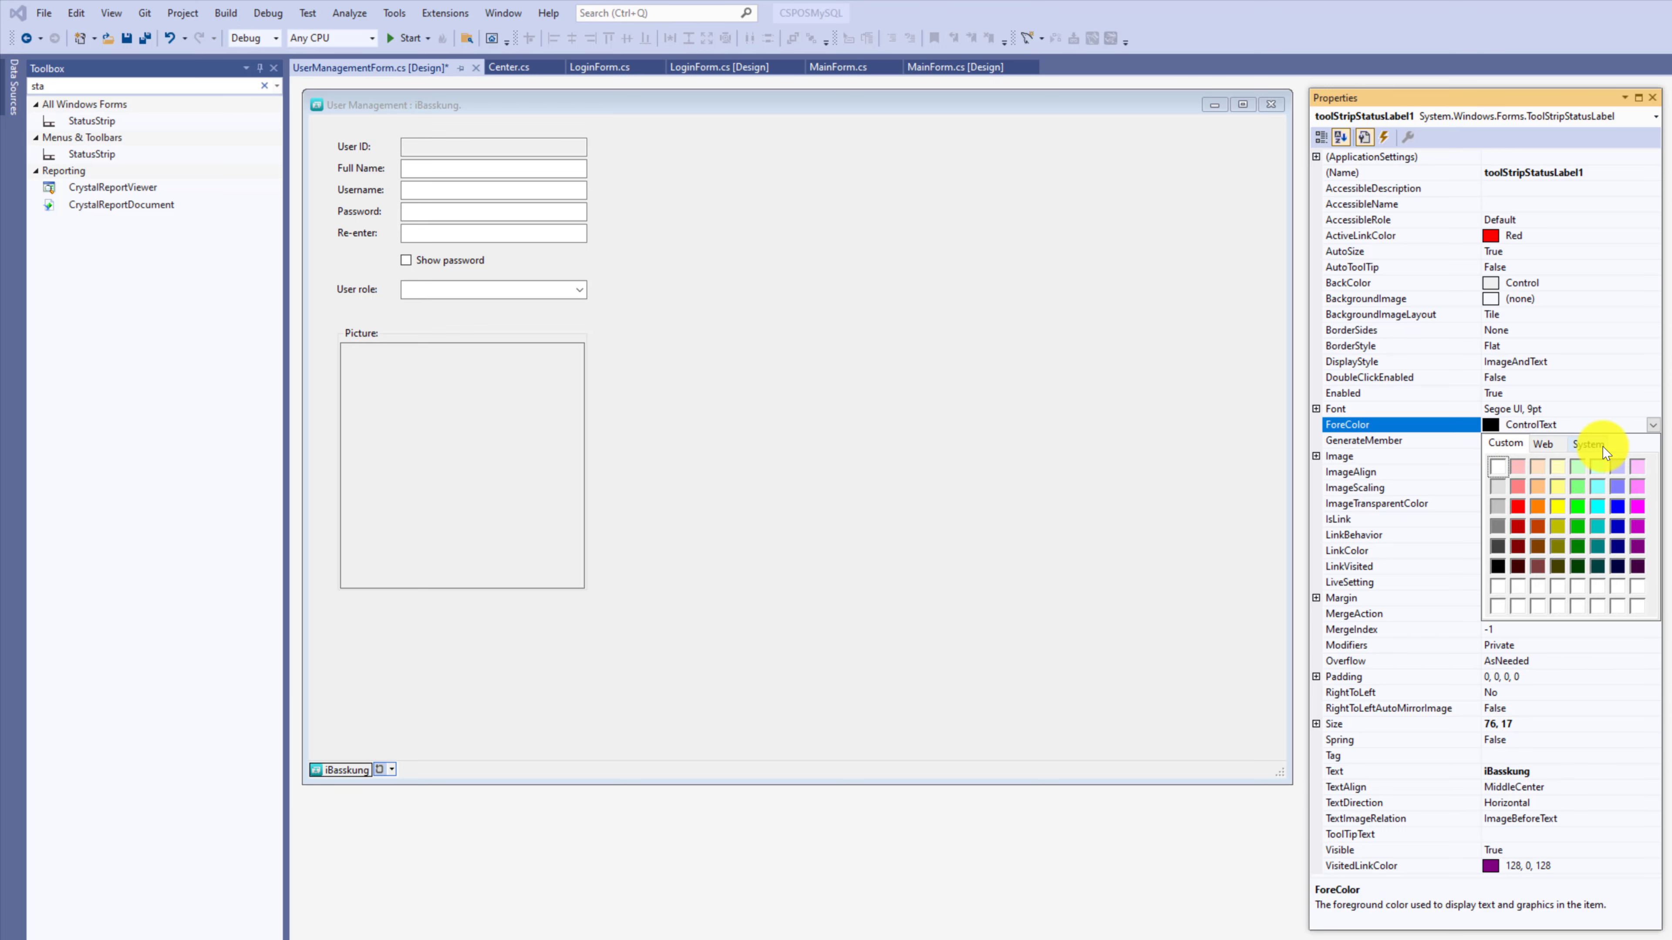
left_click(1577, 506)
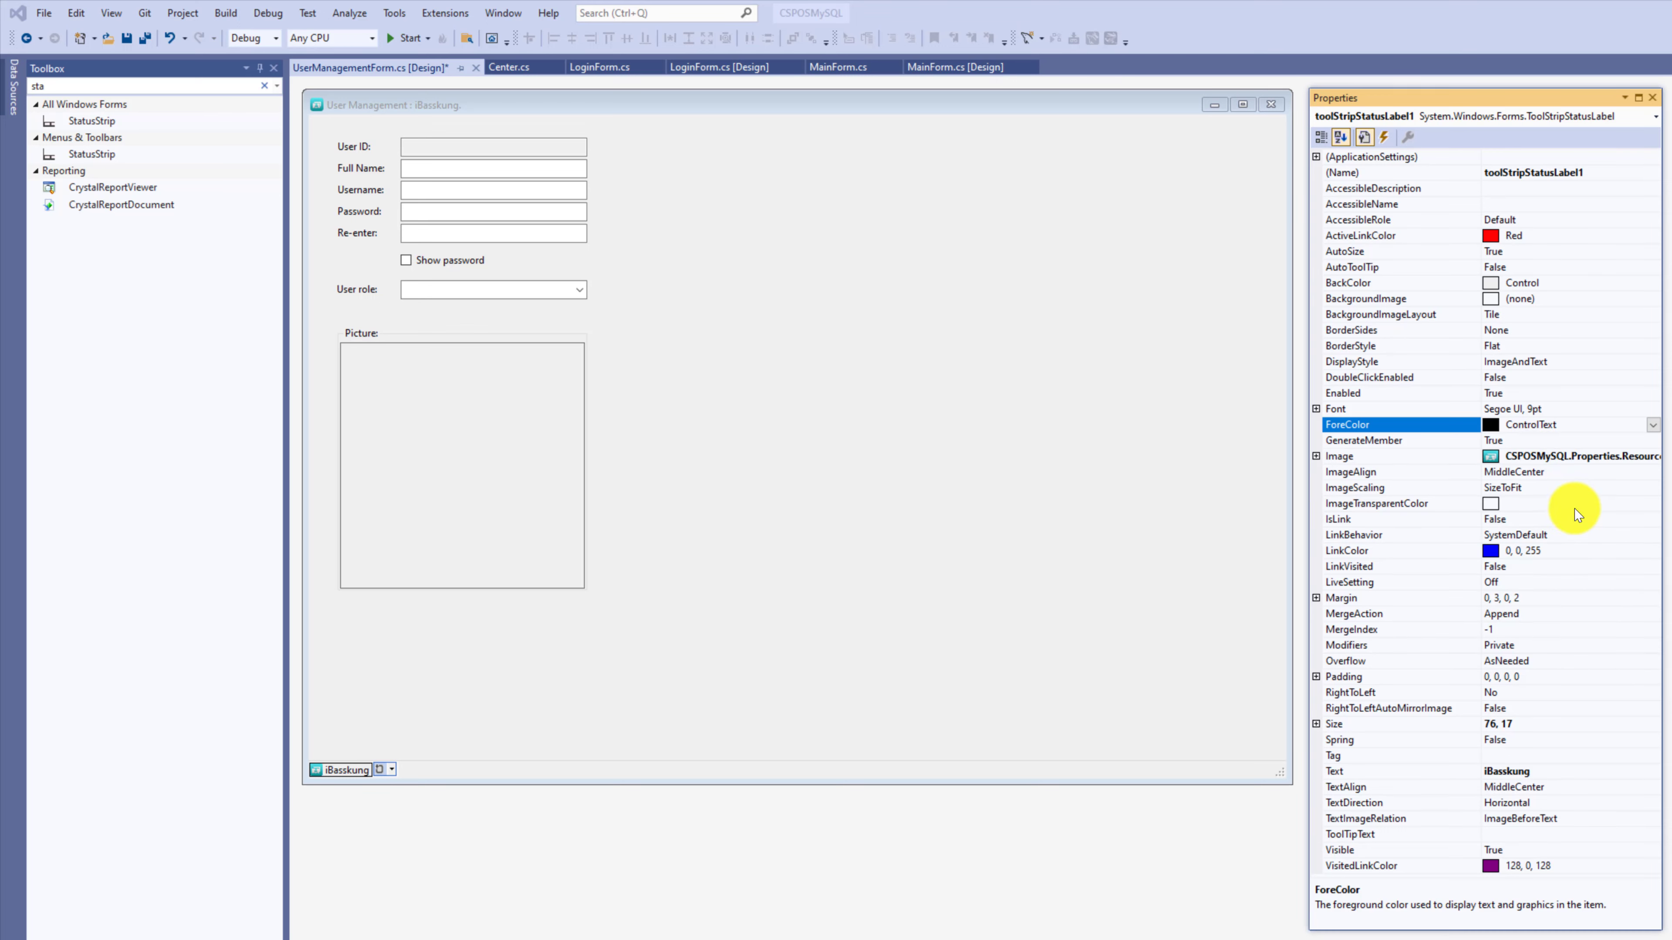
Change the iBasskung status label's text colour to Teal from the custom palette.
left_click(1653, 425)
left_click(1511, 446)
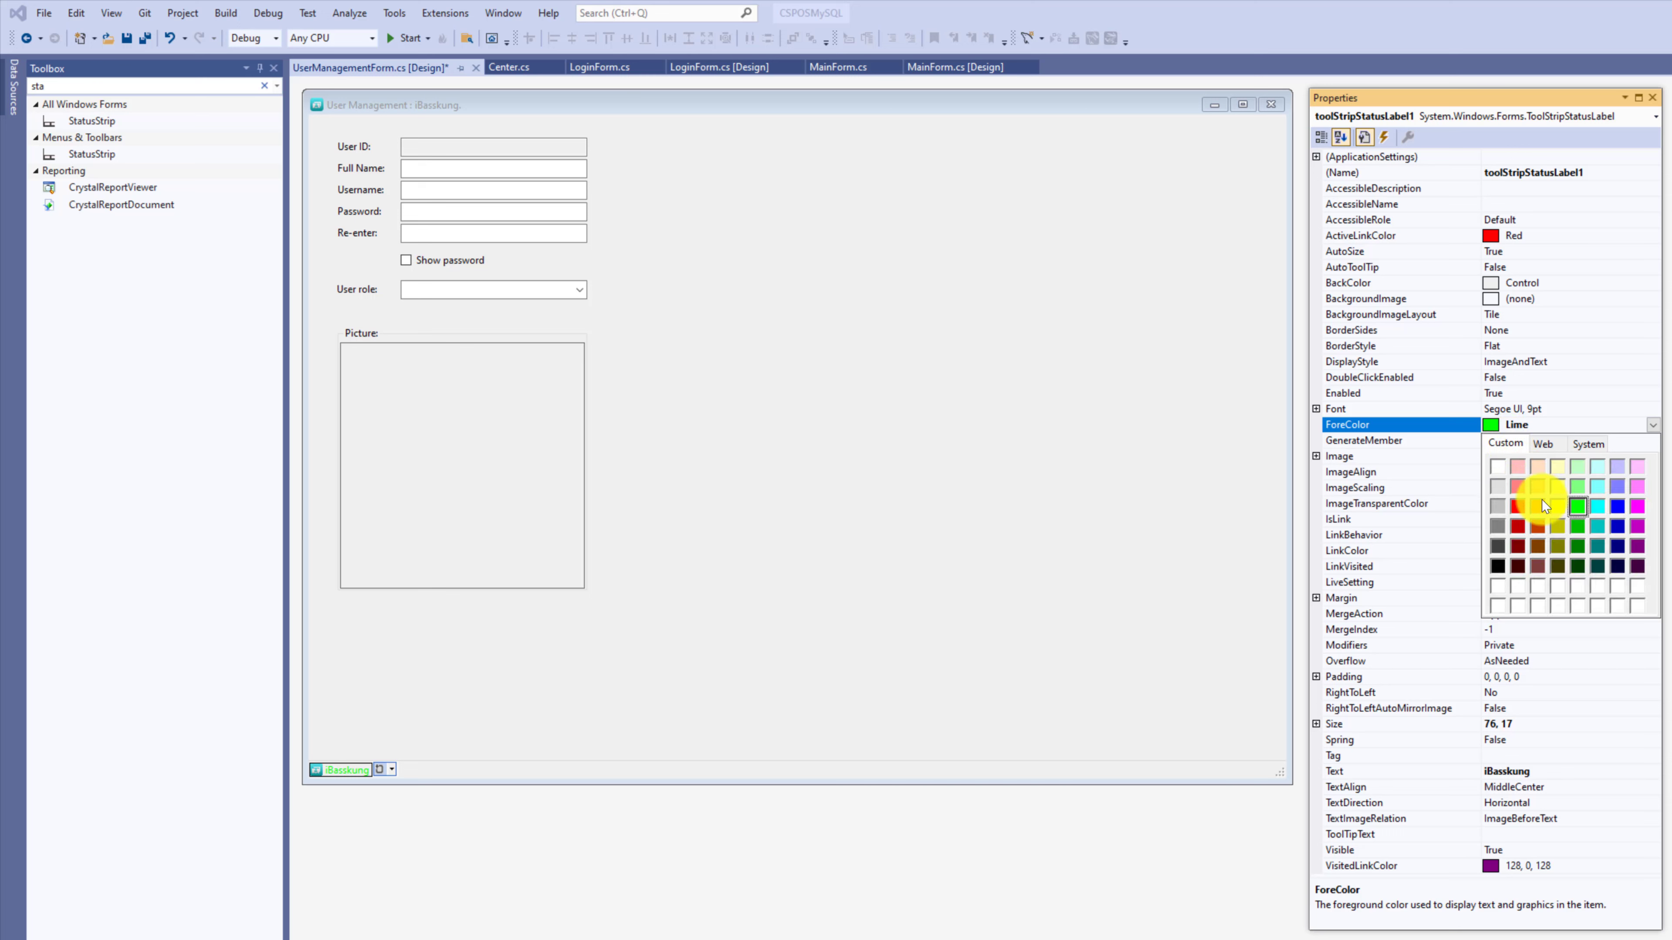
left_click(1596, 546)
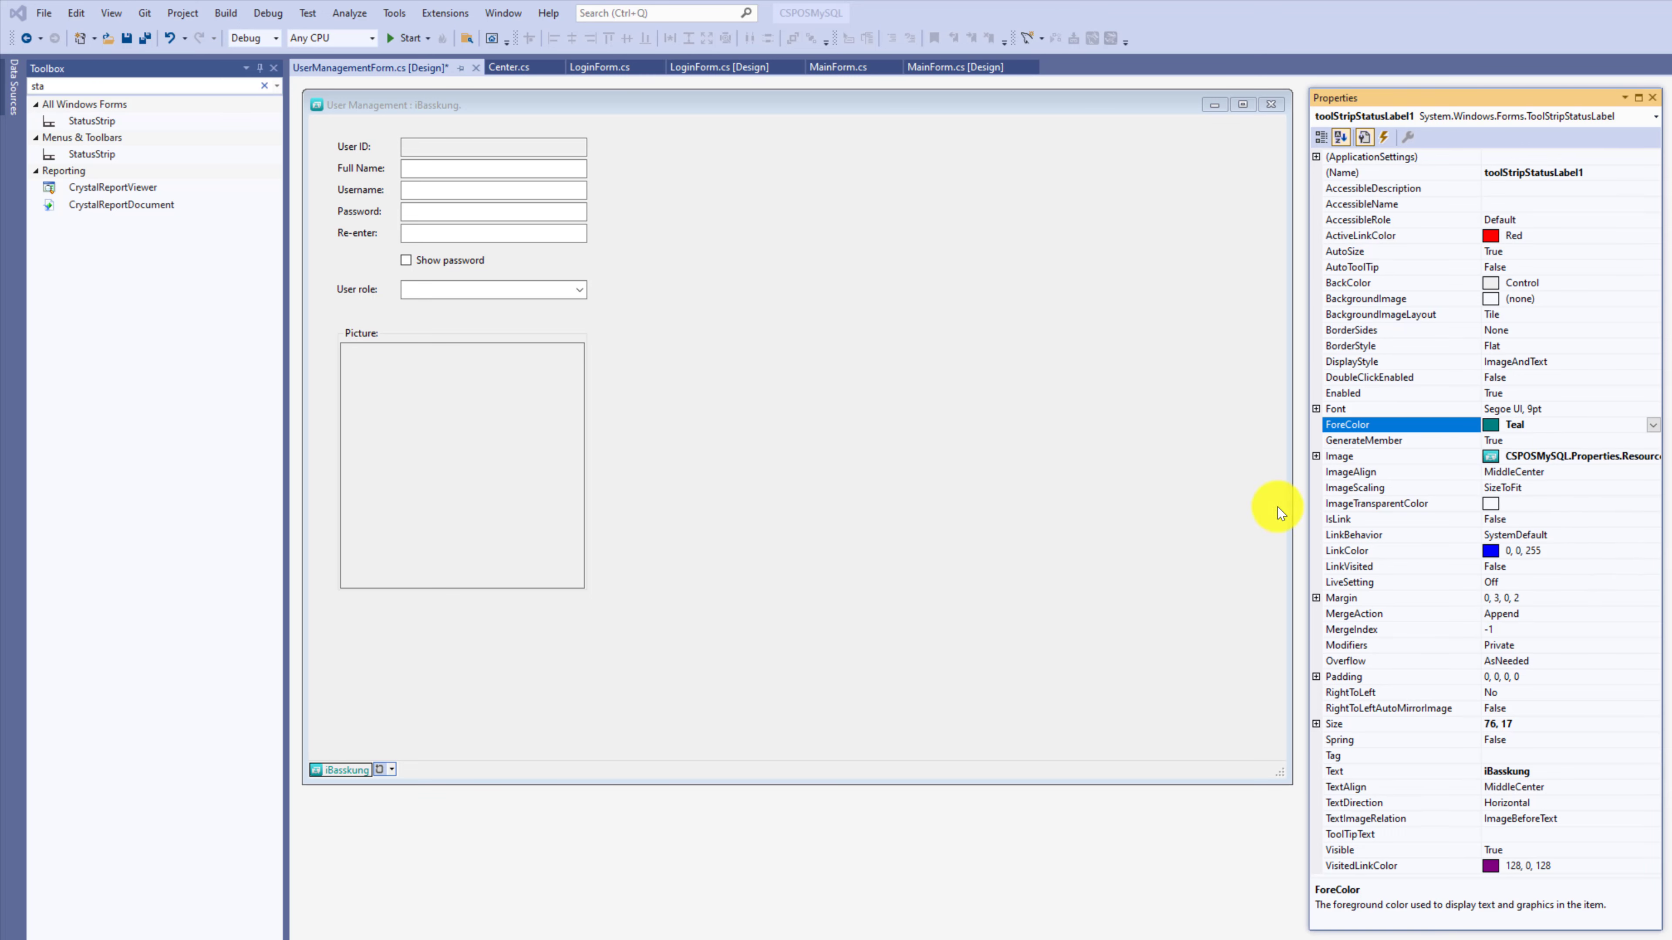
Make the iBasskung status label's font bold and check its ForeColor property.
left_click(1318, 414)
left_click(1316, 409)
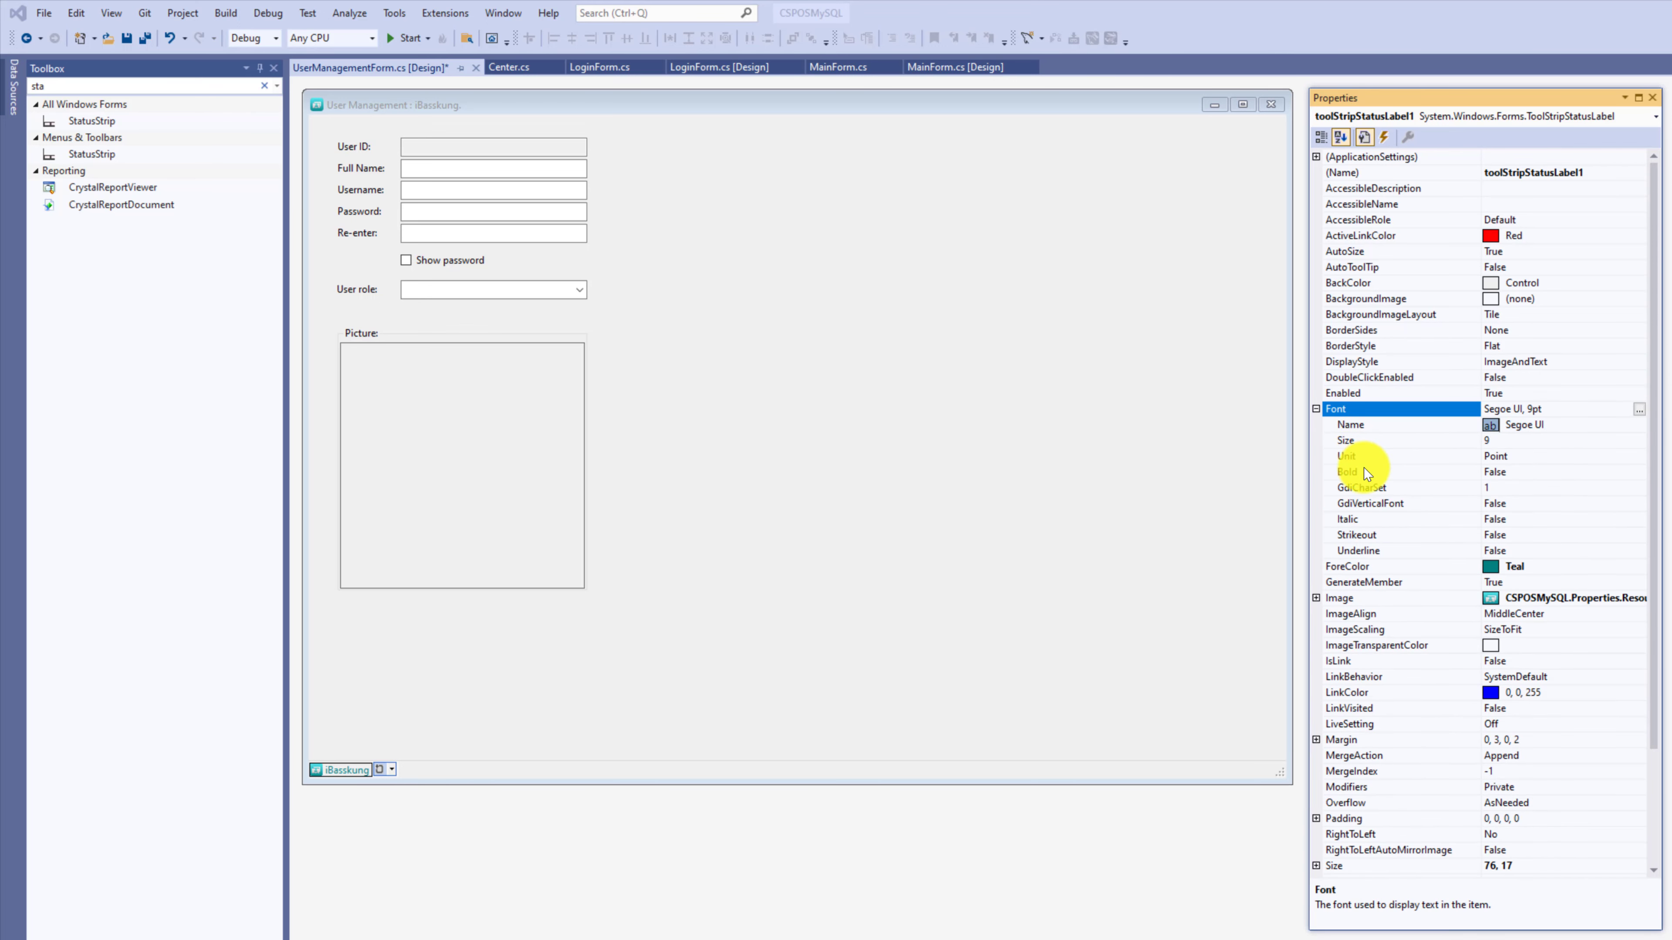
left_click(1362, 471)
double_click(1524, 473)
left_click(935, 596)
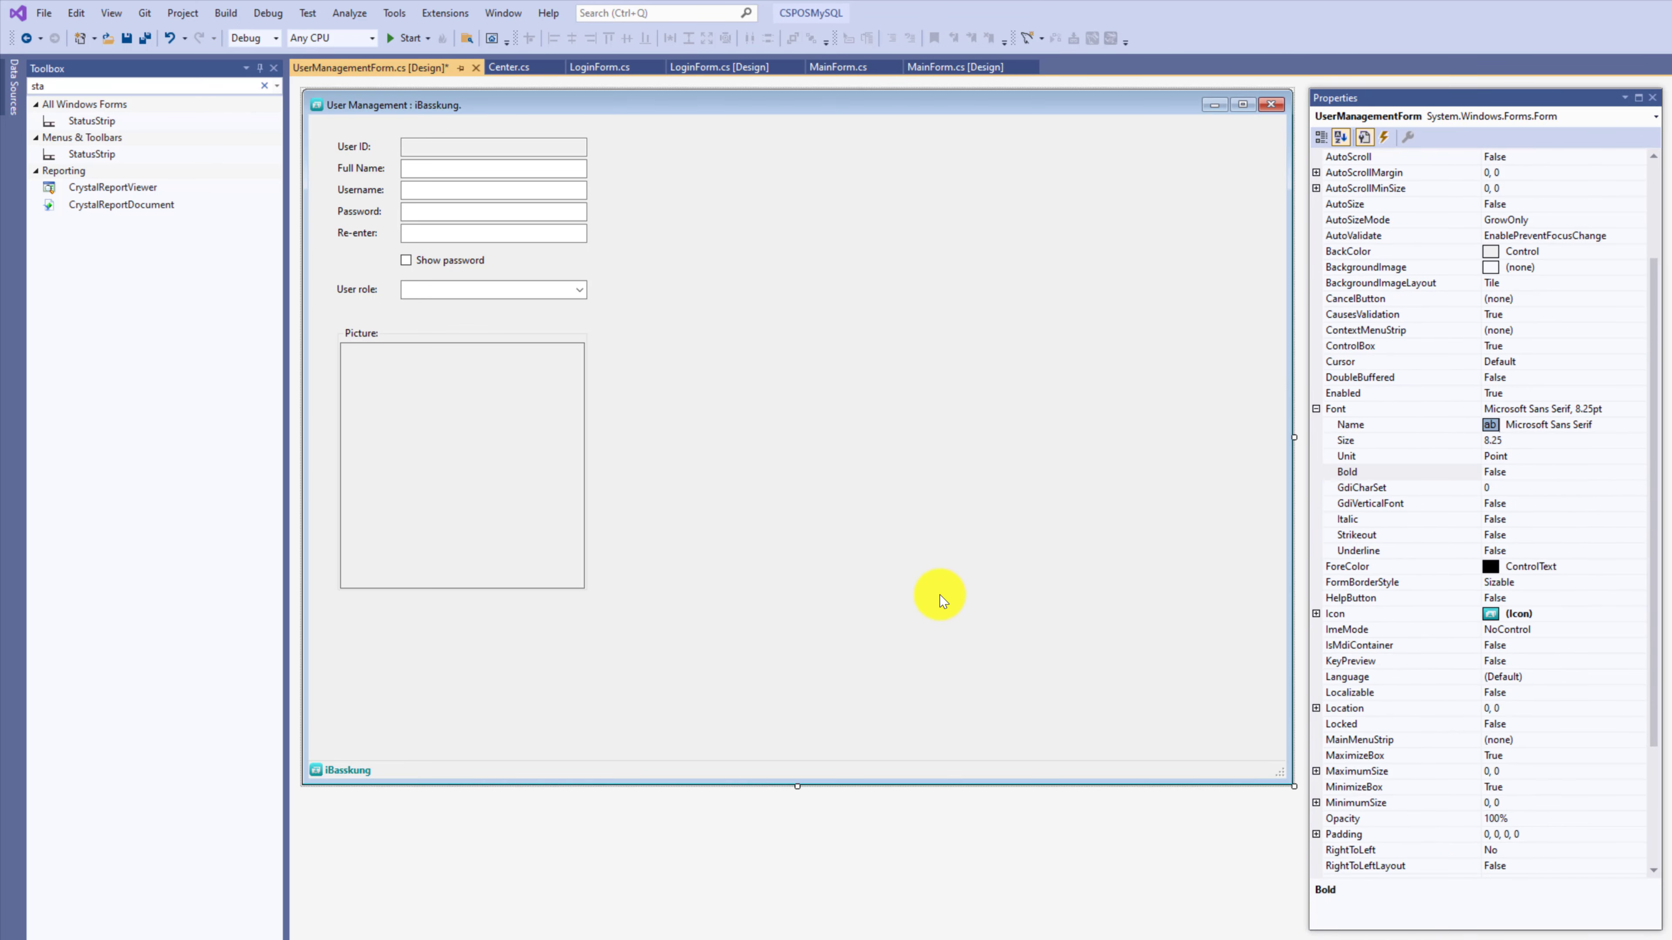
left_click(340, 772)
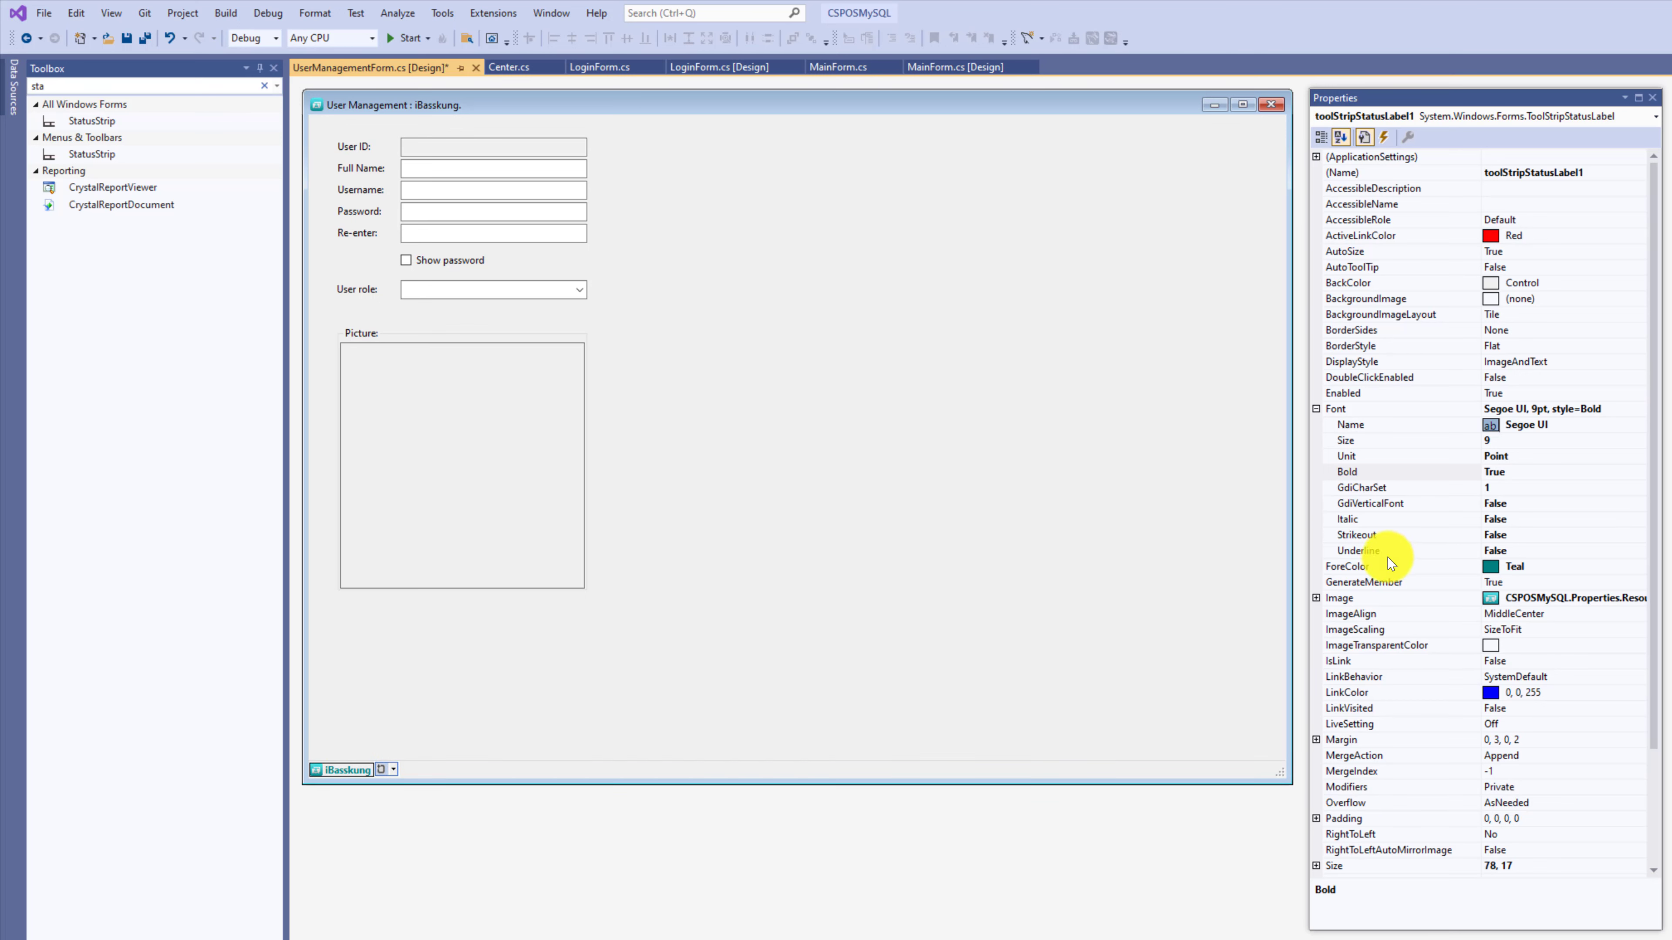
left_click(1396, 568)
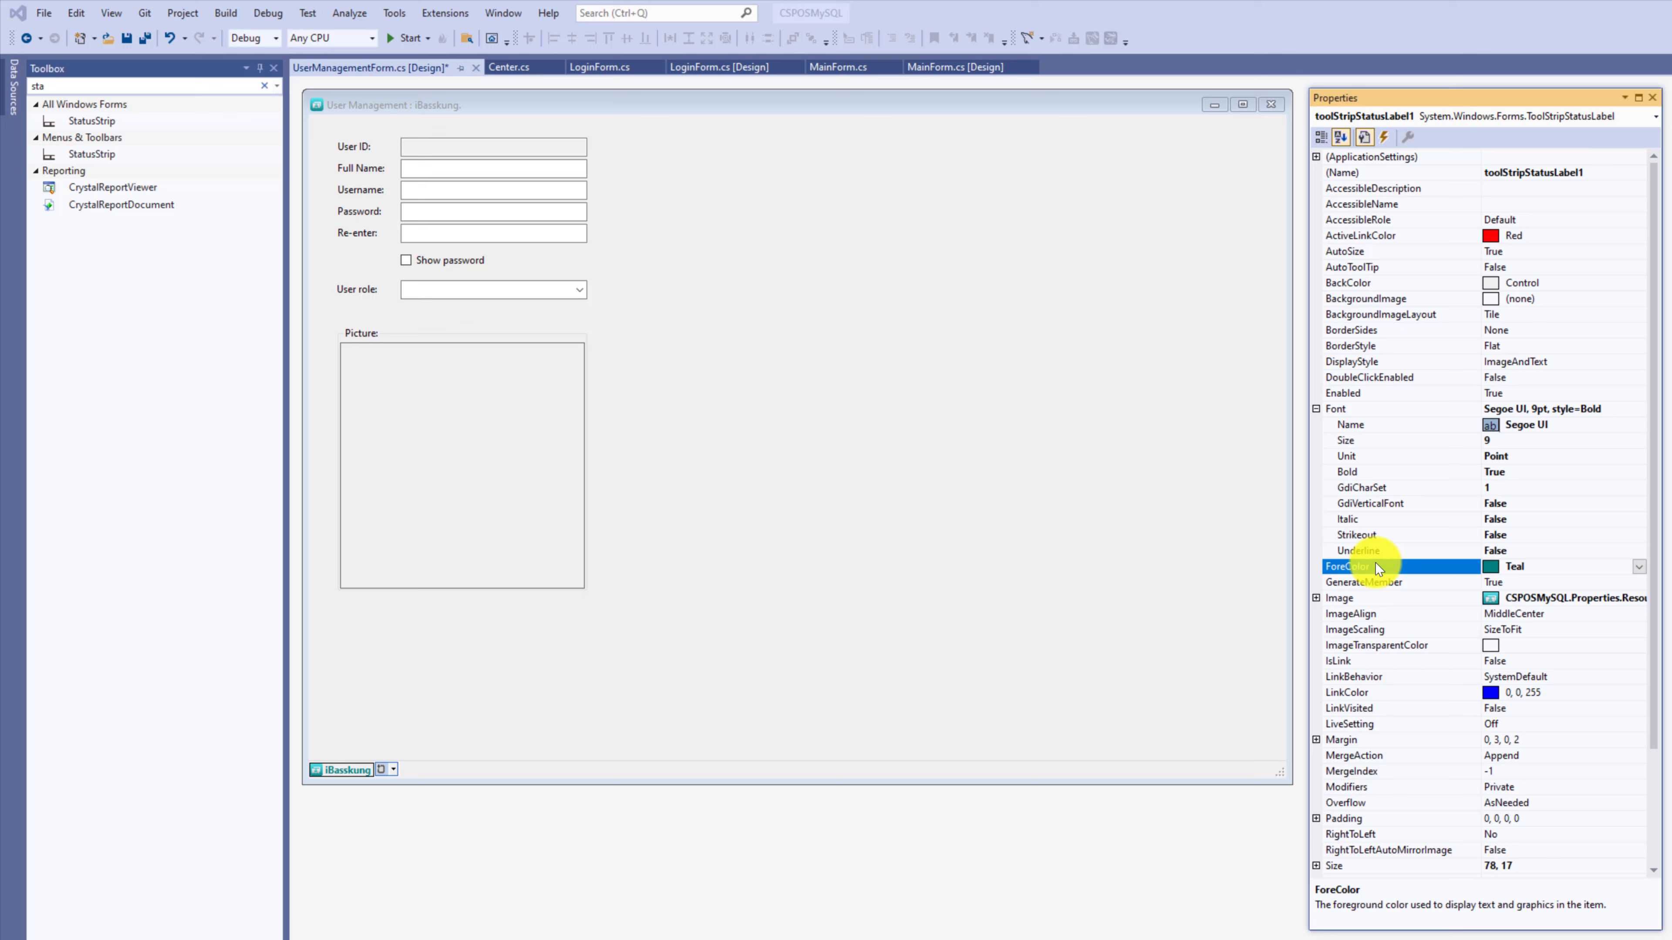
Find the Button control and place one below the Picture group box, in line with its left edge.
left_click(263, 86)
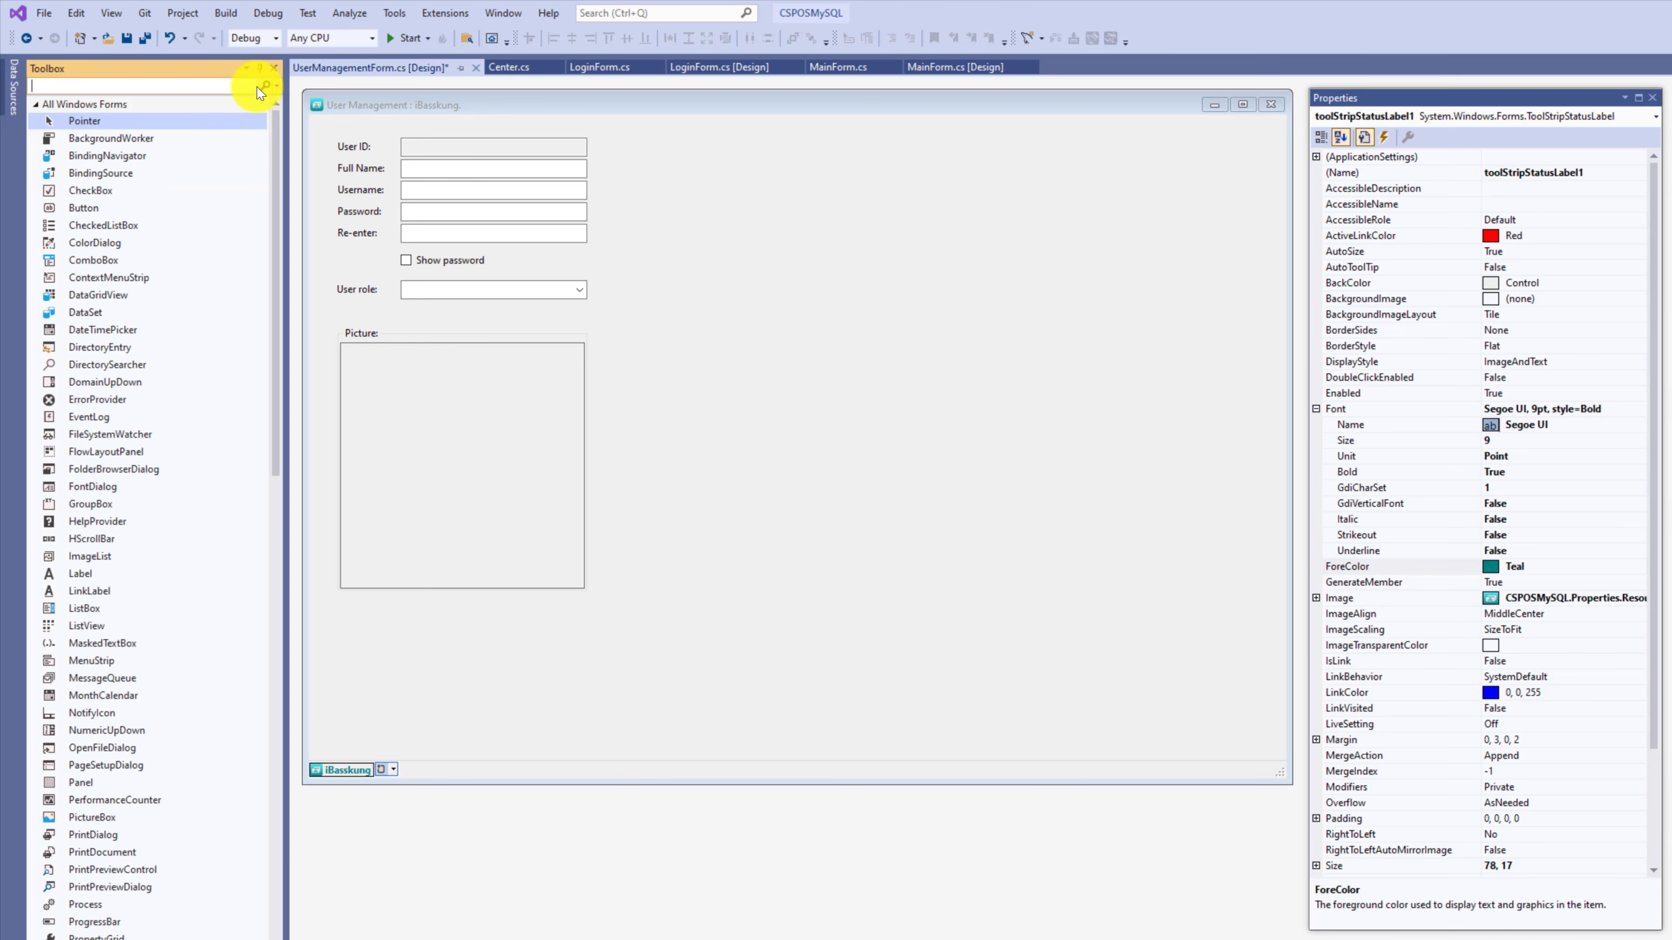
type("butt")
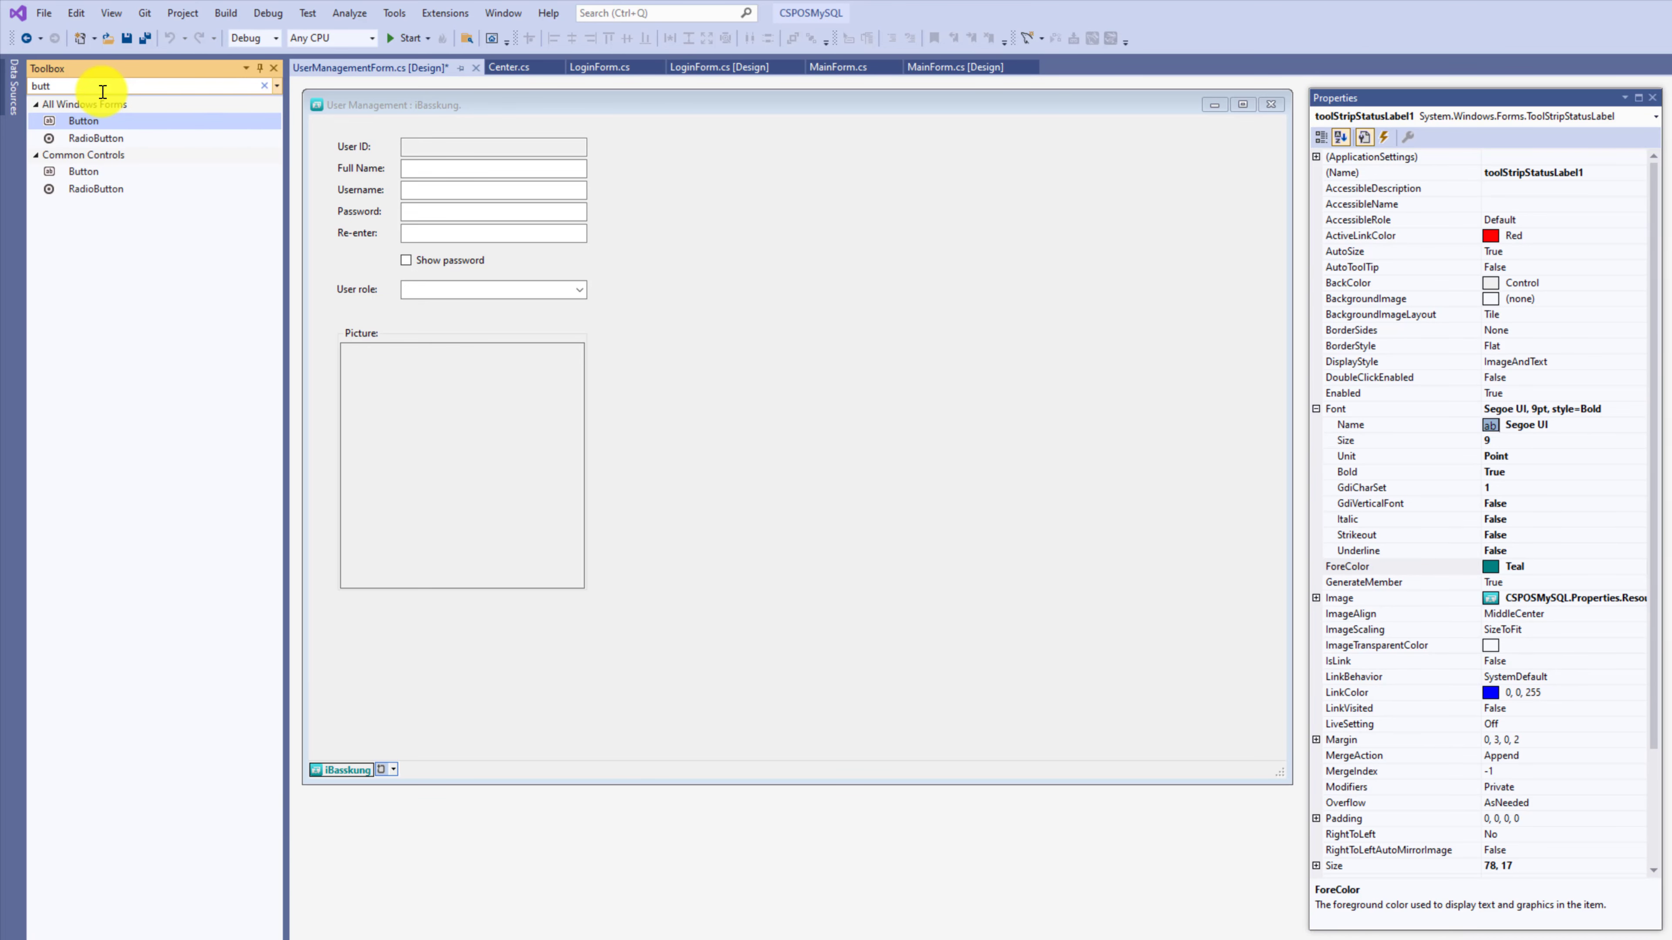
left_click_drag(76, 124, 348, 629)
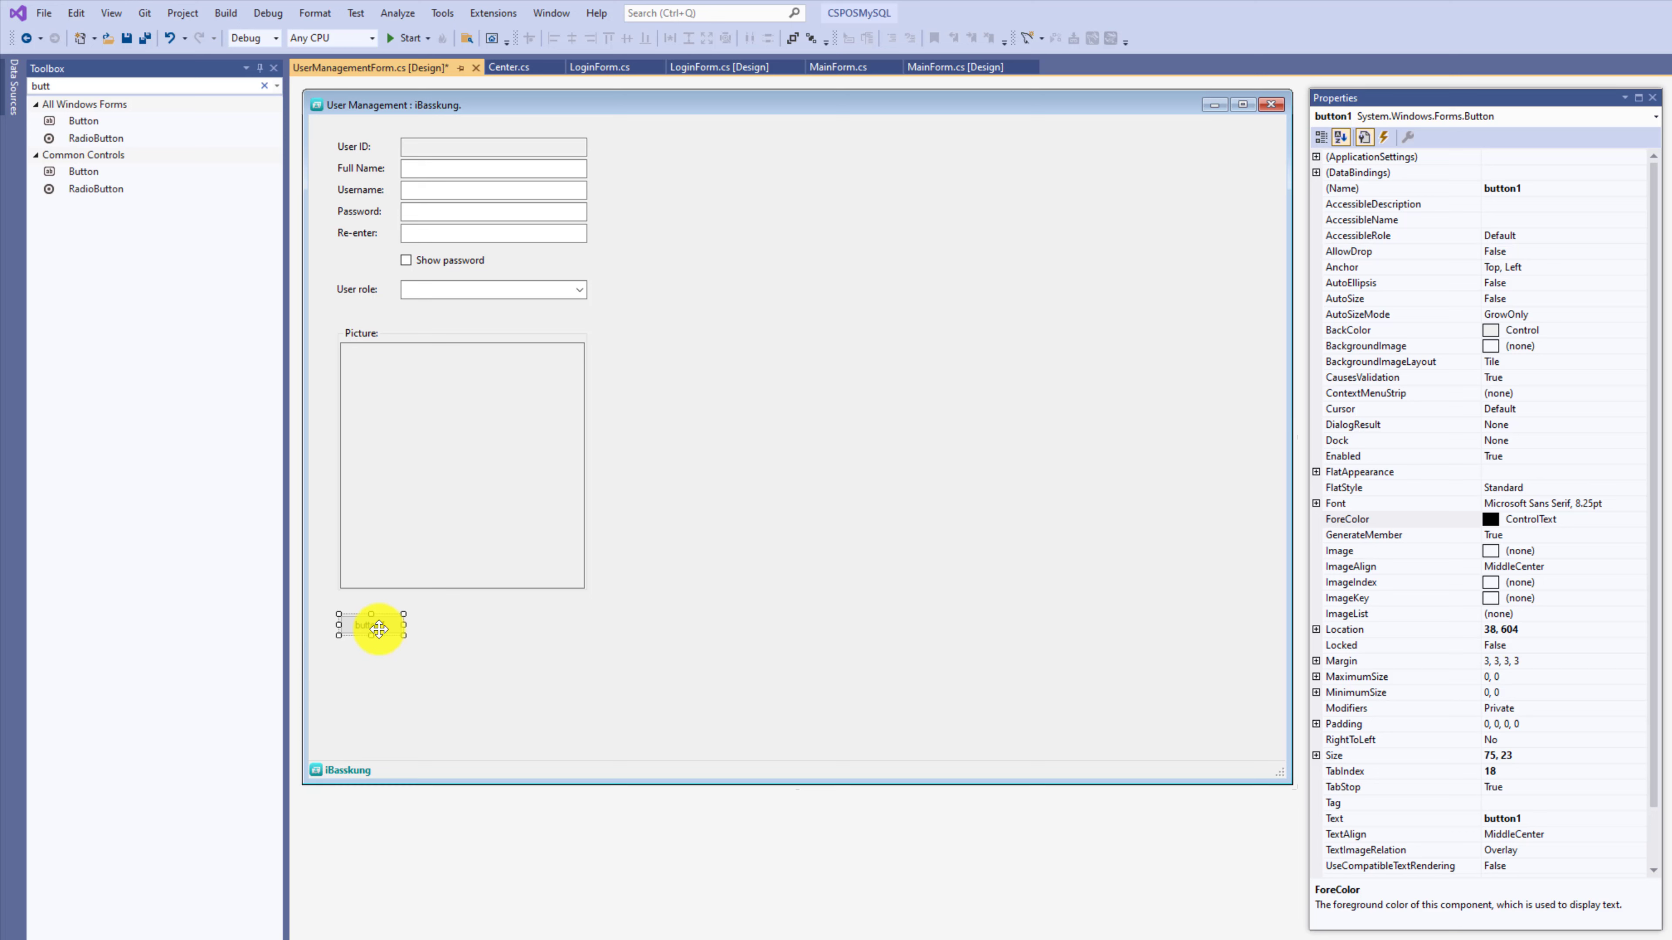
Paste five more copies of the button and arrange all six in three rows of two below the Picture group box.
key("ctrl+v")
left_click_drag(784, 456, 533, 633)
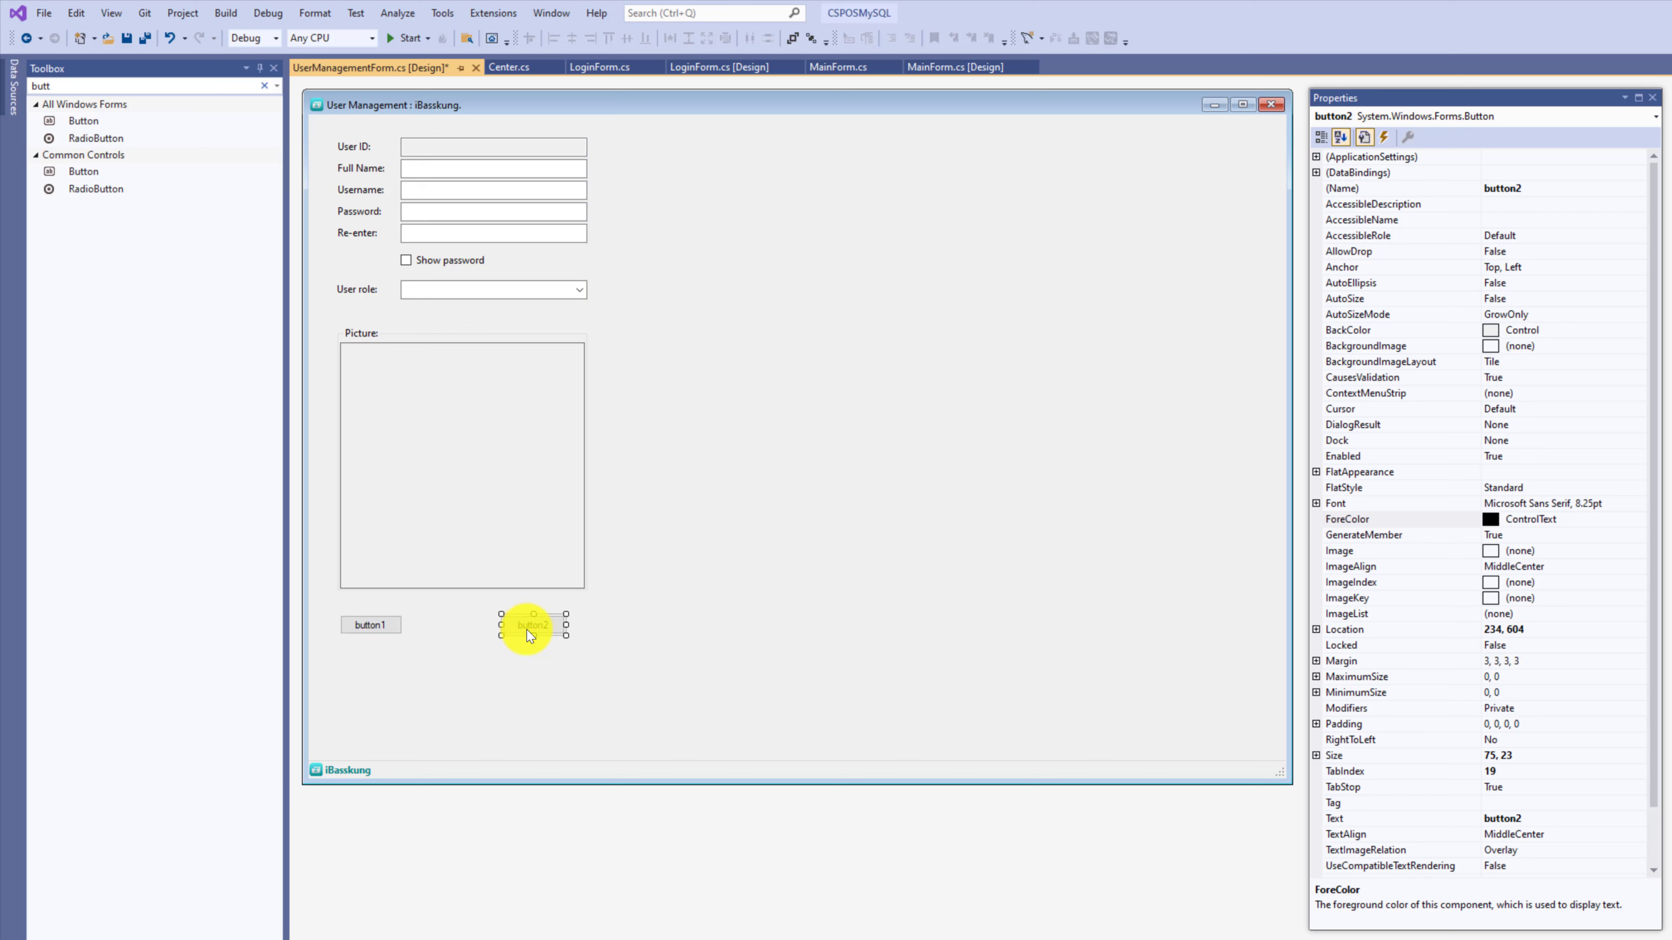
key("ctrl+v")
left_click_drag(773, 448, 347, 672)
key("ctrl+v")
left_click_drag(773, 448, 373, 716)
key("ctrl+v")
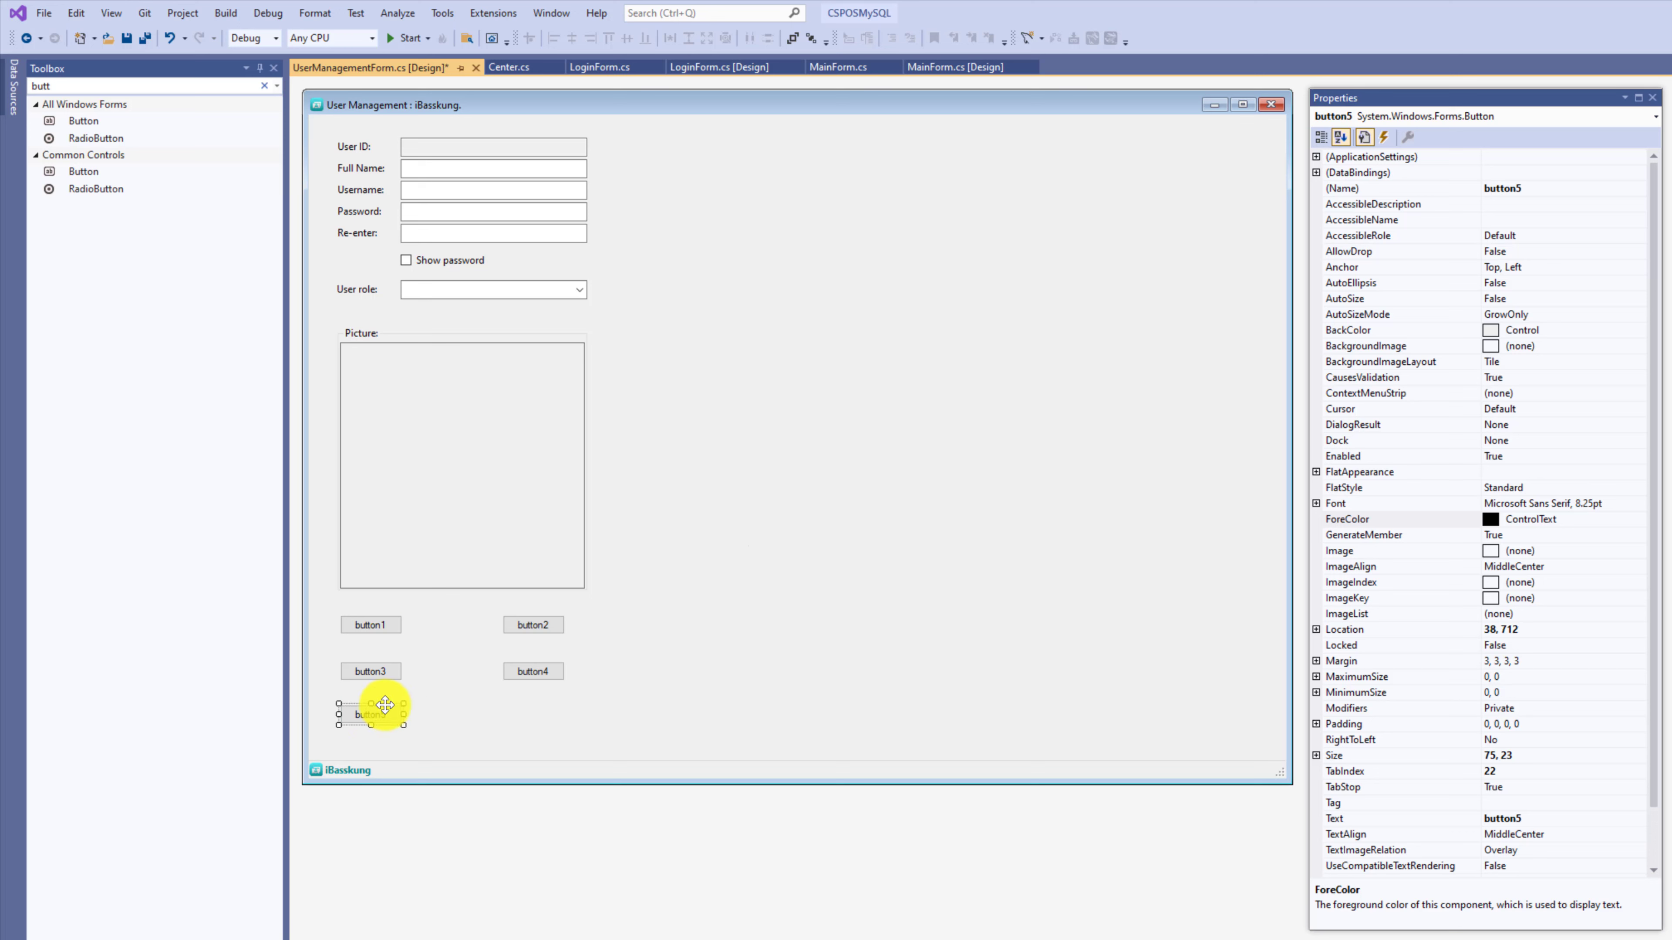
key("ctrl+v")
left_click_drag(797, 447, 533, 714)
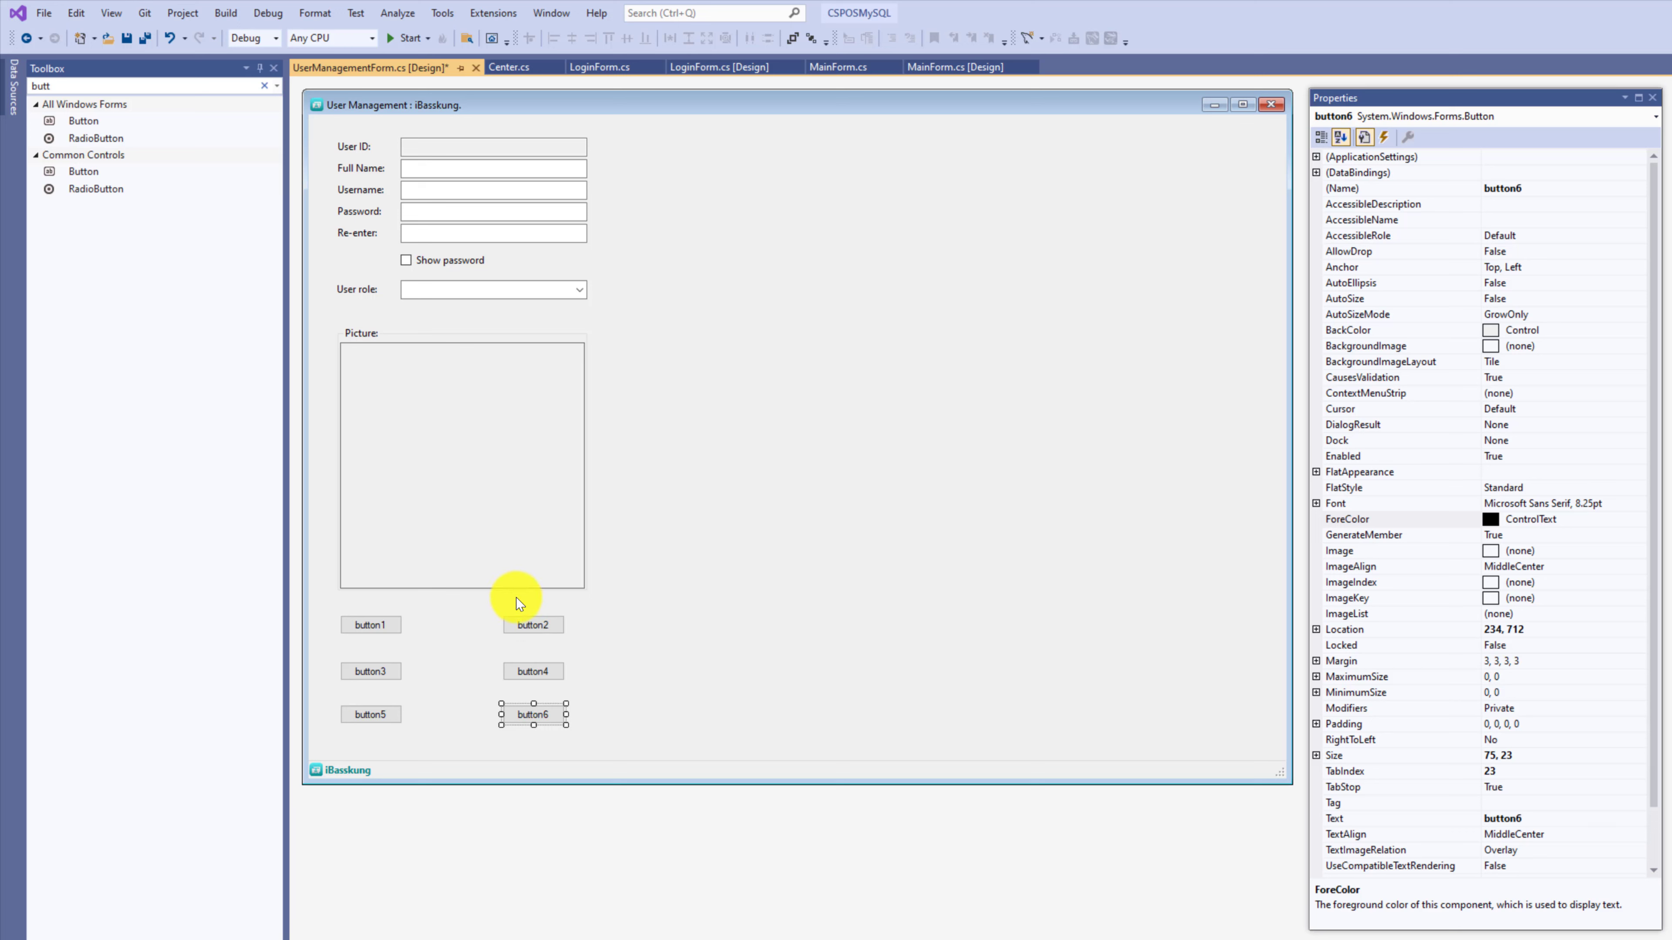
Set button1's size to a width of 126 and a height of 45.
left_click(361, 623)
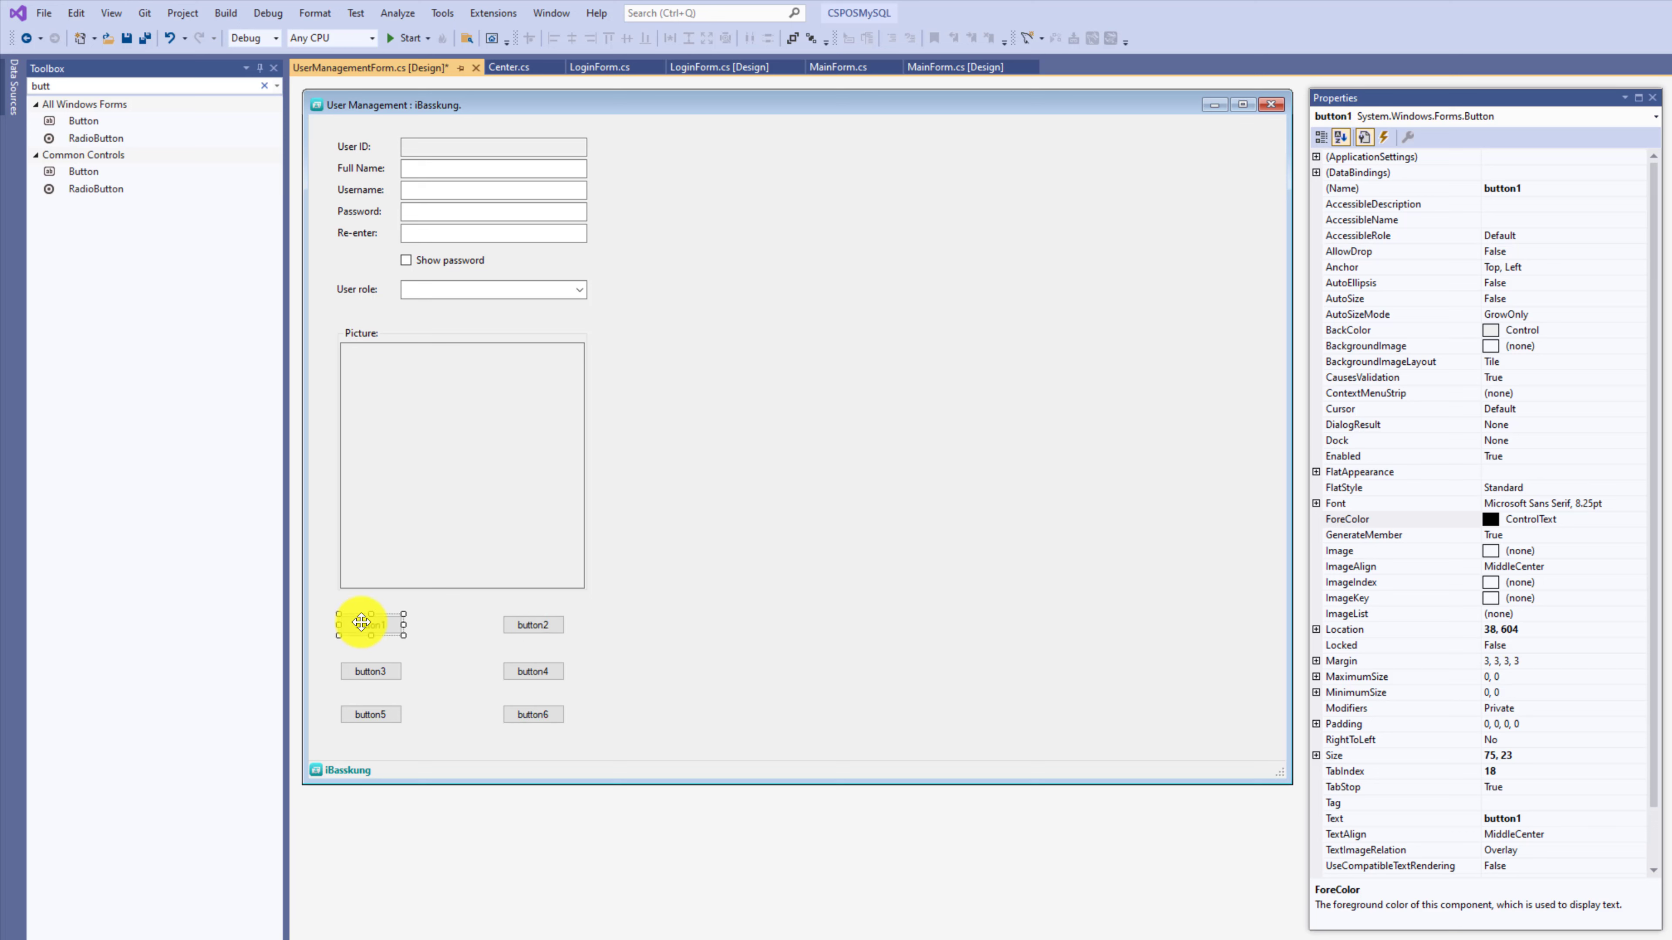
left_click(1316, 755)
left_click(1523, 772)
type("12")
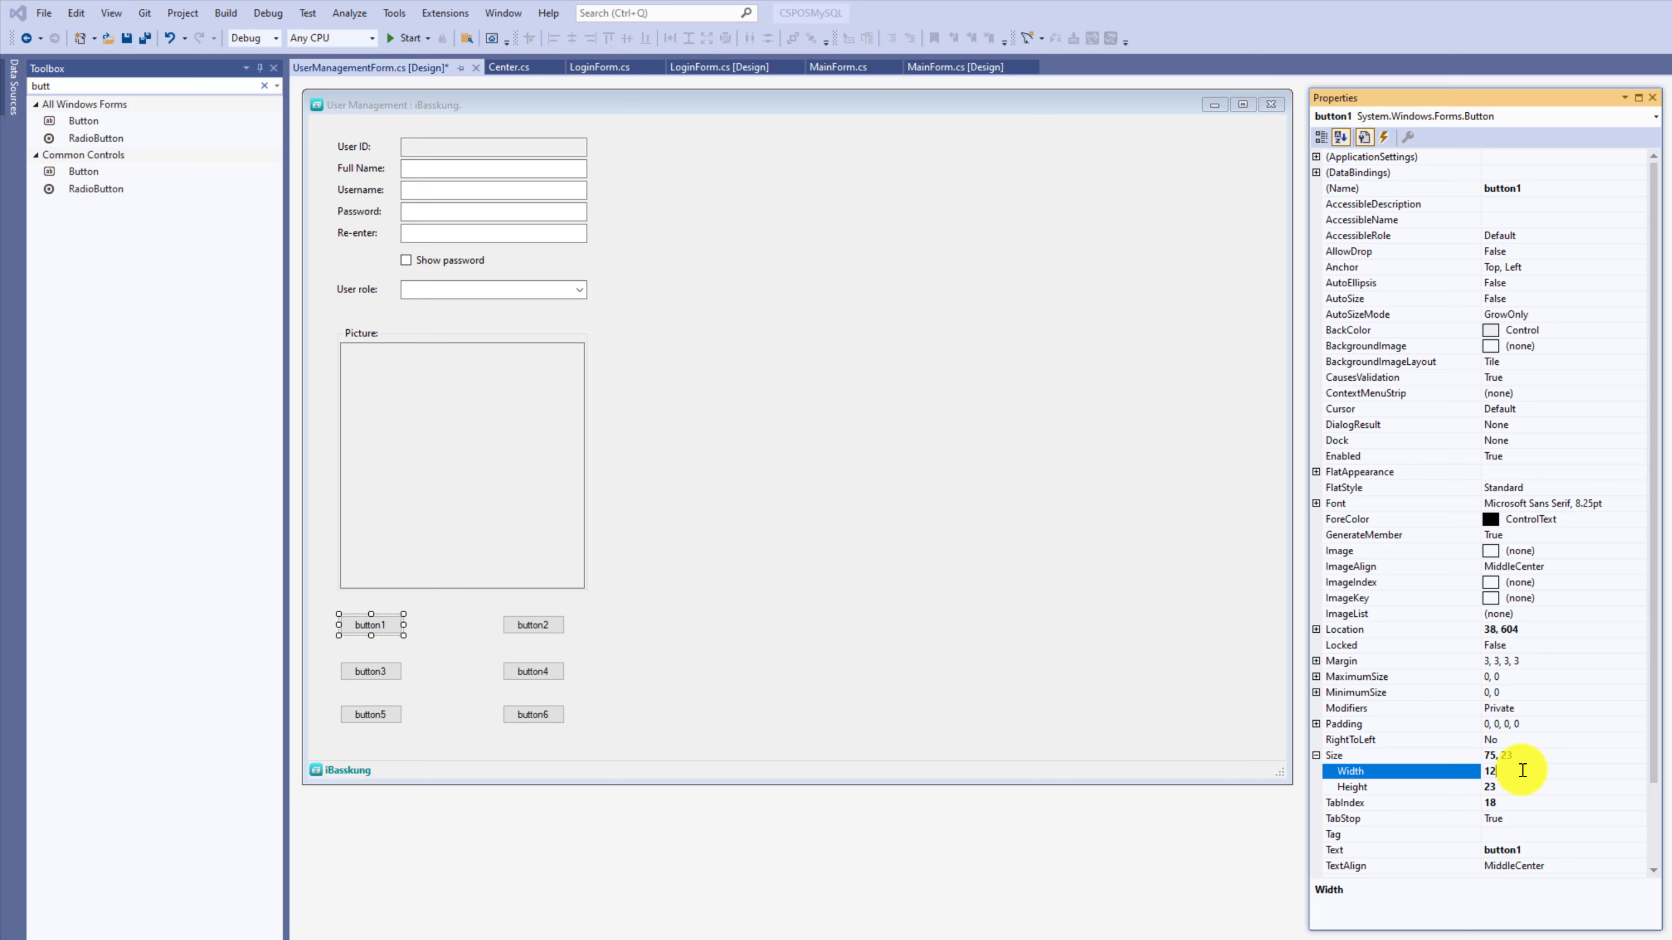
type("6")
key("Return")
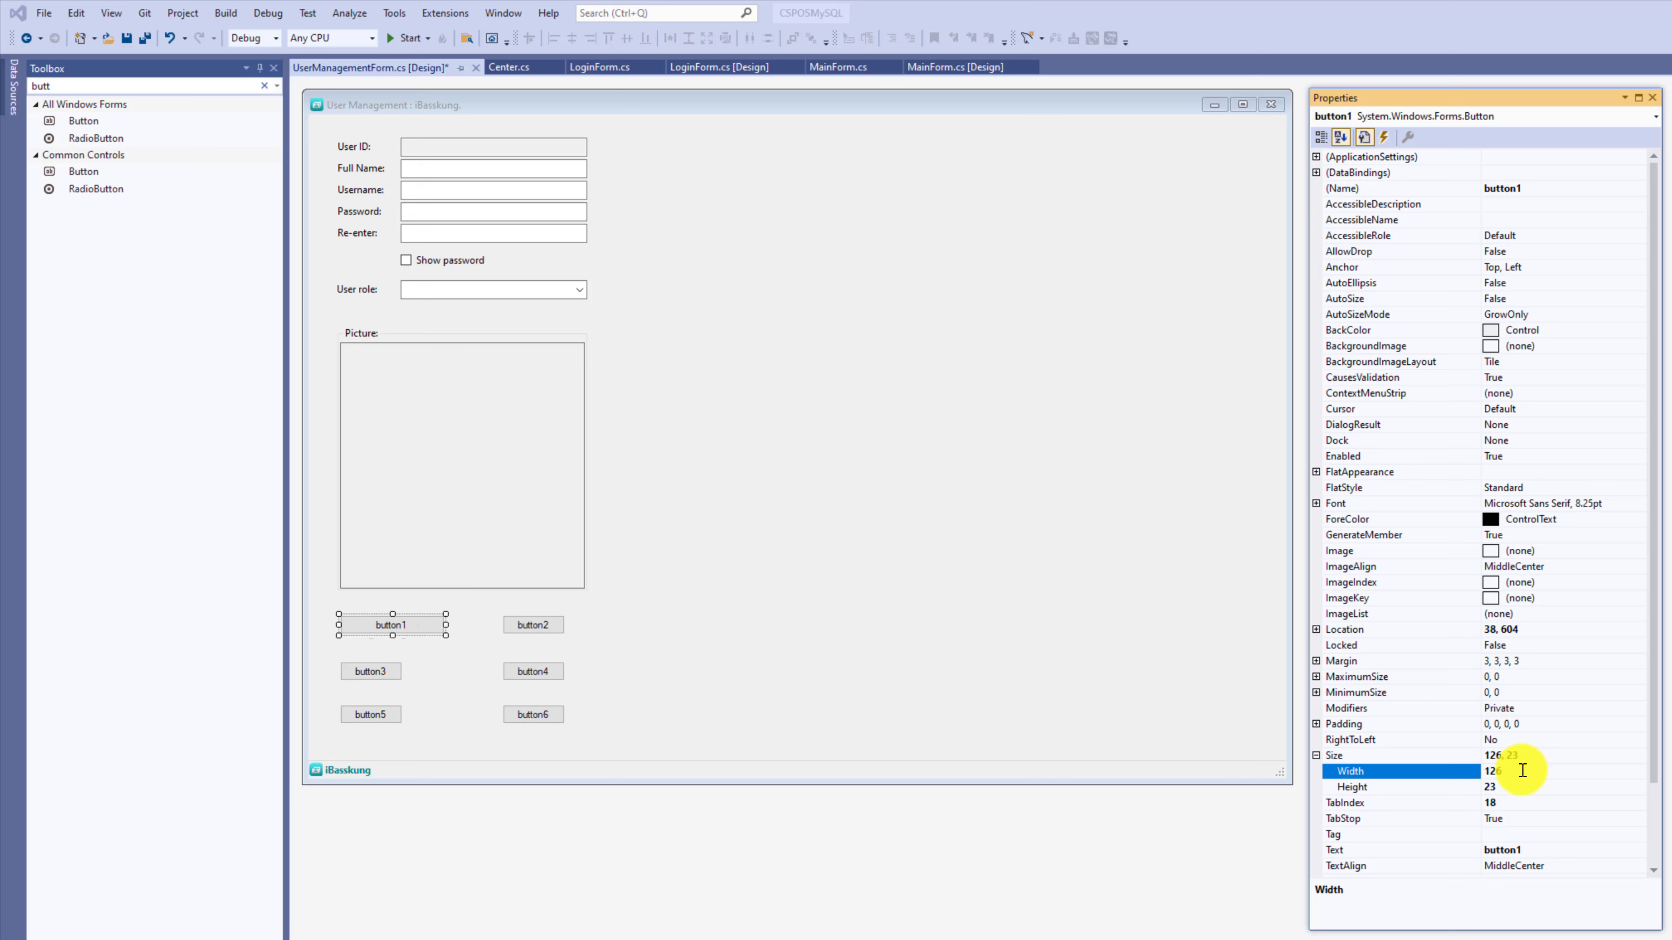
left_click(1501, 788)
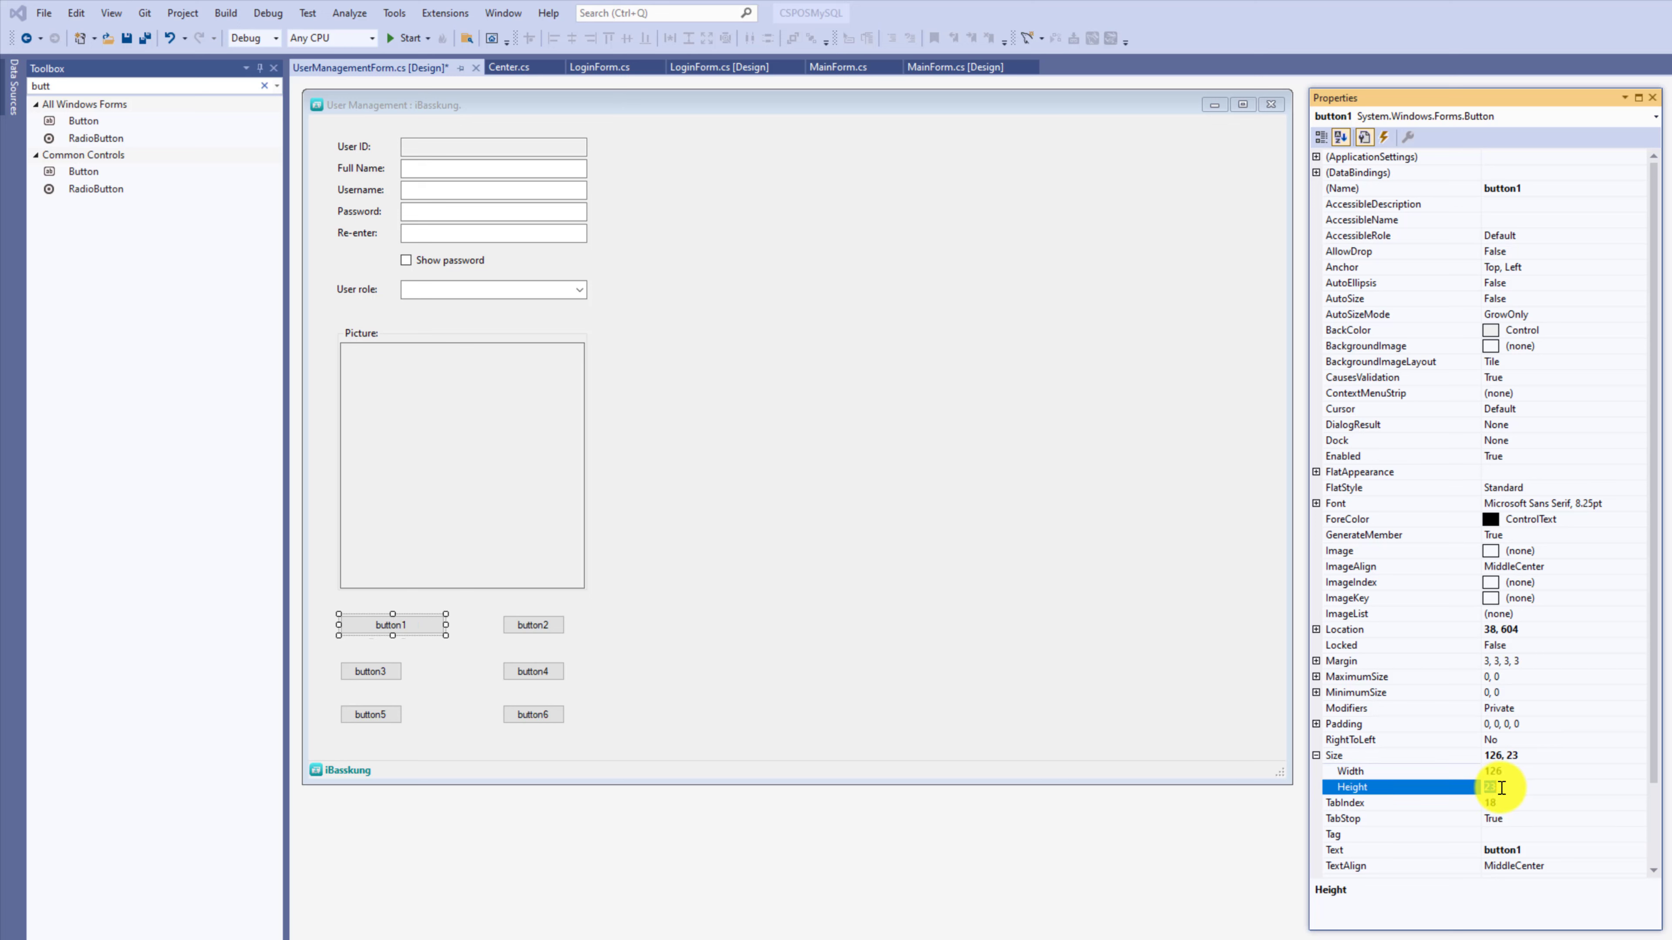
type("45")
key("Return")
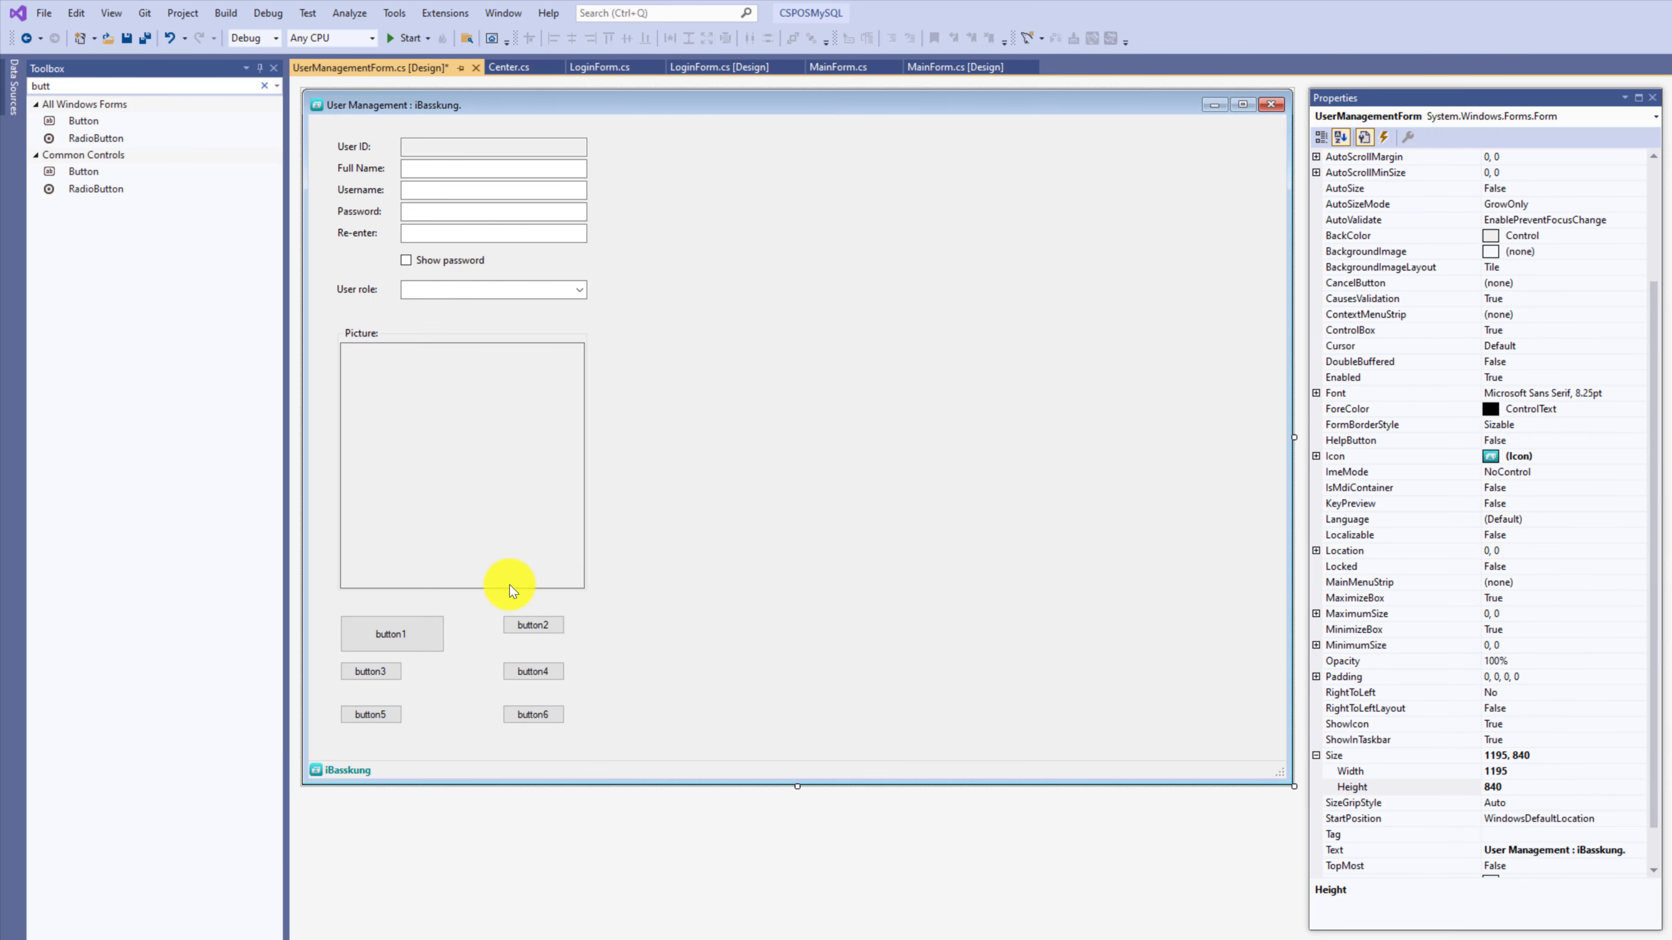
Give the other five buttons the same width and height as button1.
left_click(401, 628)
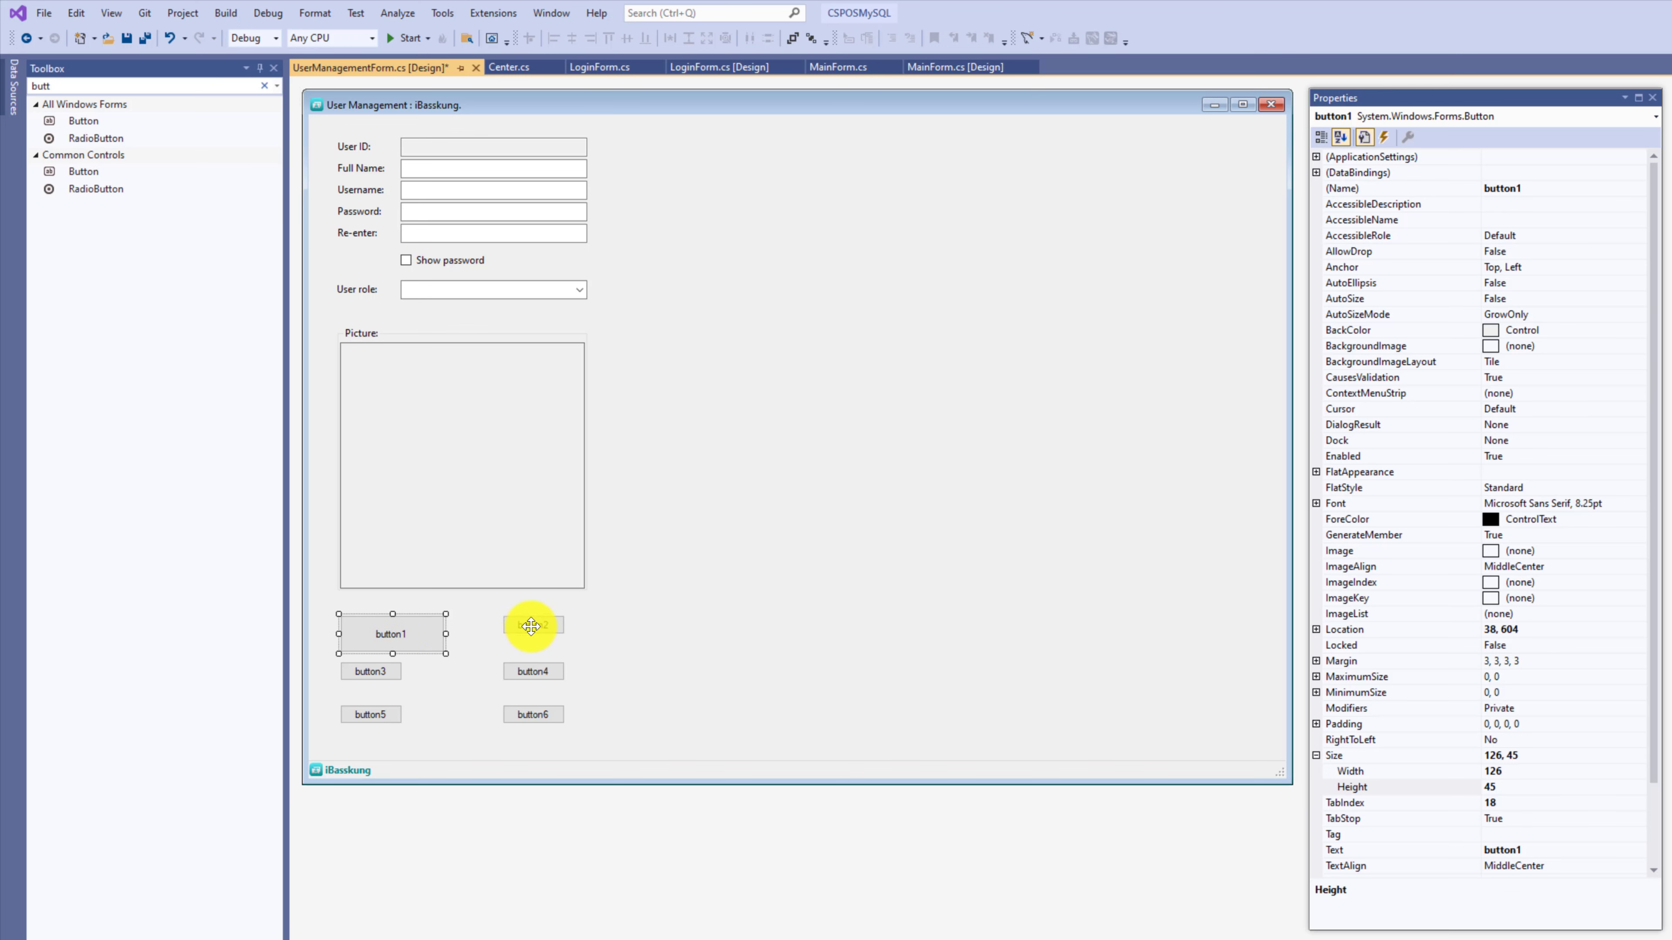
left_click(532, 626, "ctrl")
left_click(373, 671, "ctrl")
left_click(519, 668, "ctrl")
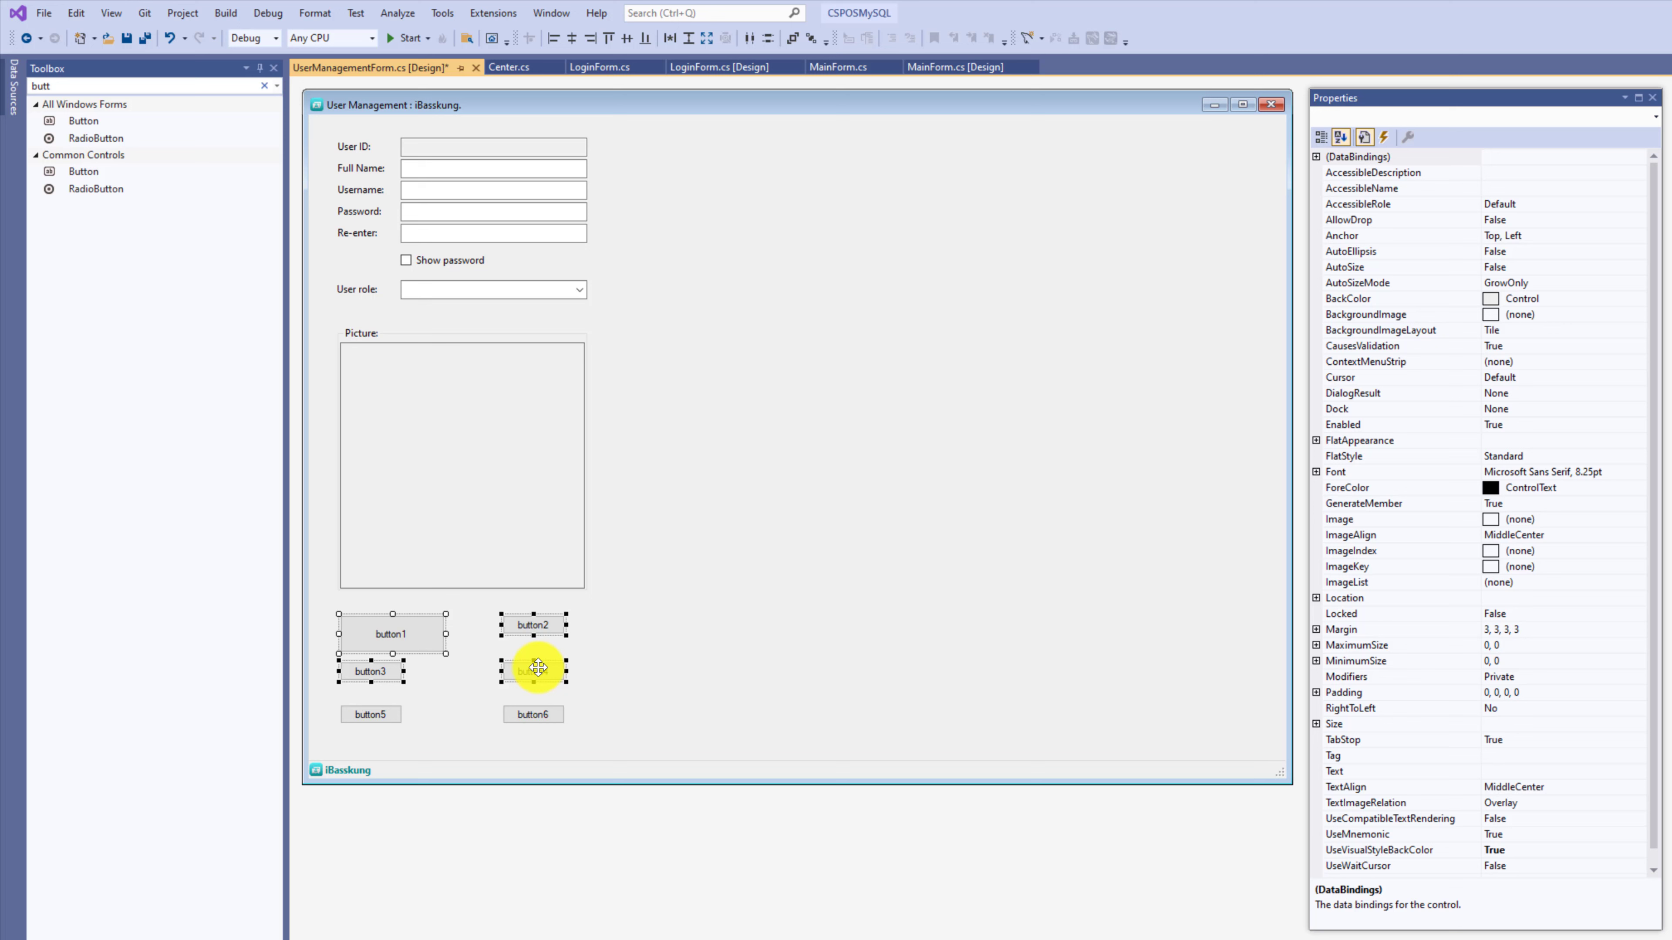
left_click(374, 713, "ctrl")
left_click(517, 713, "ctrl")
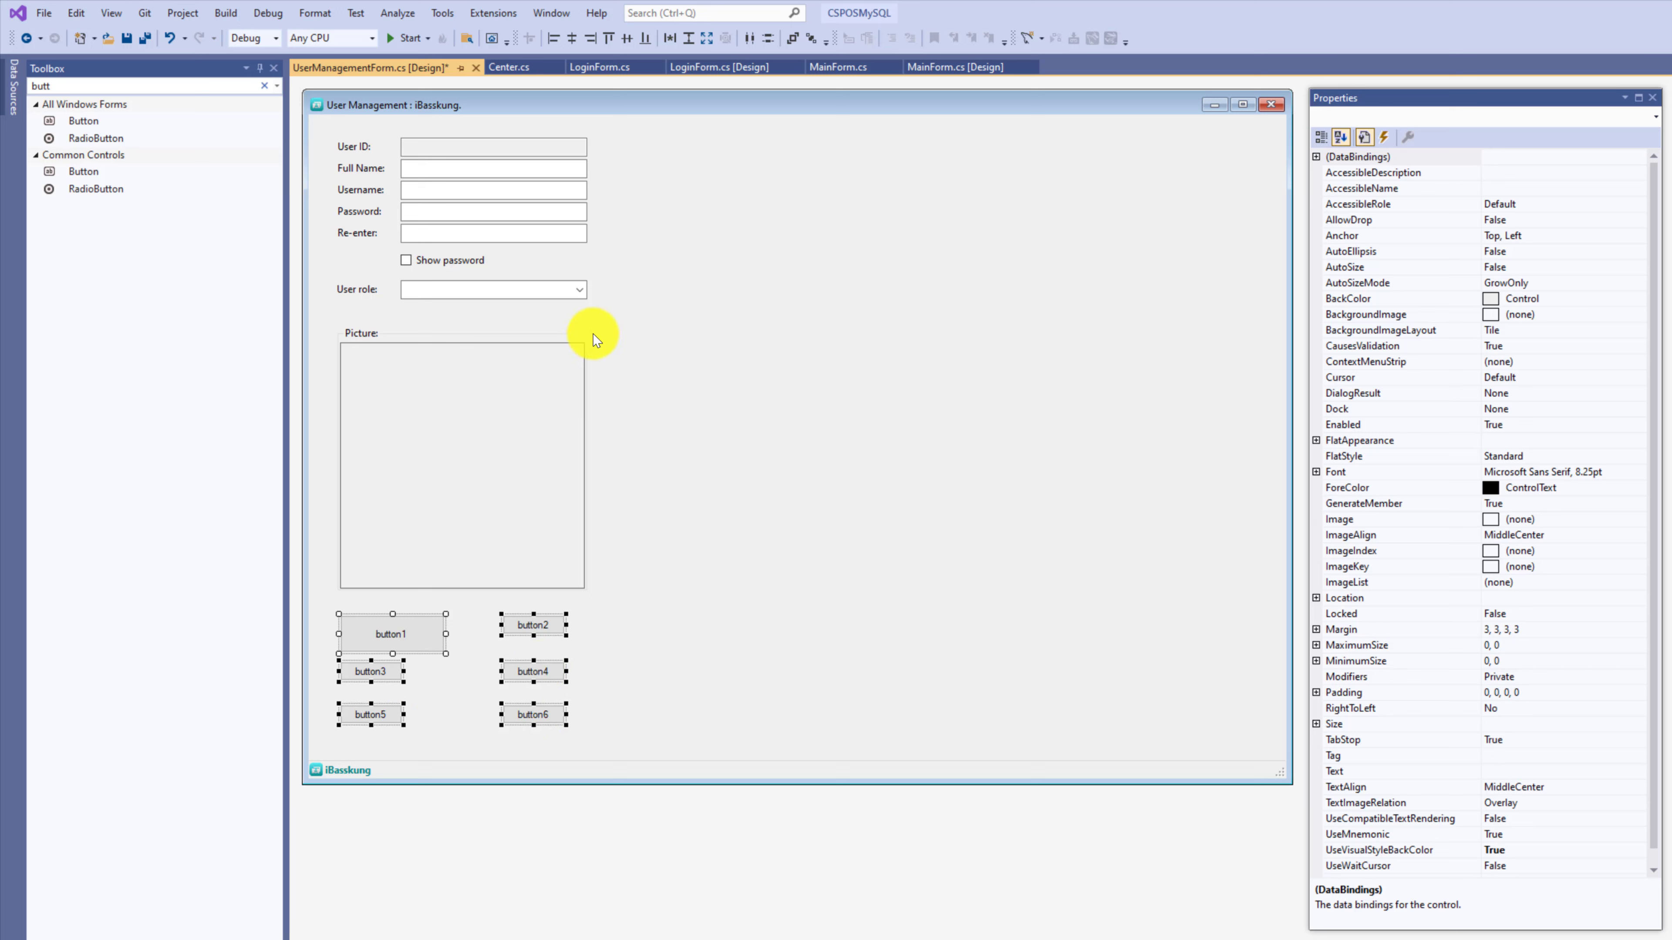
left_click(670, 40)
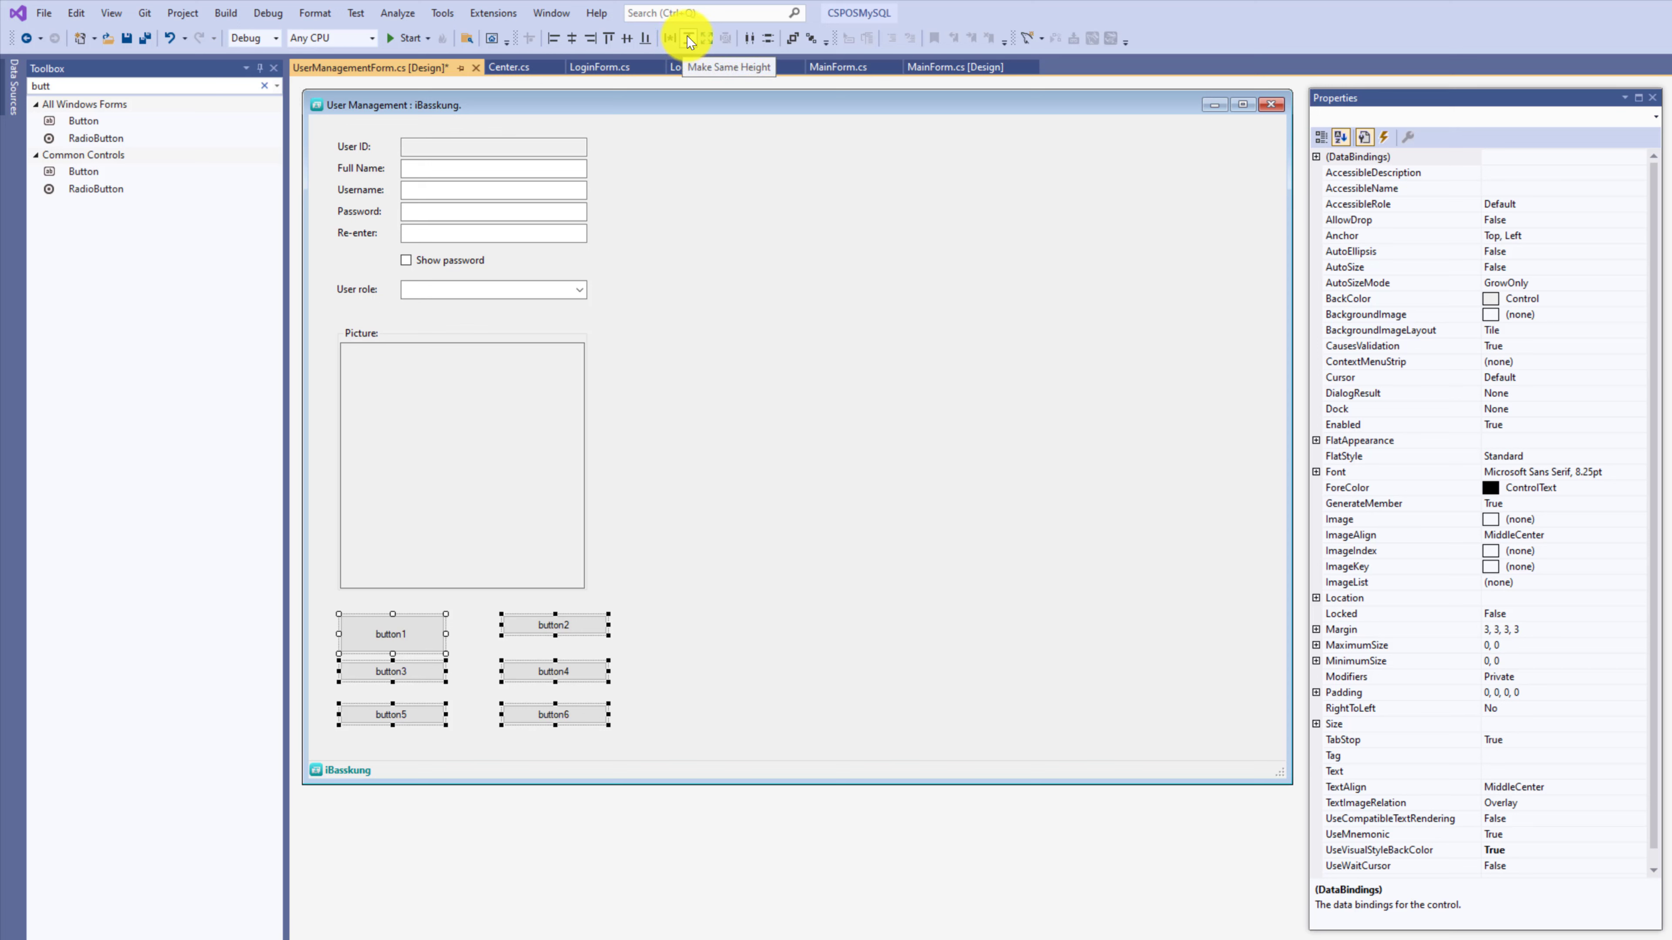
left_click(689, 41)
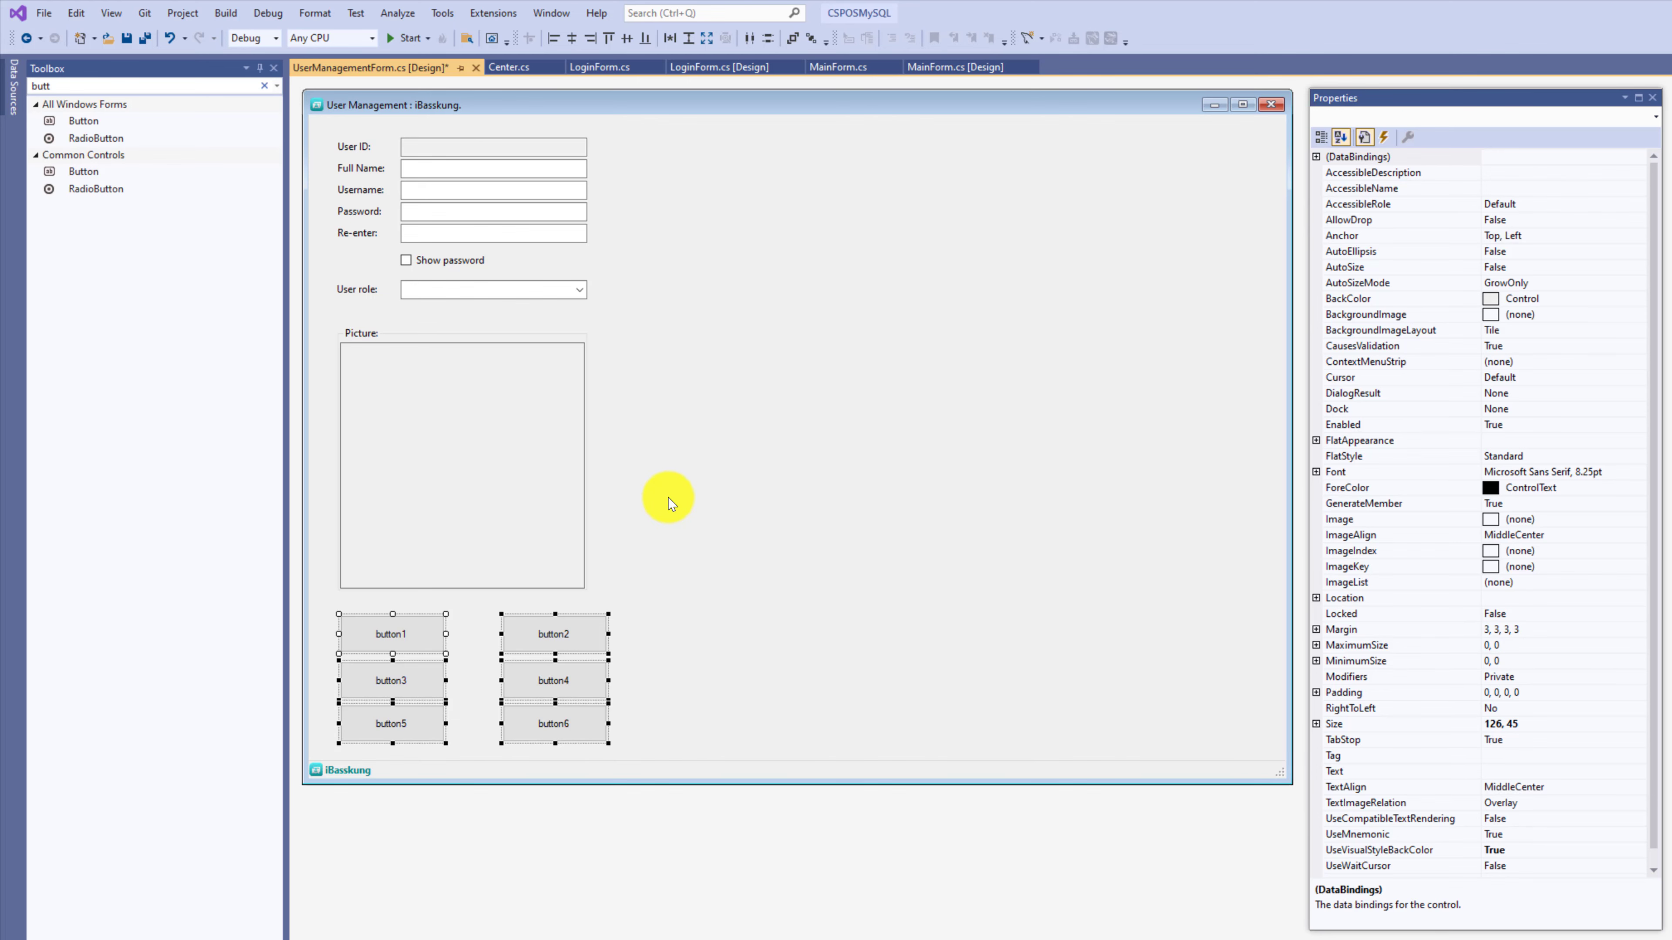
left_click(657, 510)
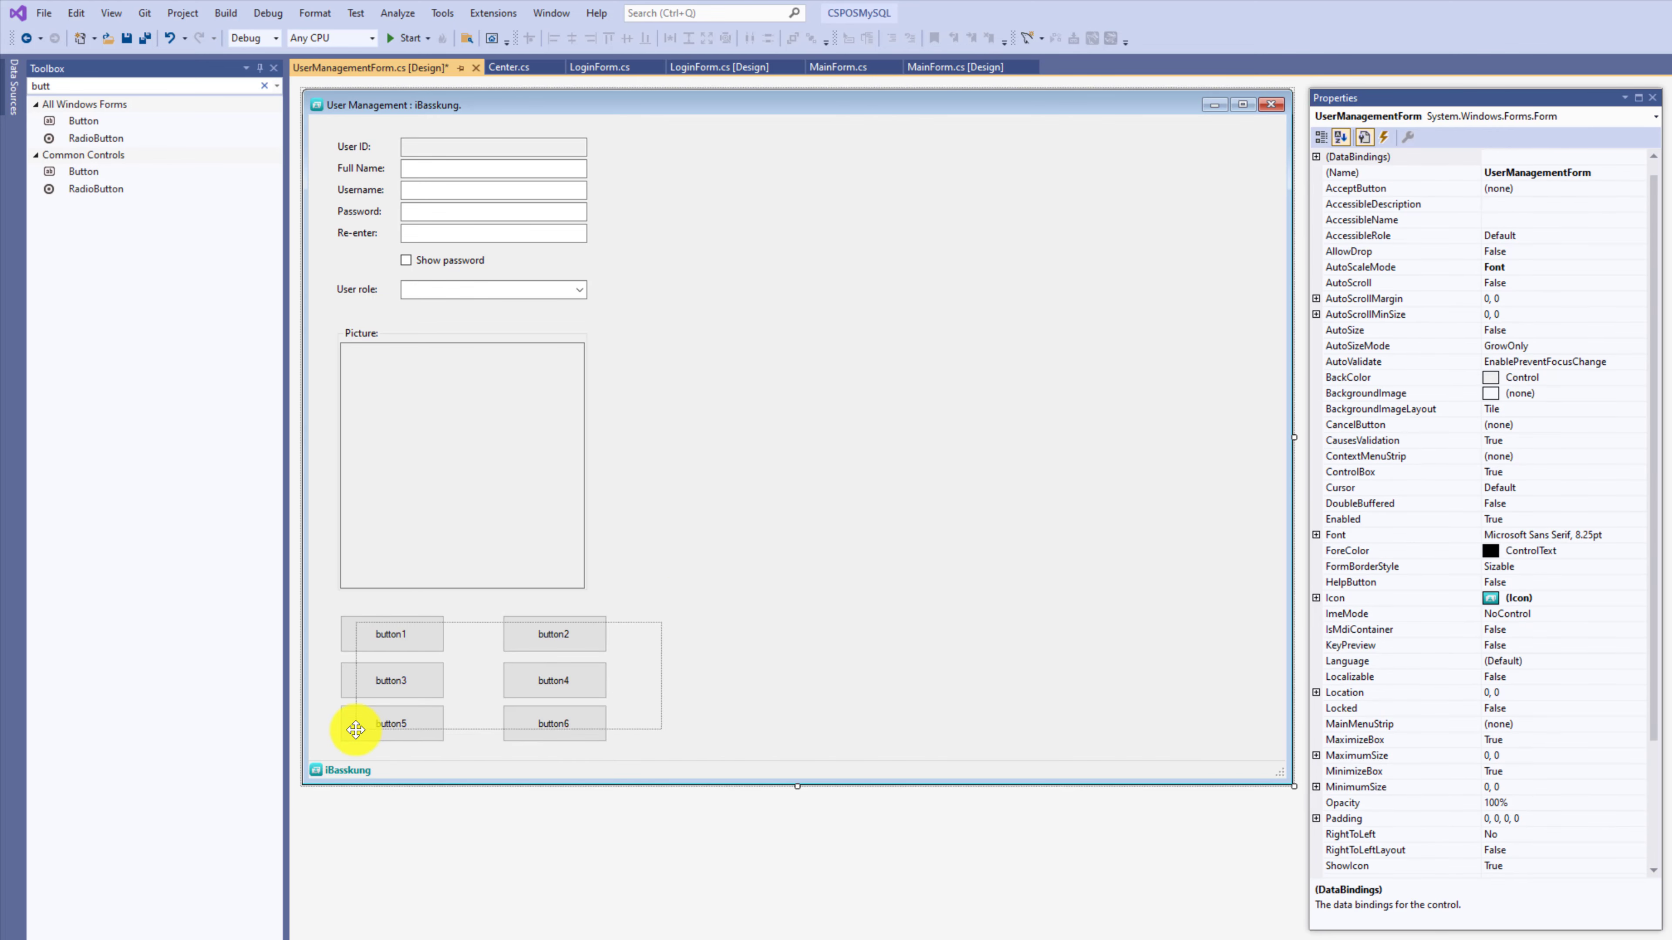